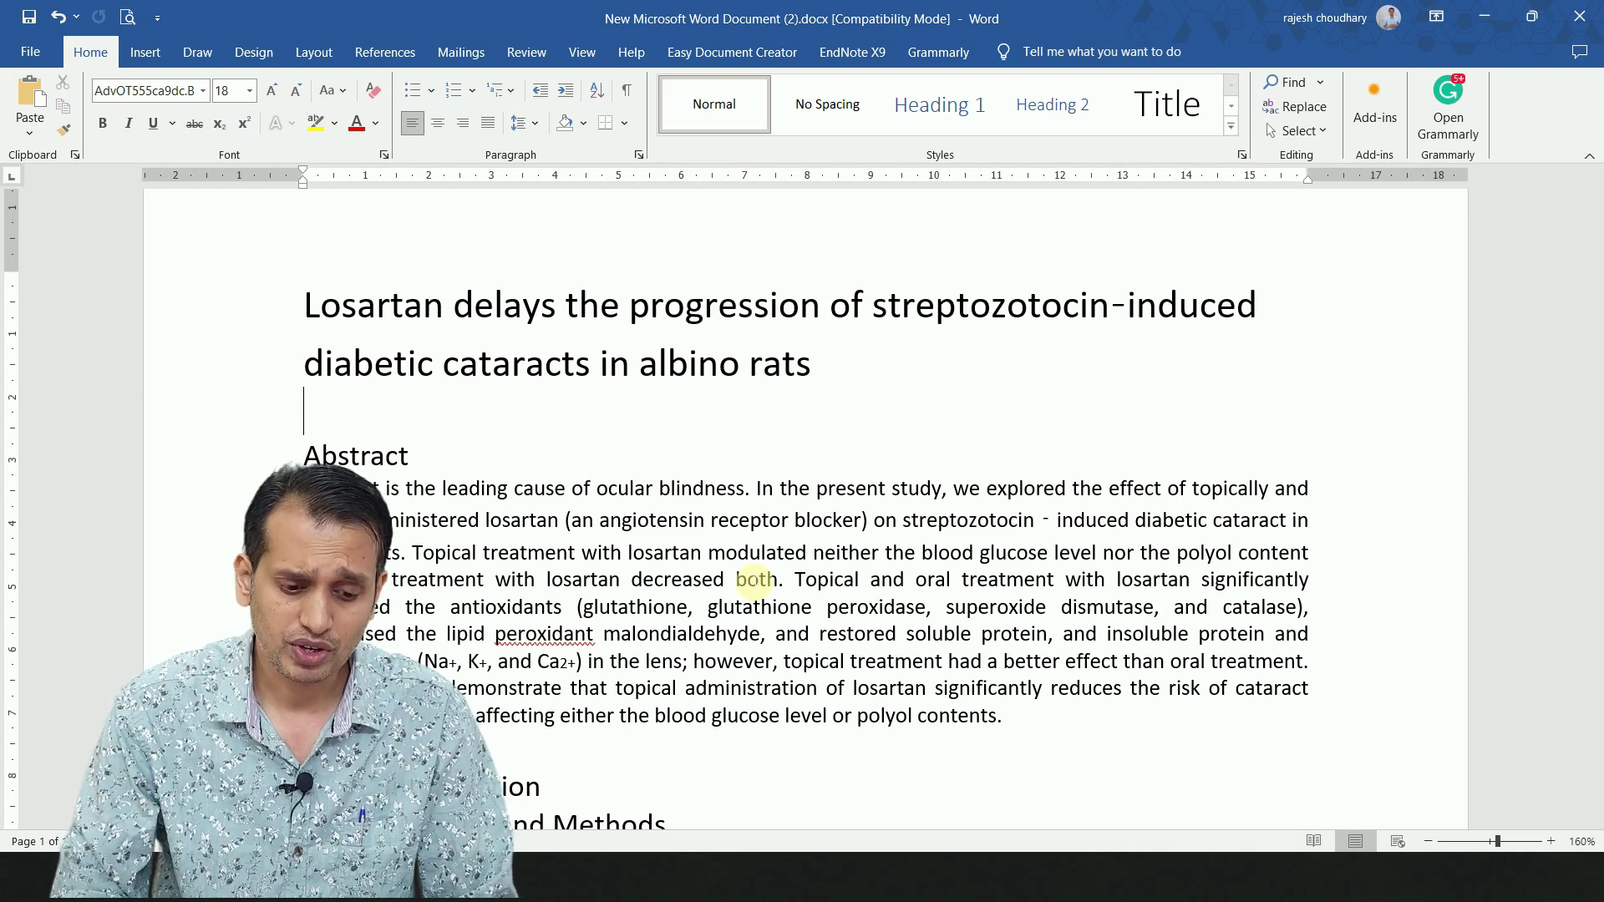
- Switch to Chrome and search Google for "jenni ai tool"
scroll(755, 579, "down", 1)
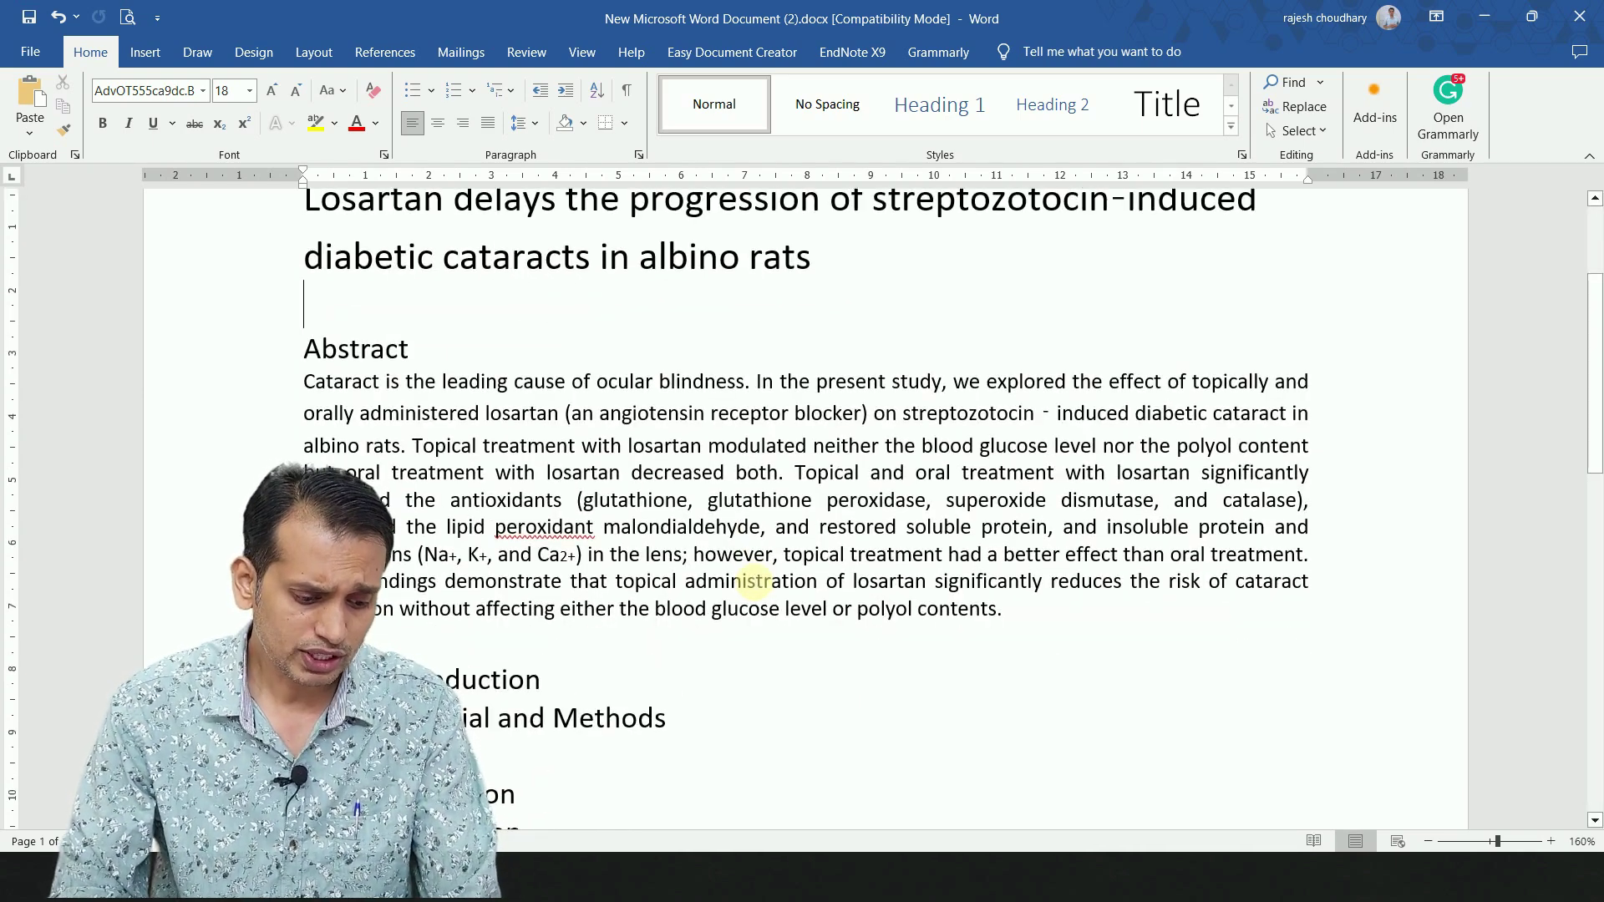
key("alt+Tab")
key("alt+Tab")
key("alt+Tab")
key("alt+Tab")
key("alt+Tab")
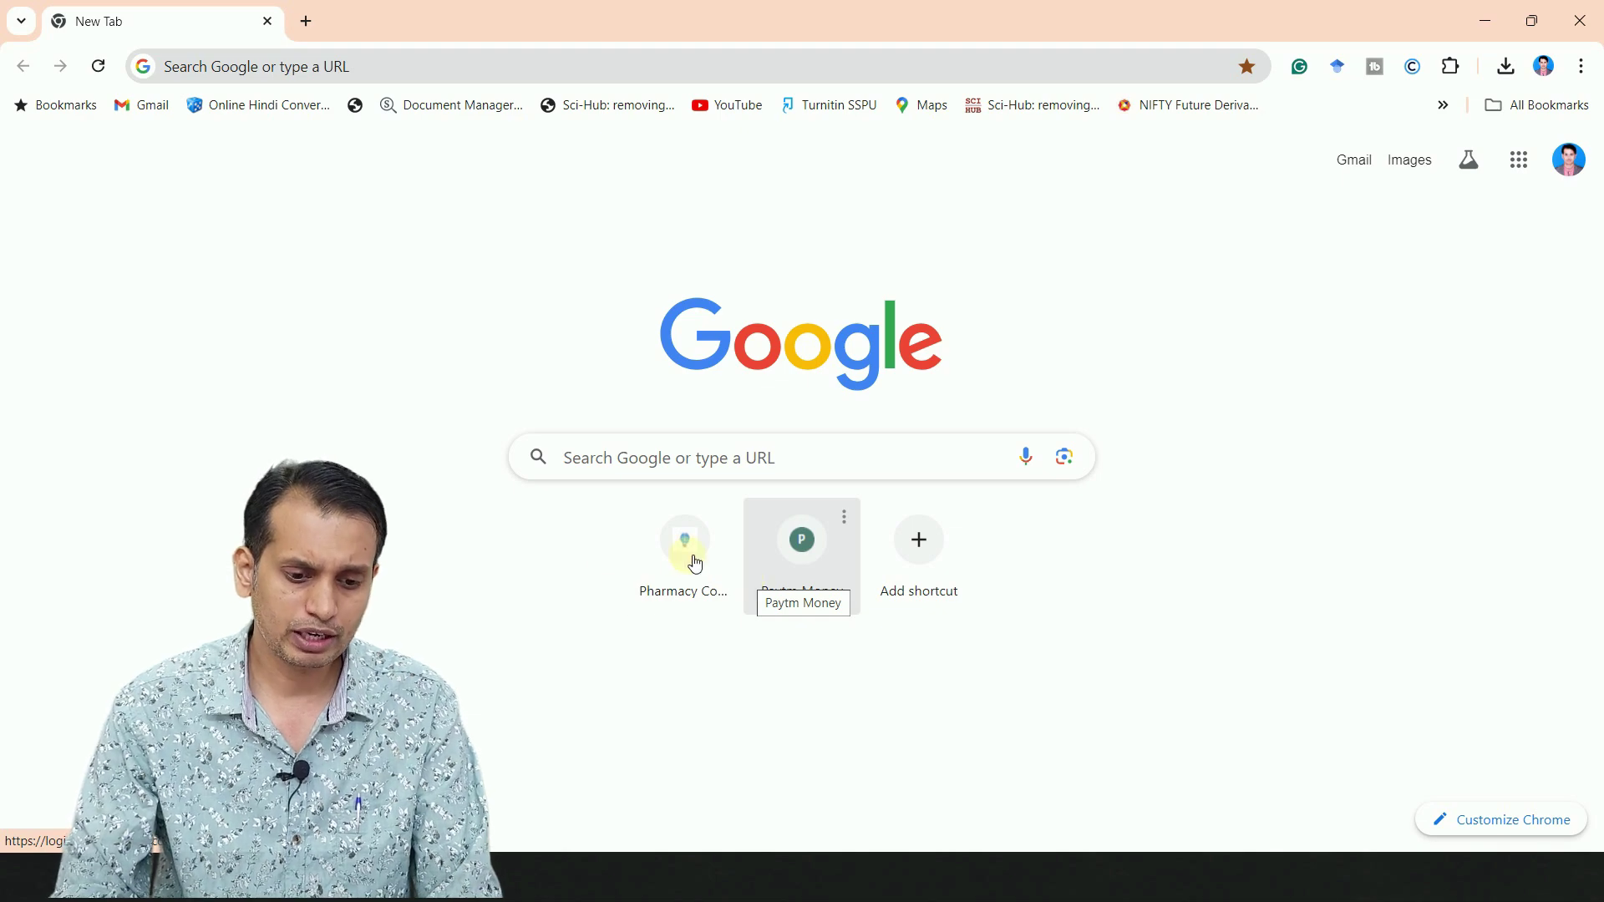
left_click(709, 458)
type("jen")
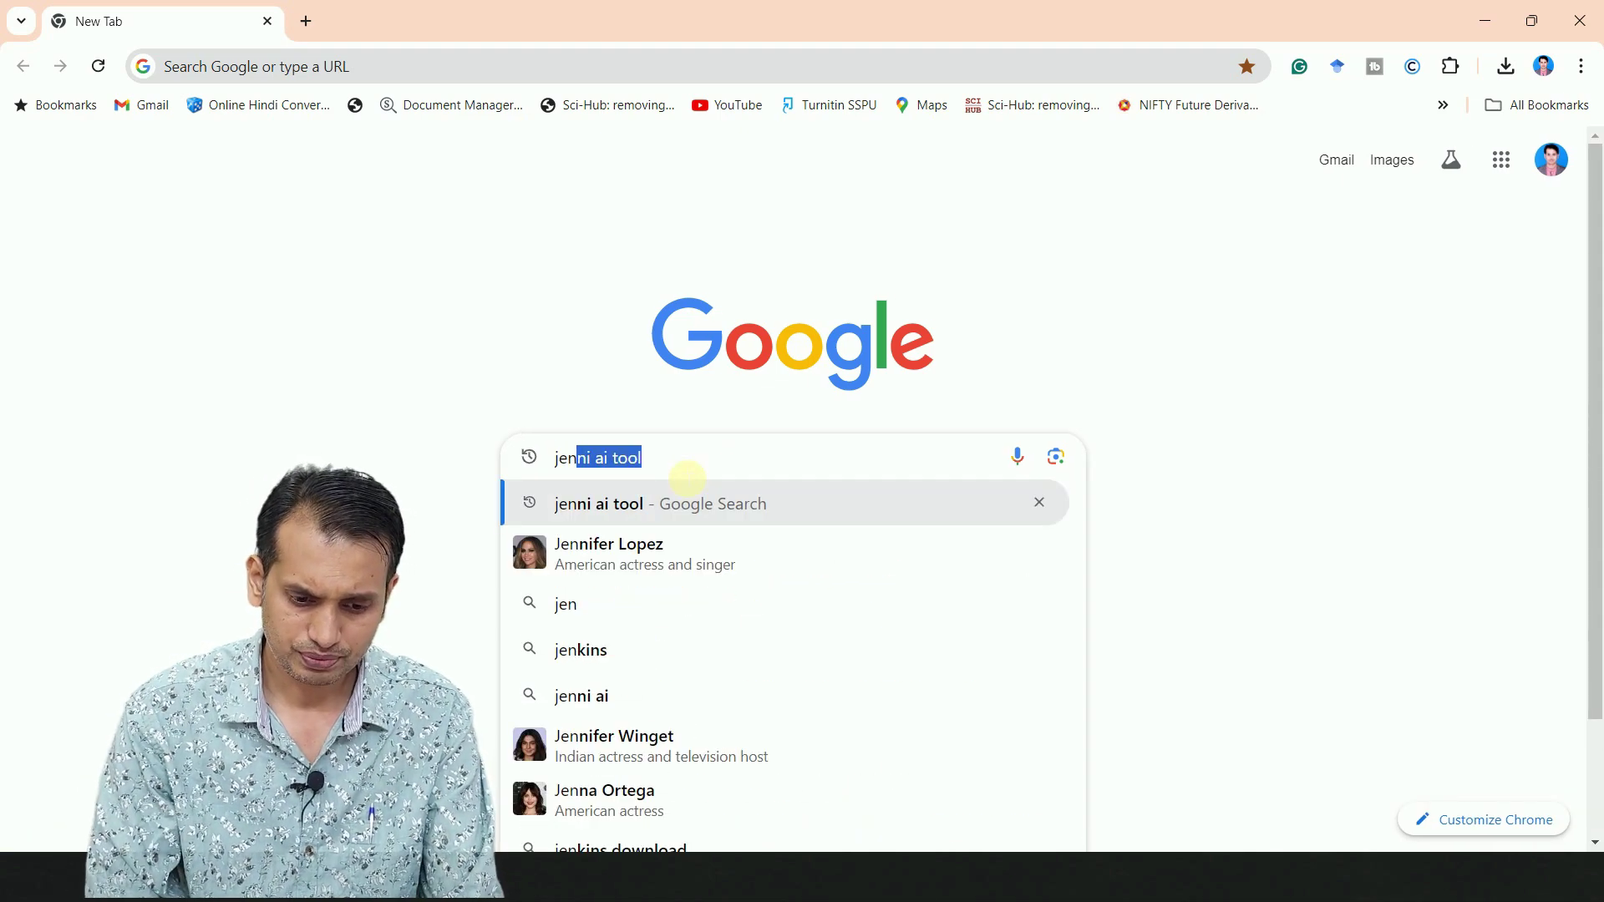
key("Return")
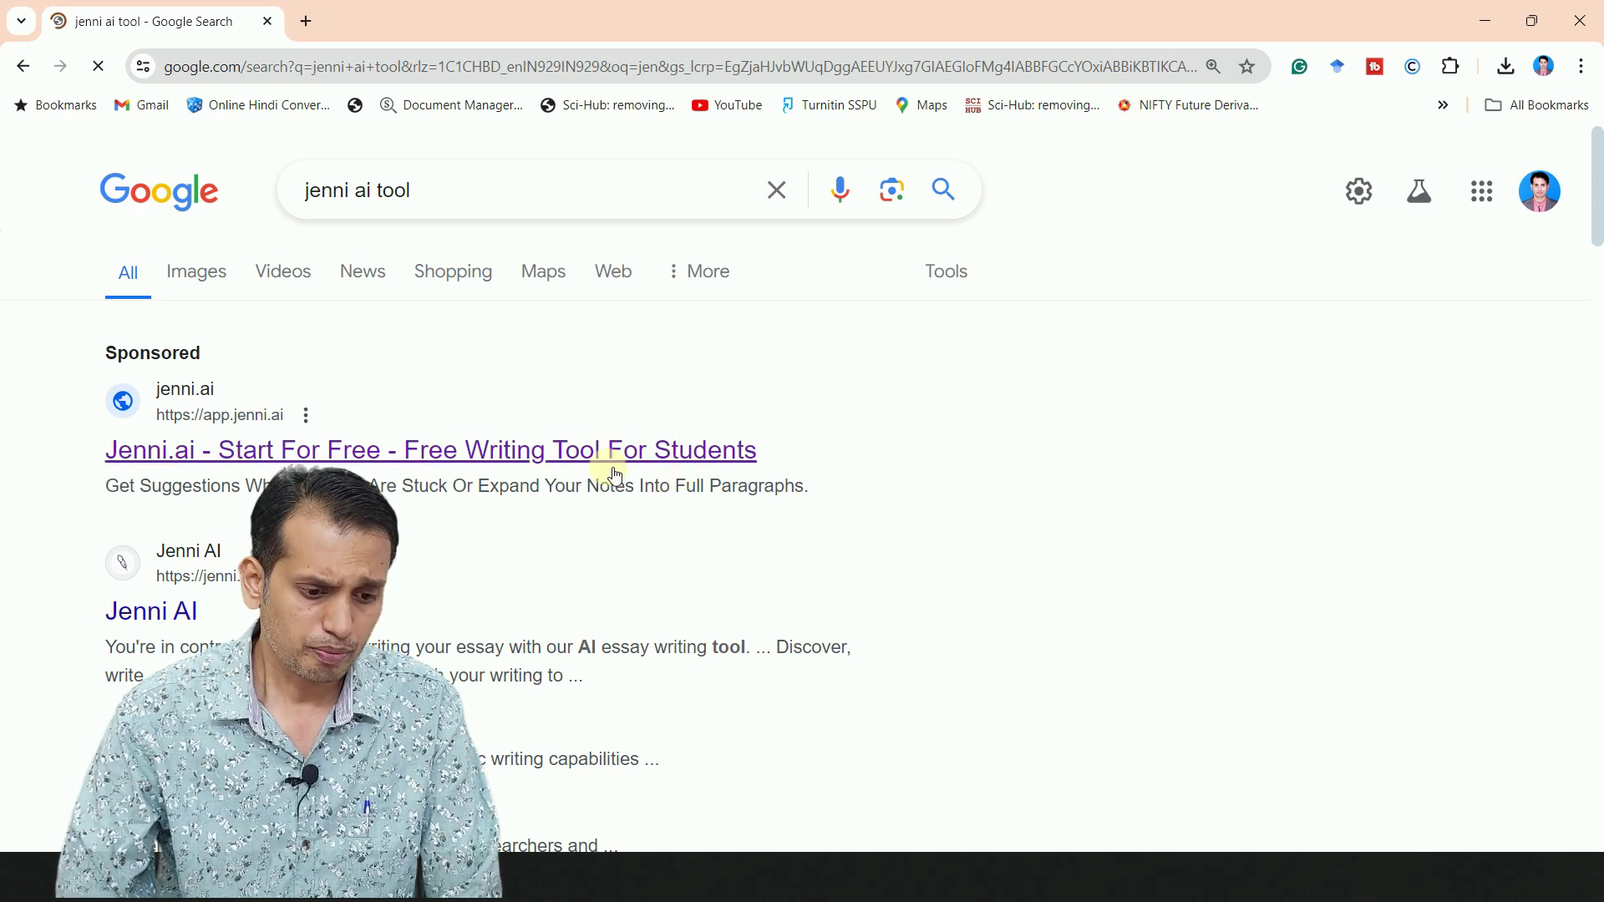
- Open the sponsored Jenni.ai free writing tool from the search results and continue past its sign-up page to a new document
scroll(619, 473, "down", 2)
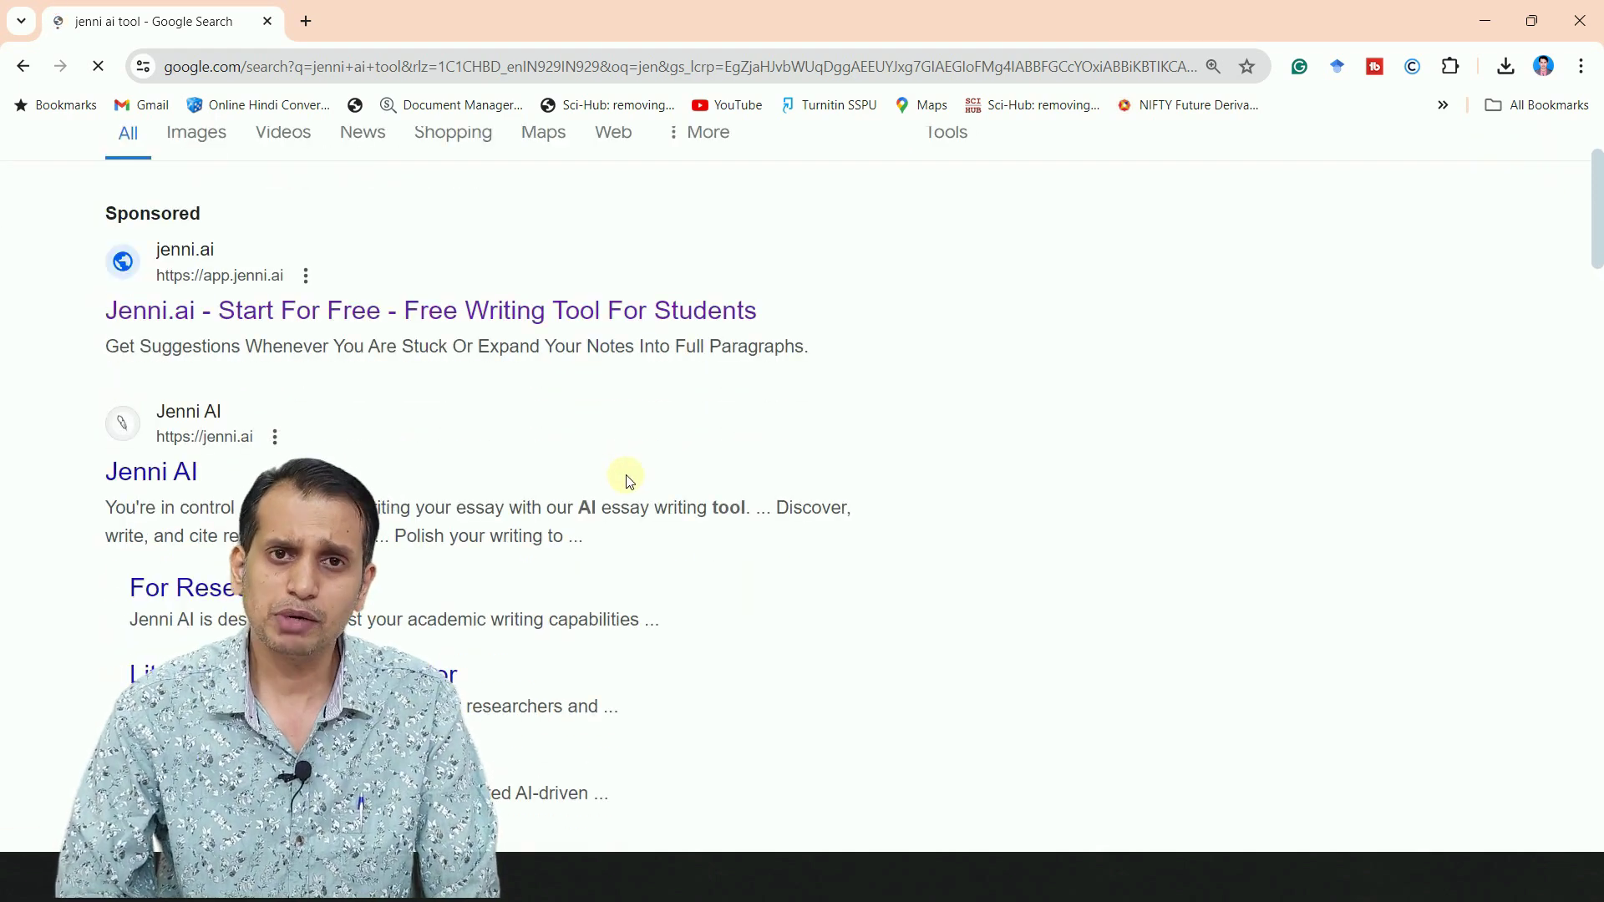
left_click(448, 333)
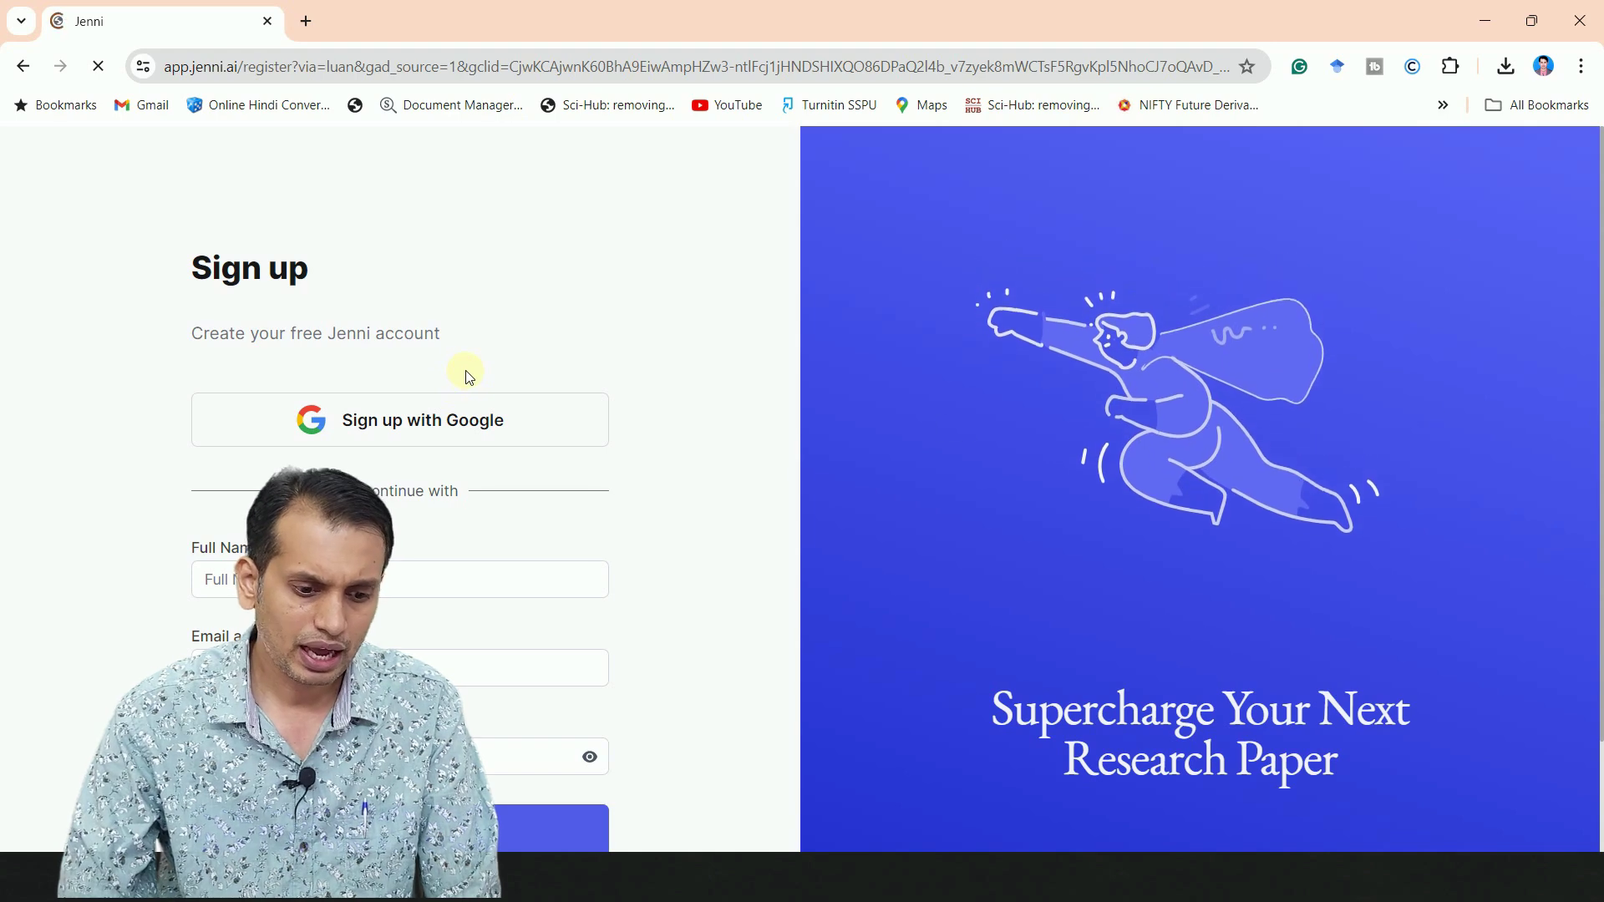
scroll(469, 377, "down", 2)
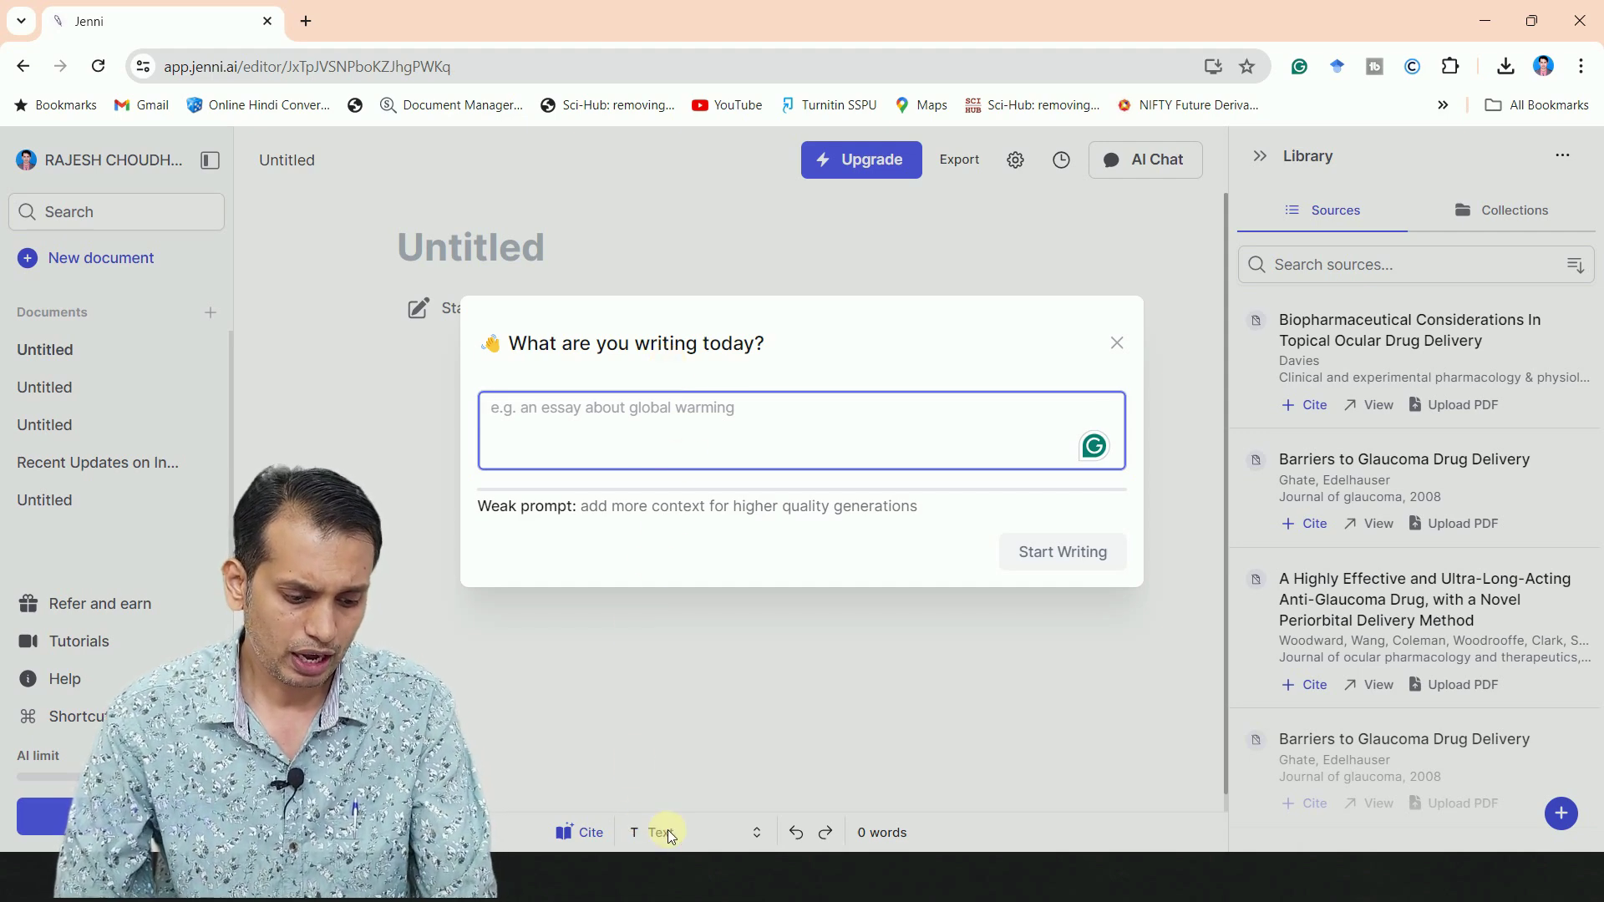
- Switch to the Word document and copy the full paper title about losartan and diabetic cataracts in albino rats
key("alt+Tab")
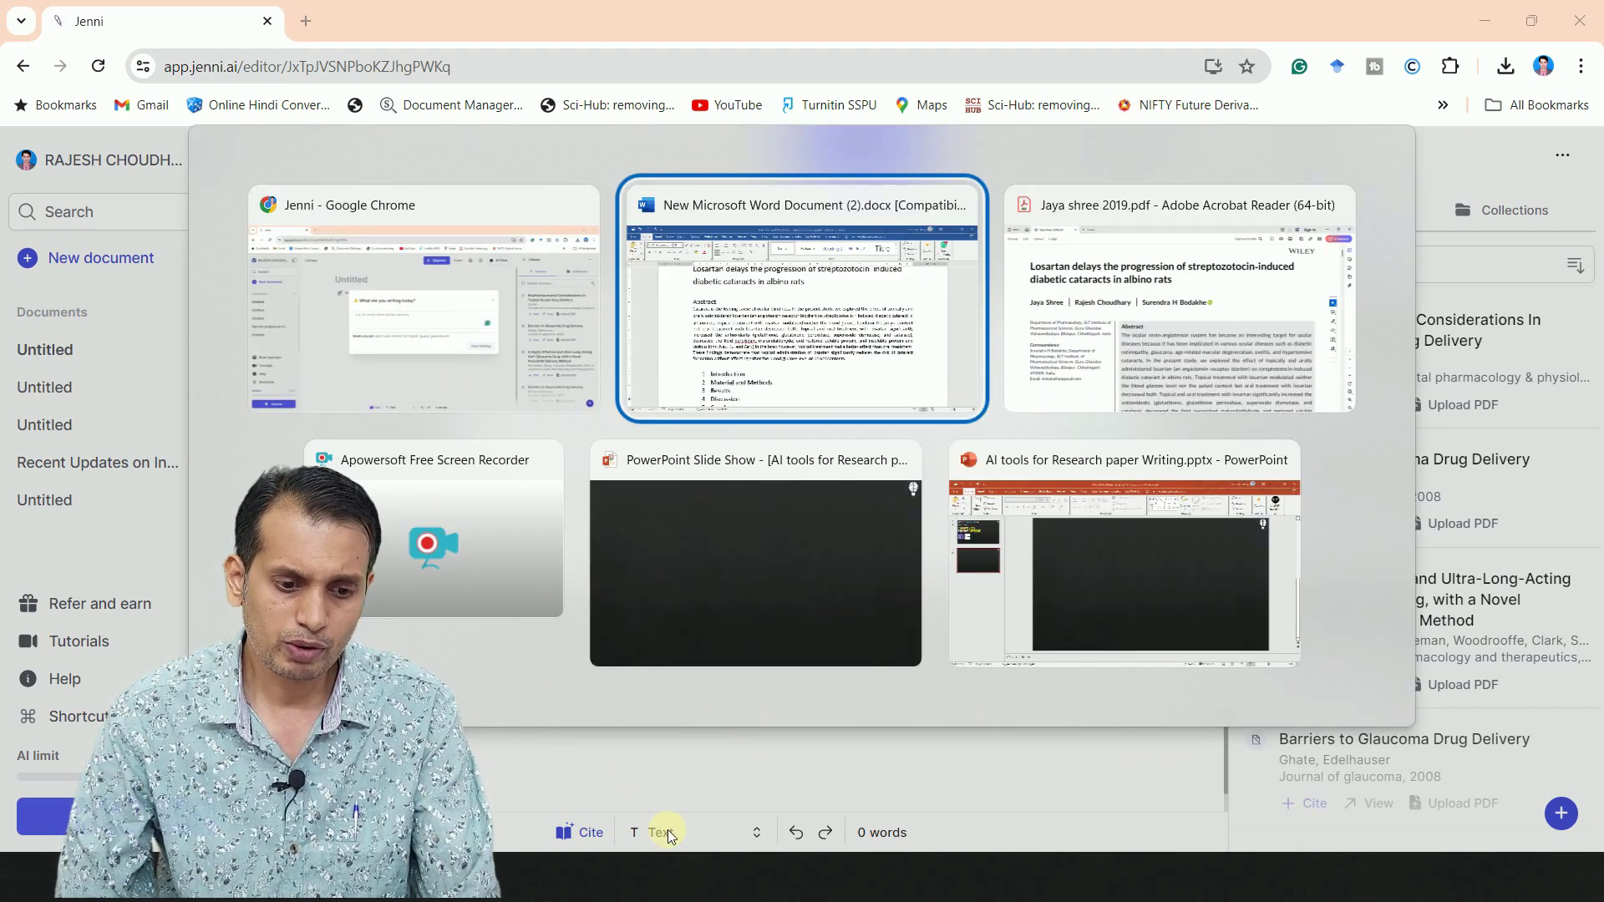
scroll(573, 568, "up", 3)
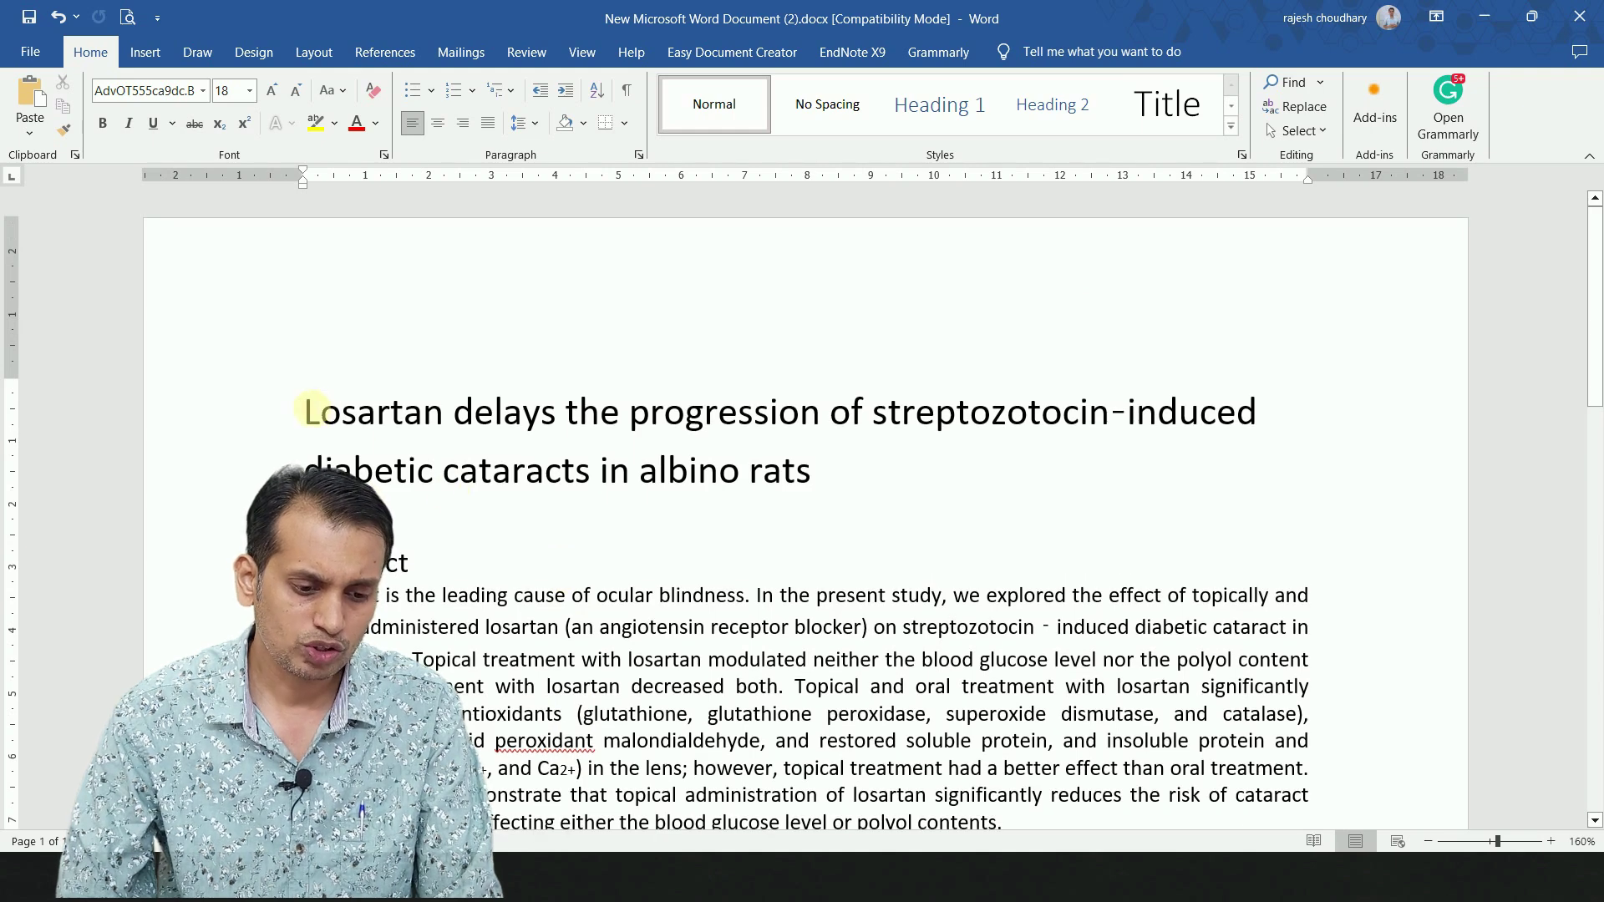
left_click_drag(311, 411, 792, 487)
key("ctrl+c")
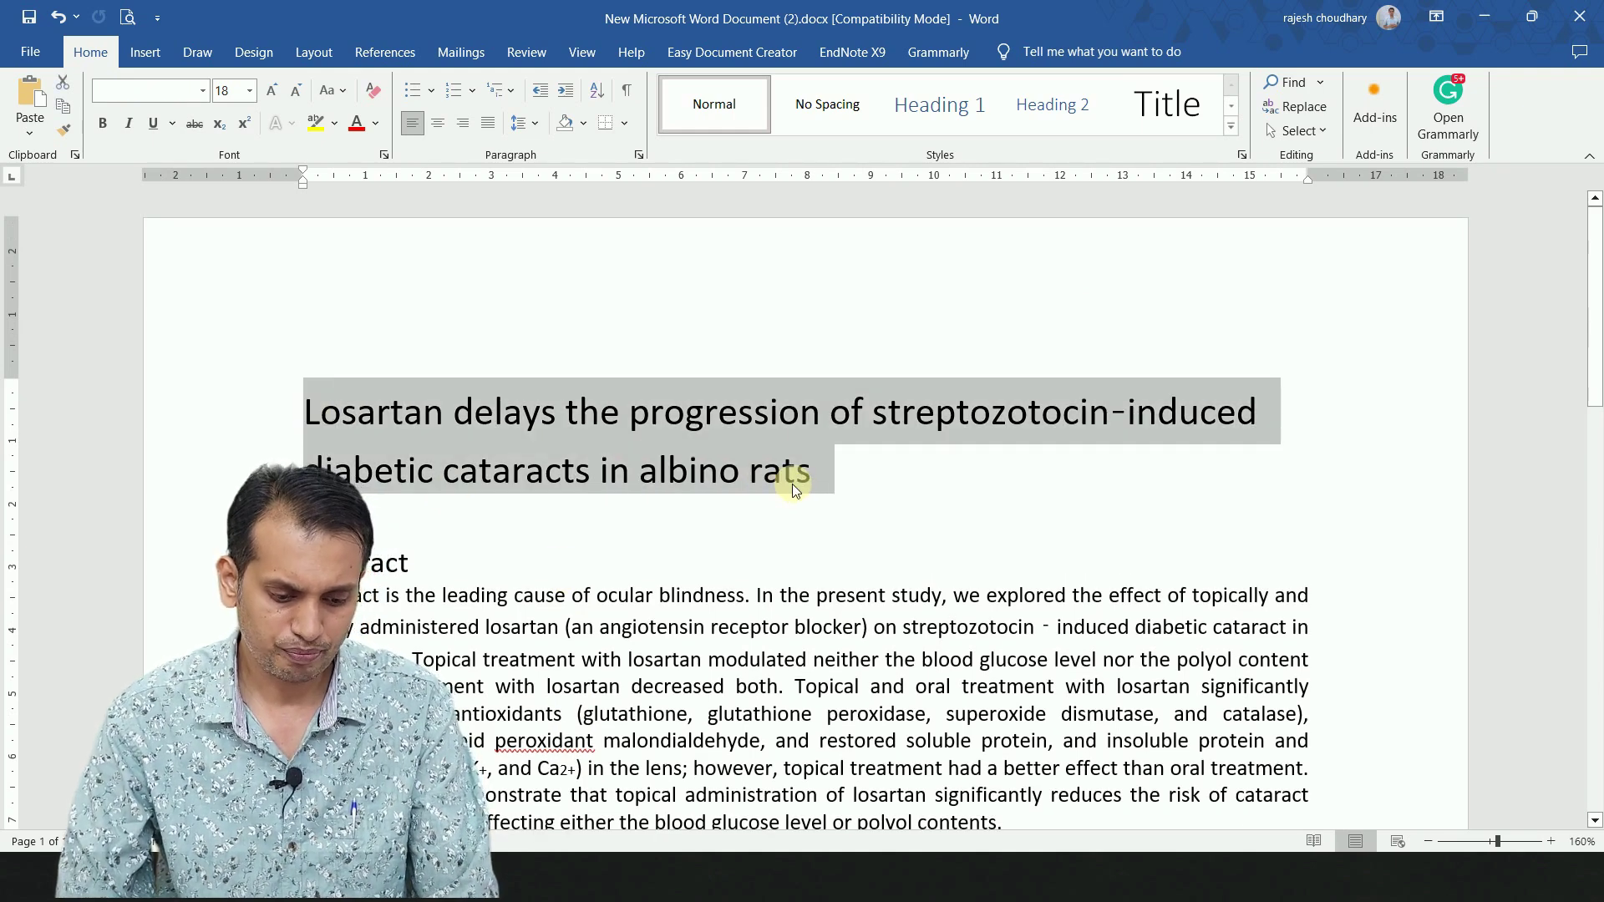
- Switch back to Jenni in Chrome, paste the copied title as the writing prompt and start writing
key("alt+Tab")
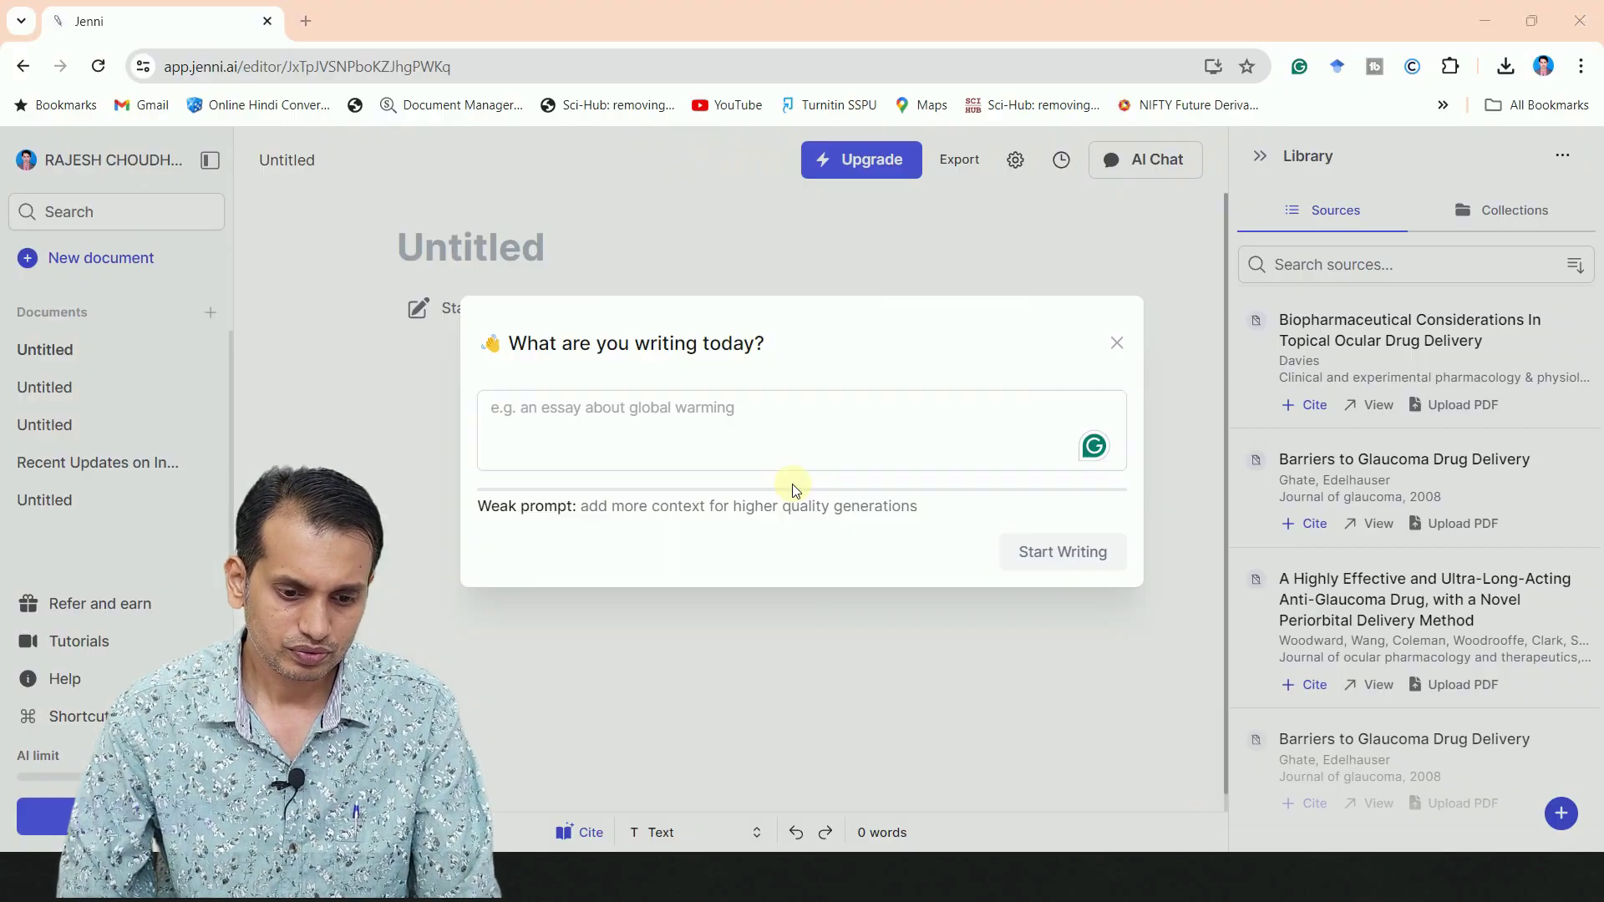
key("ctrl+v")
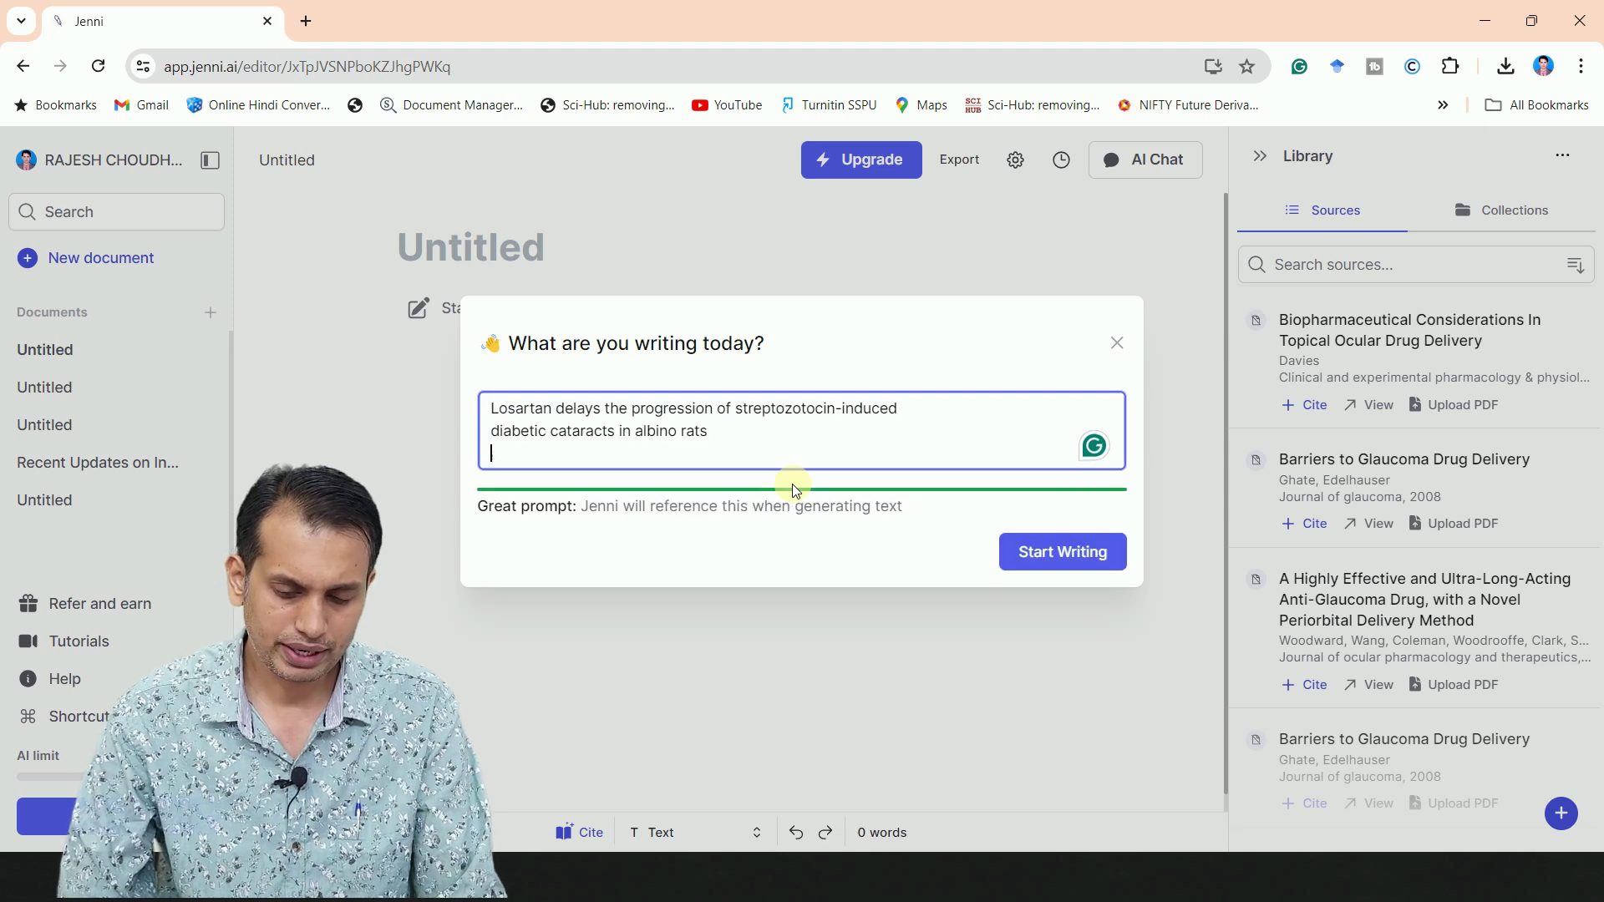
left_click(1054, 554)
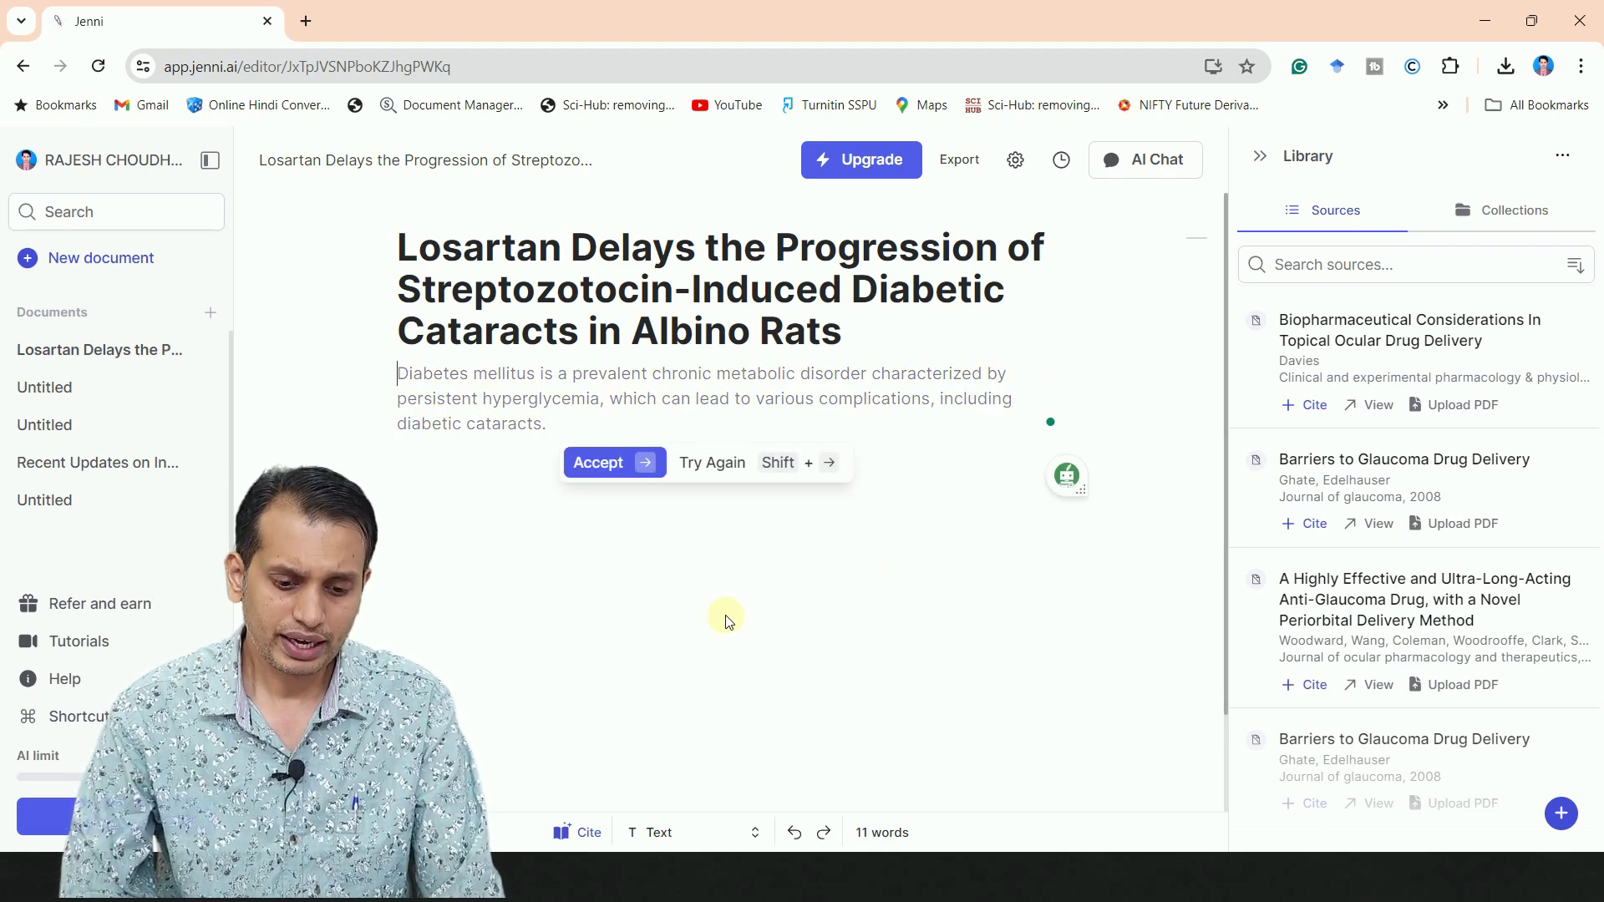
- Add an "Abstract" line below the document title, leaving a blank line before it and a new line after it
type("A")
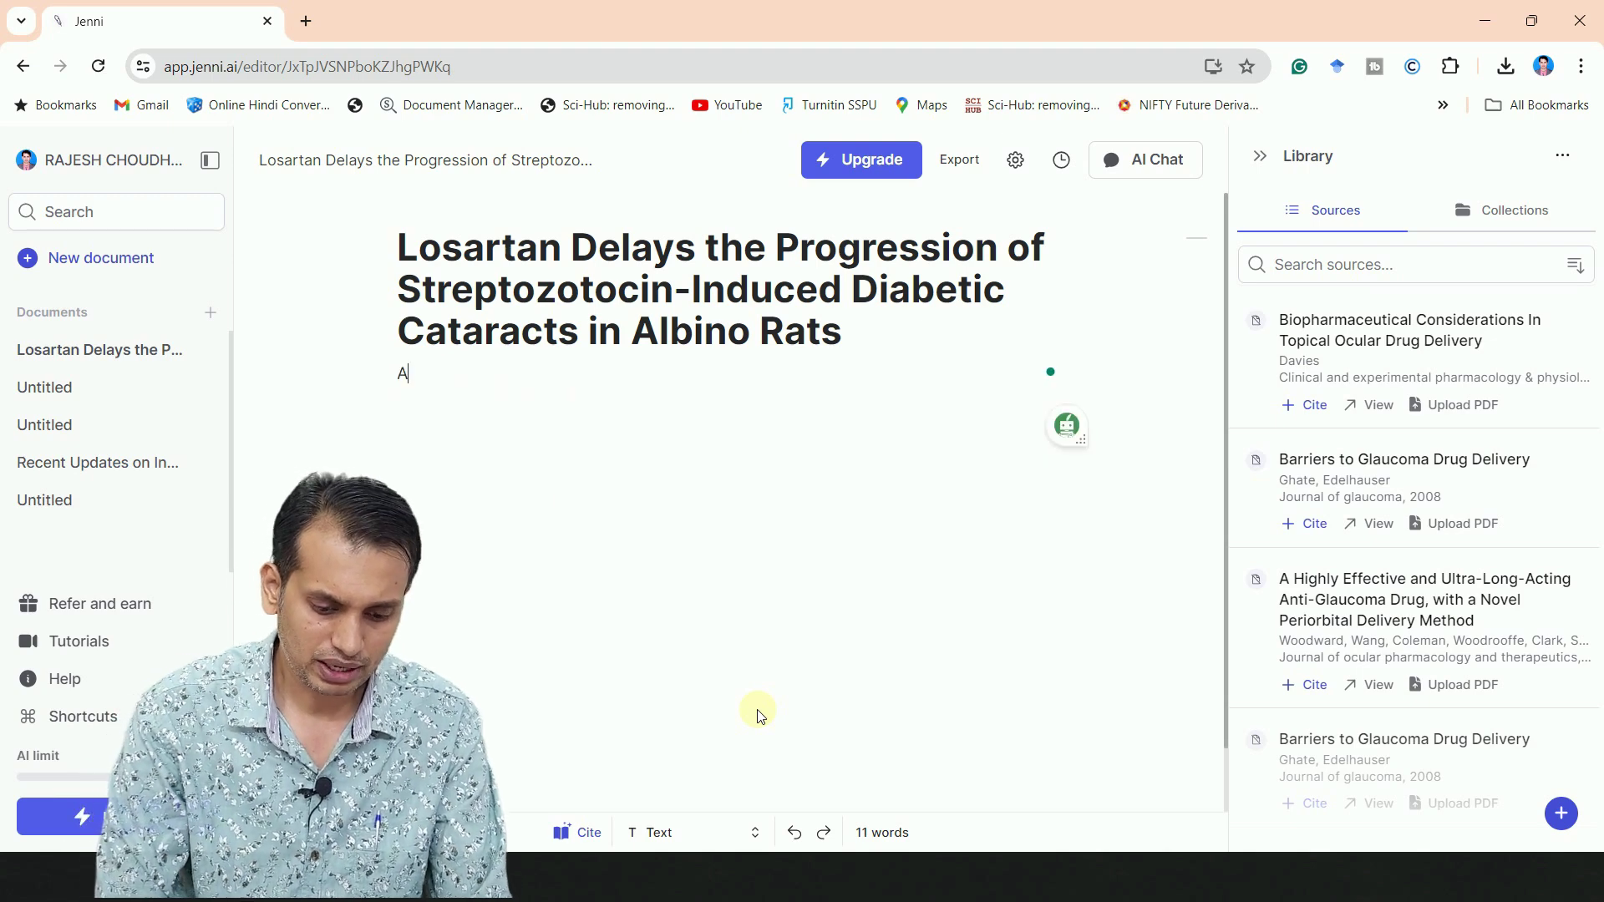
key("BackSpace")
key("Return")
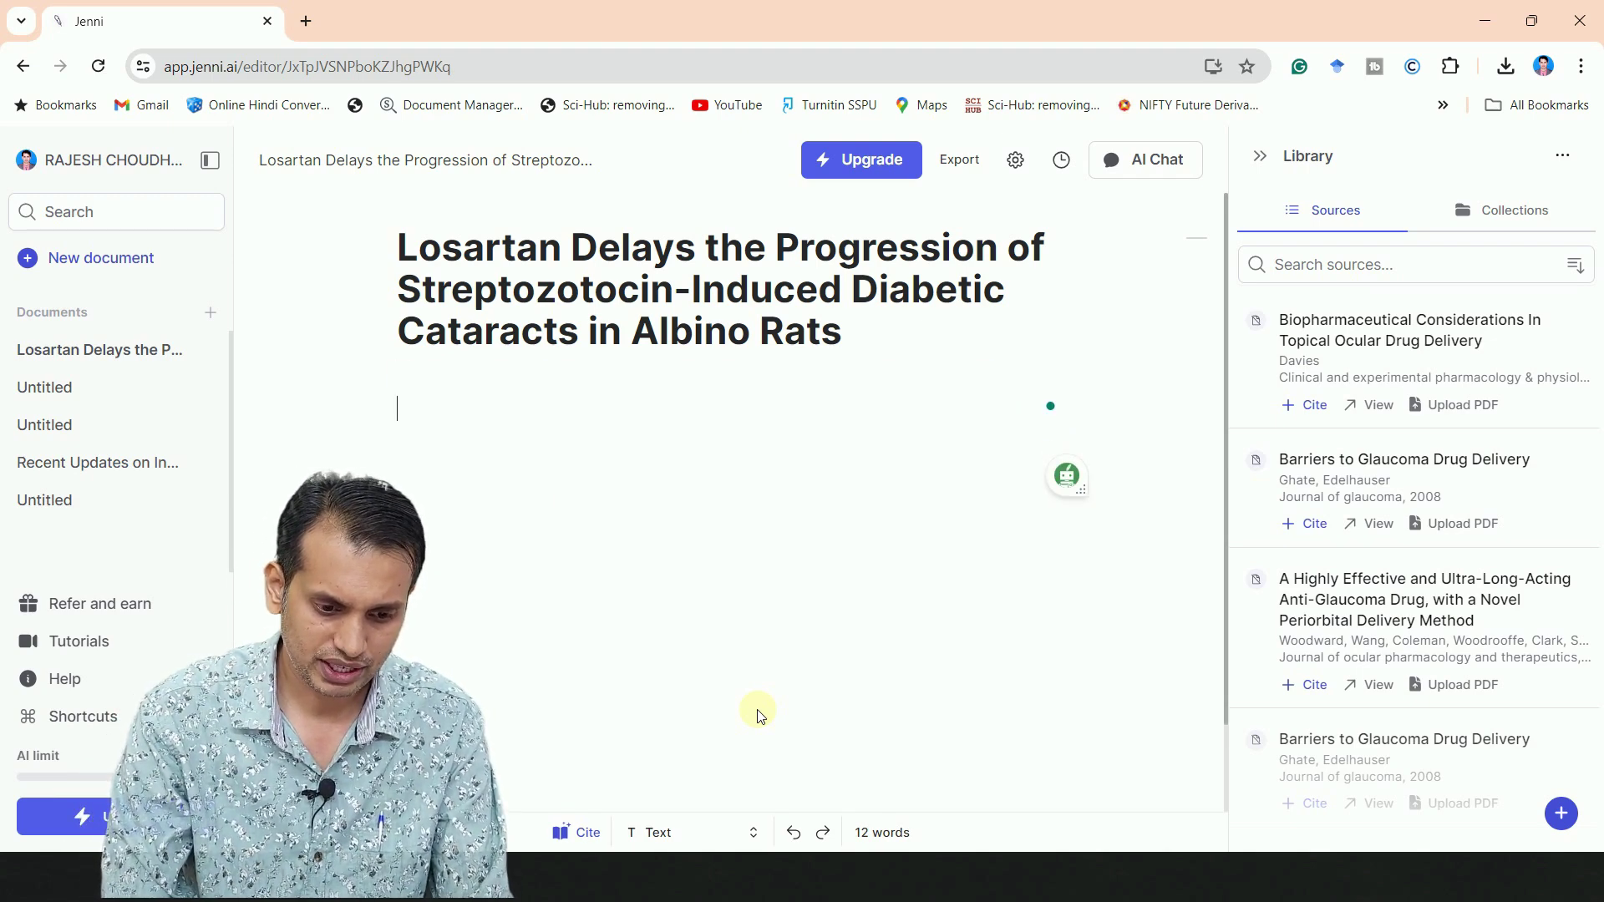
type("Abs")
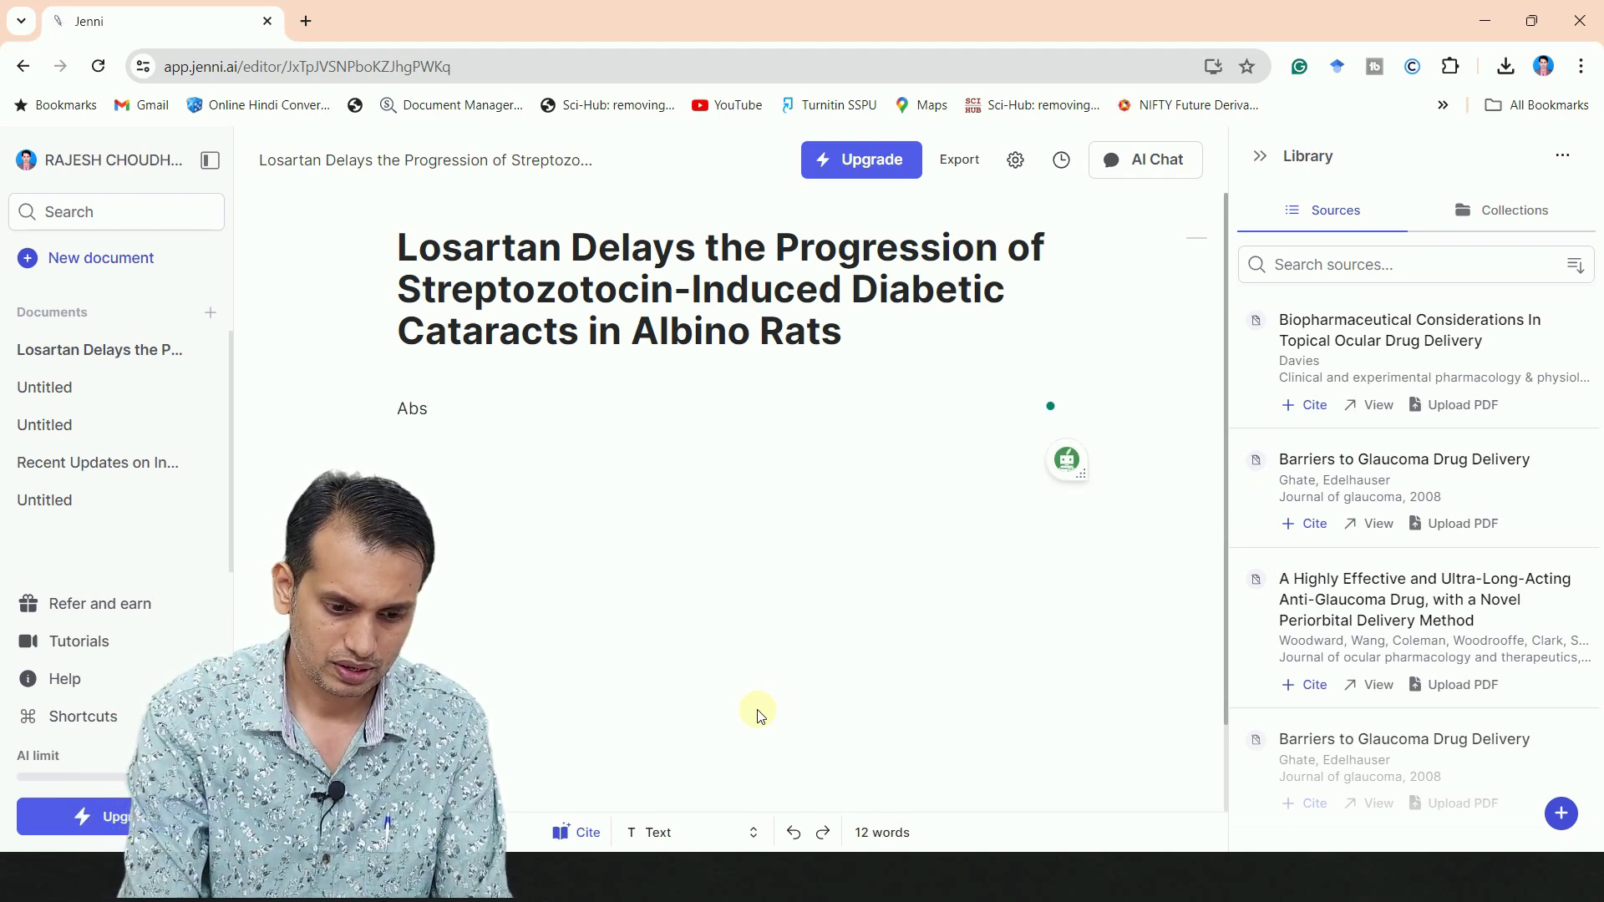
type("tract")
key("BackSpace")
key("BackSpace")
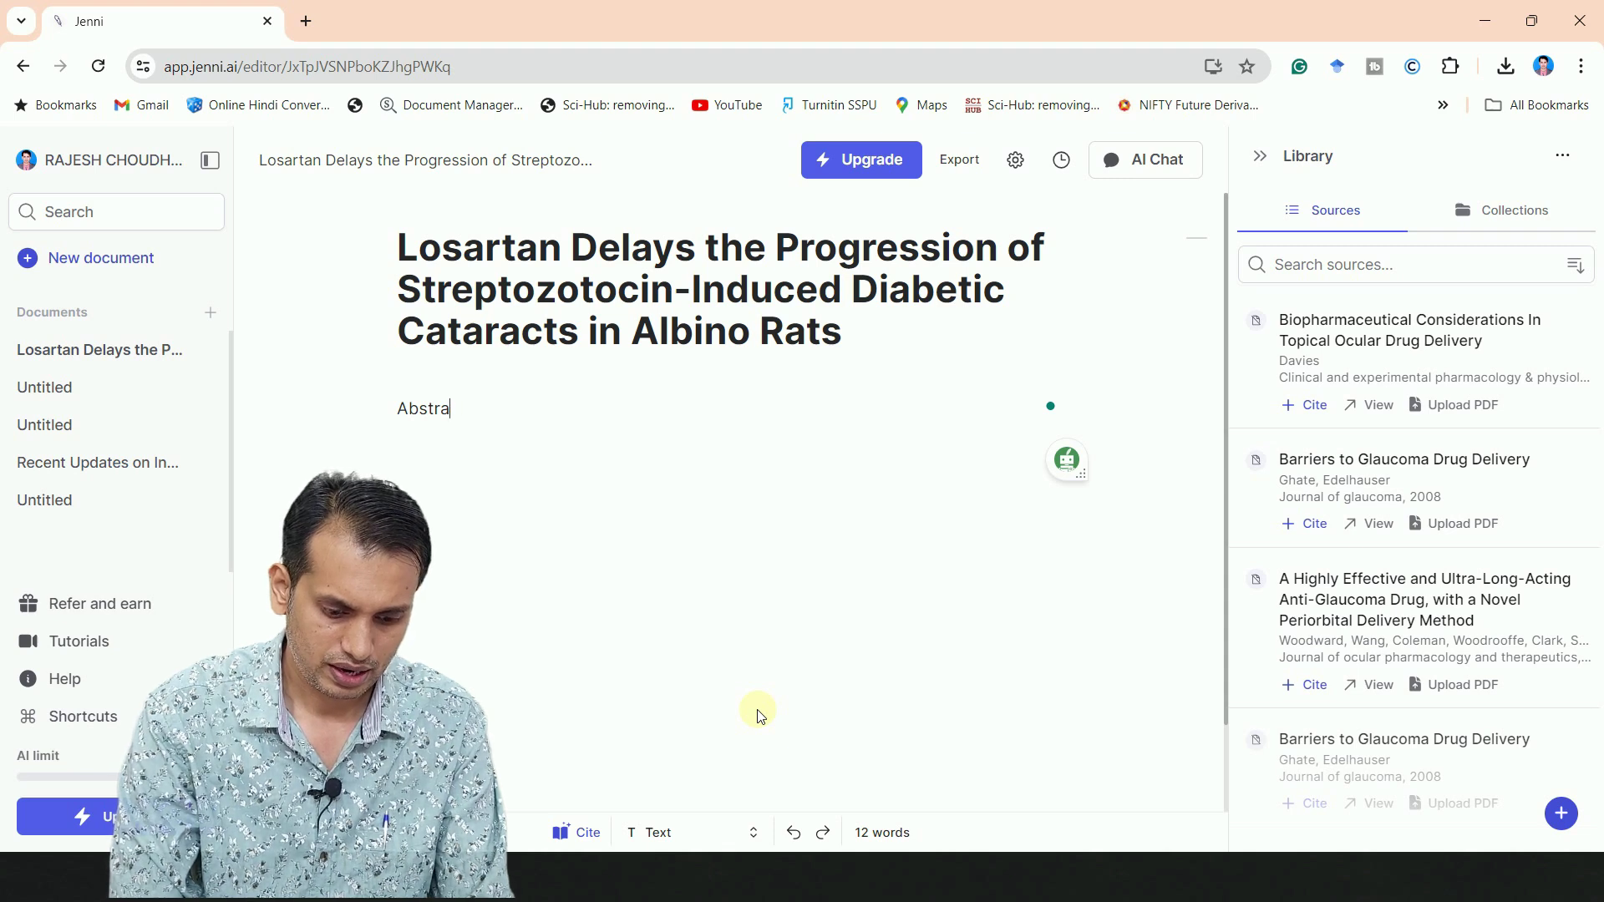
type("ct")
key("Return")
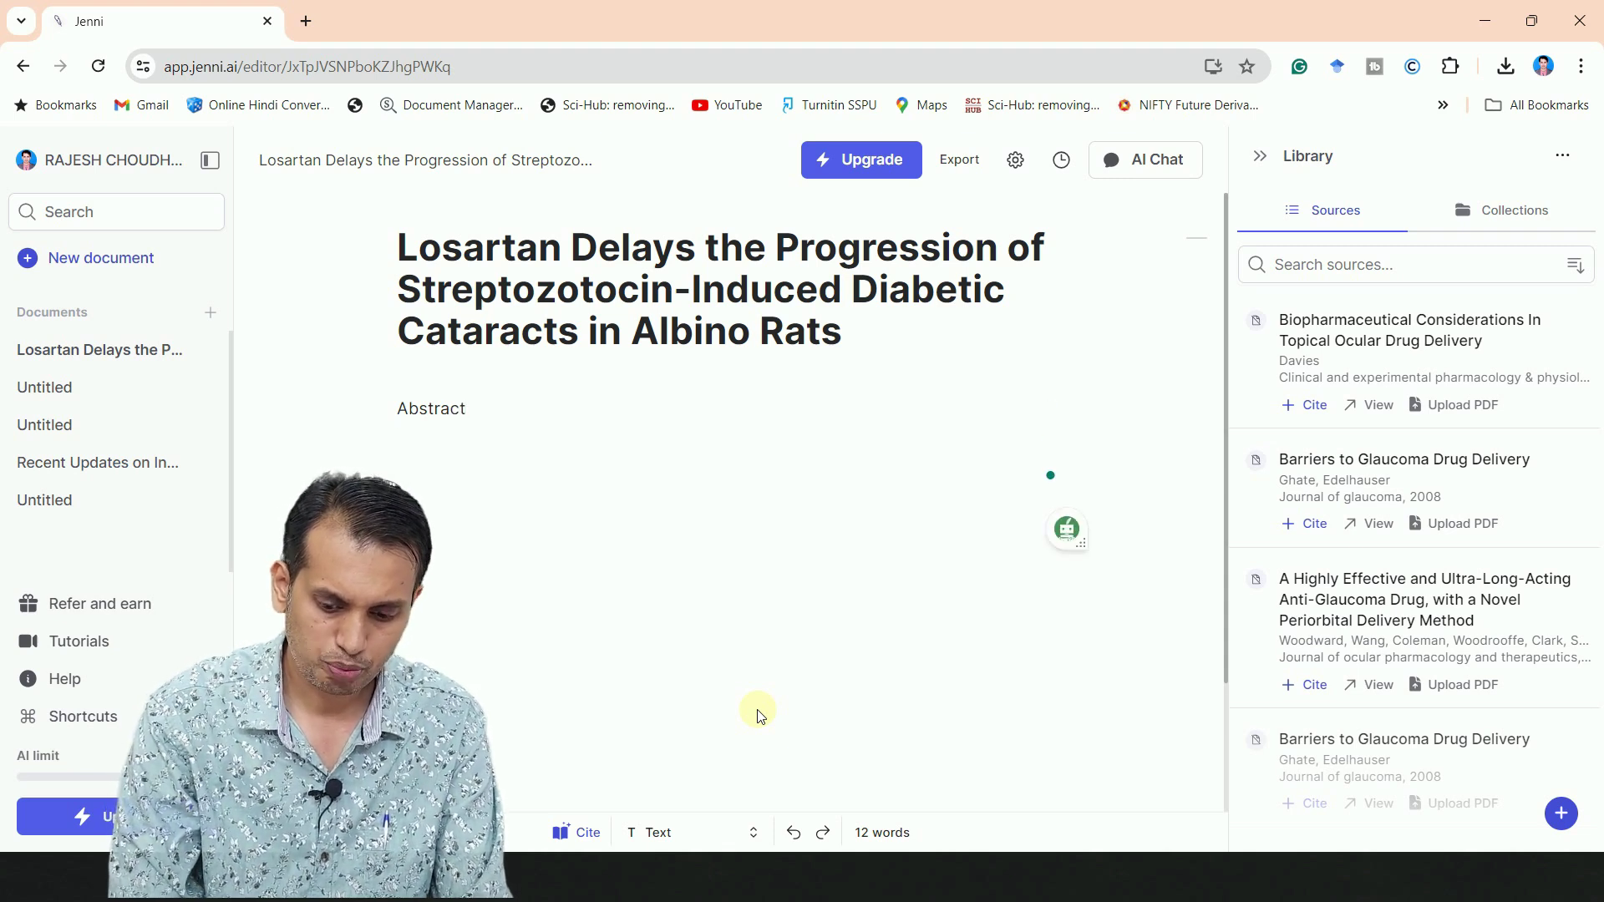
- Start a numbered list below Abstract with "Introduction" as its first item
type("1. In")
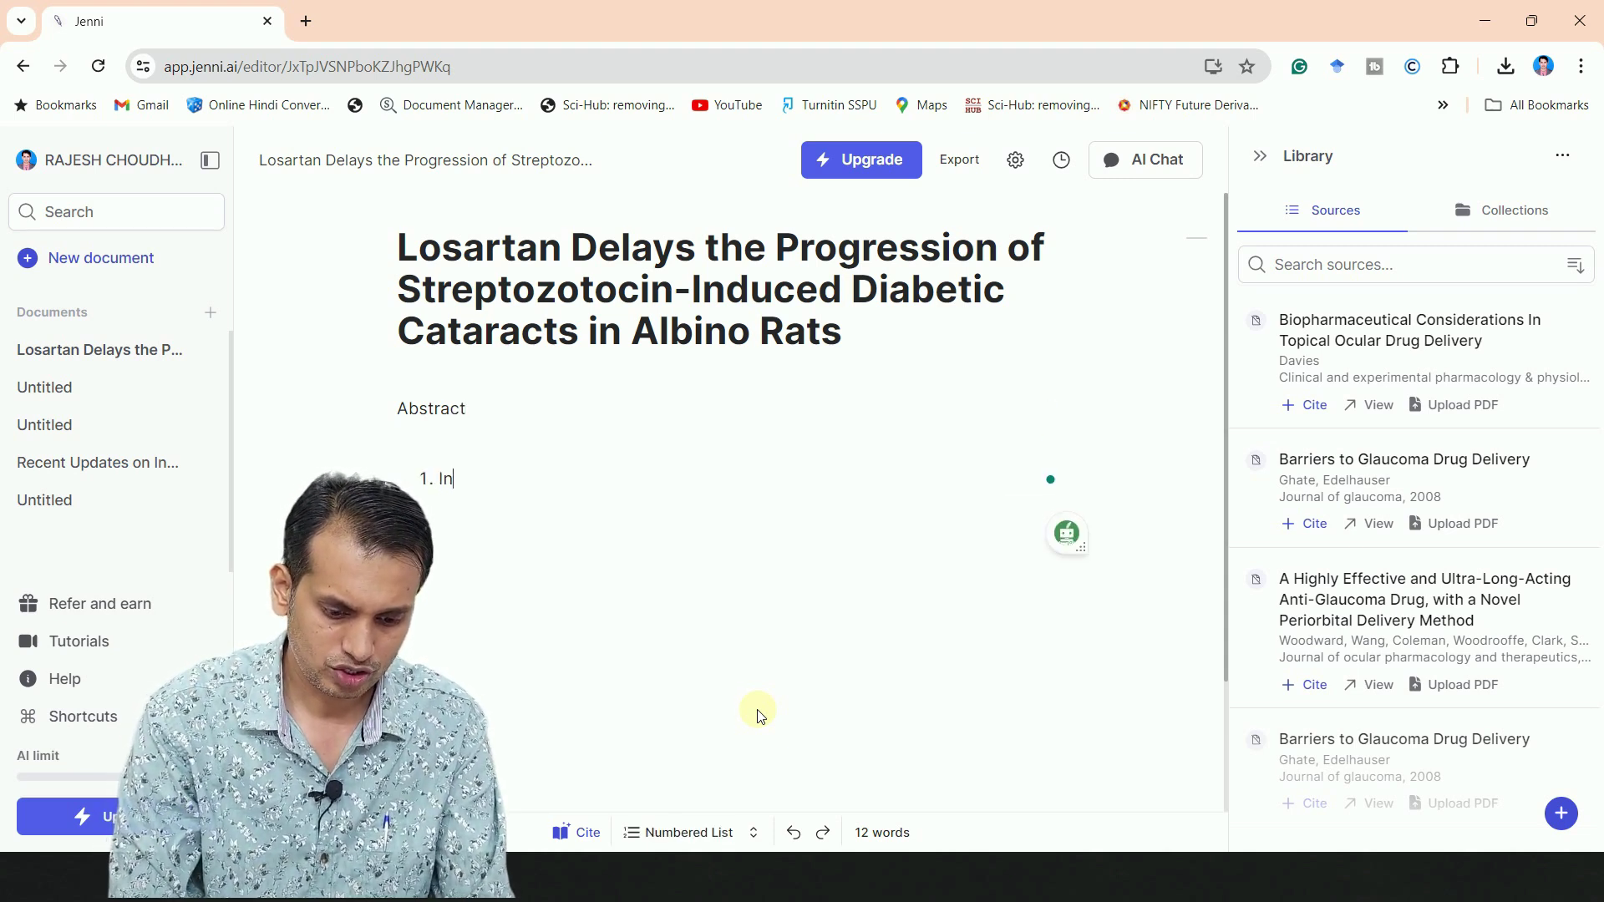
type("trodcut")
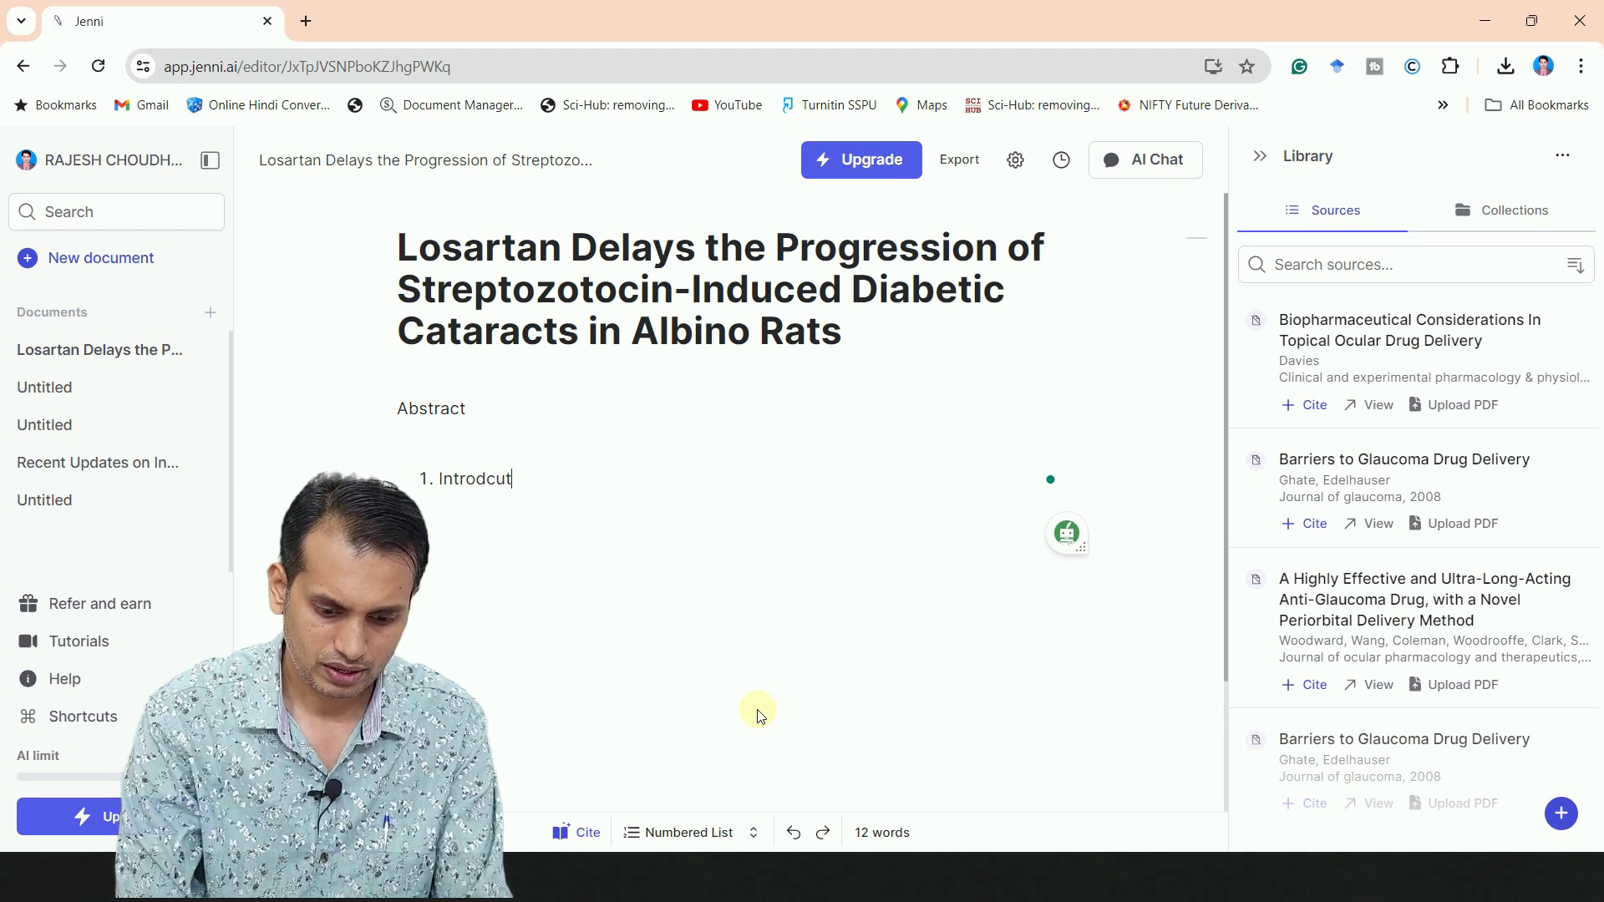
type("ion")
key("Return")
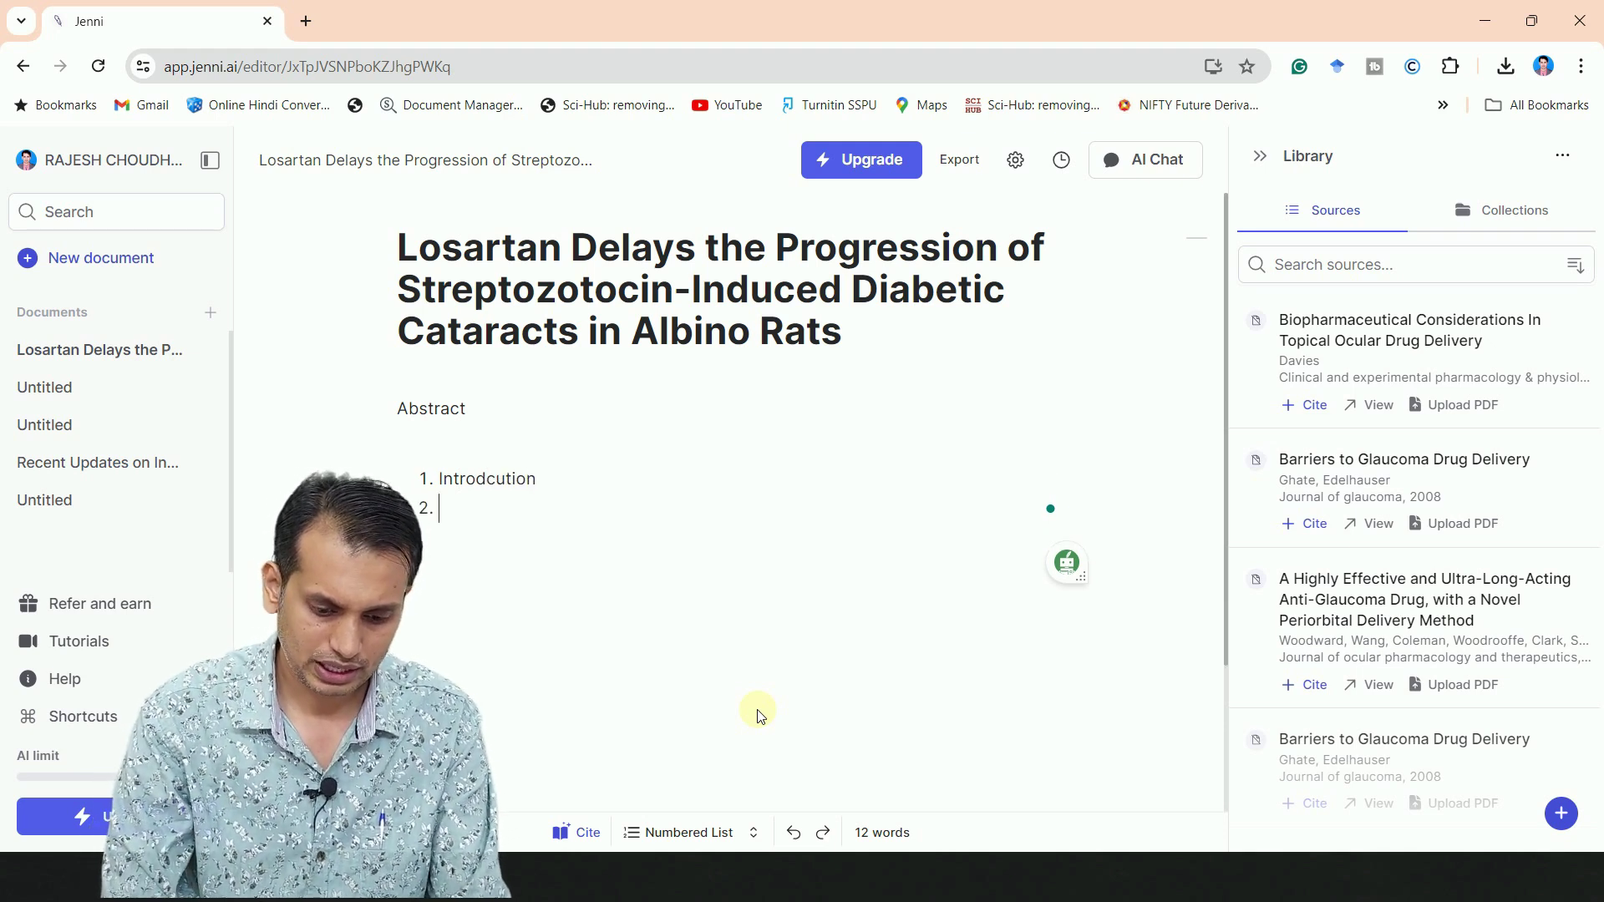
- Add "Materials and Methods" as the second item of the numbered list
type("Mater")
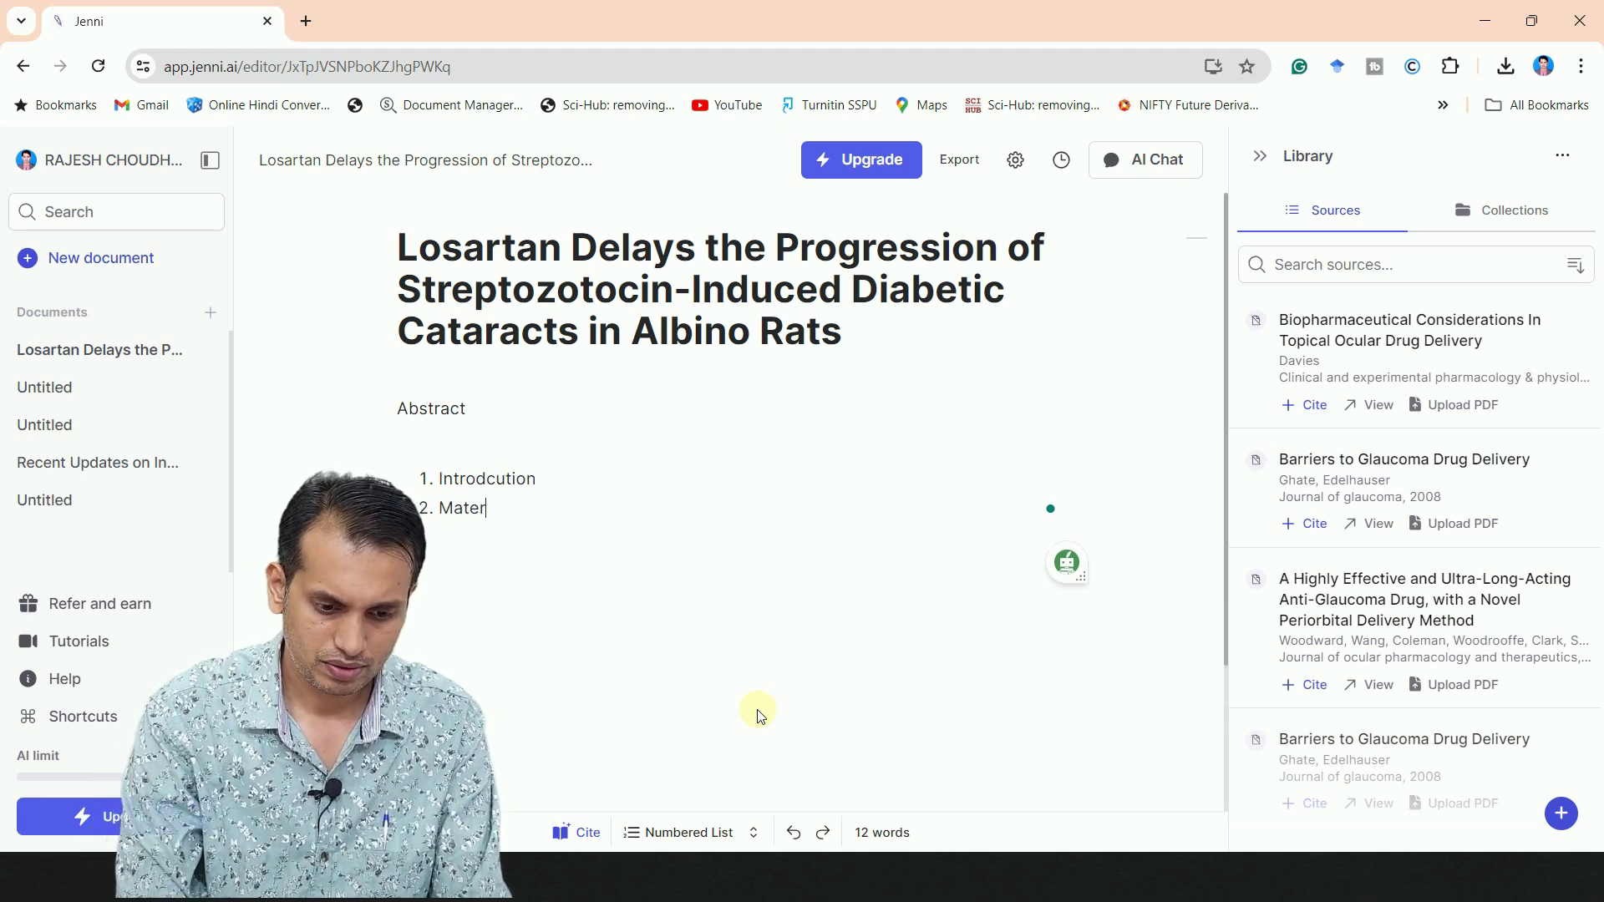
type("ial an")
key("BackSpace")
key("BackSpace")
key("BackSpace")
key("BackSpace")
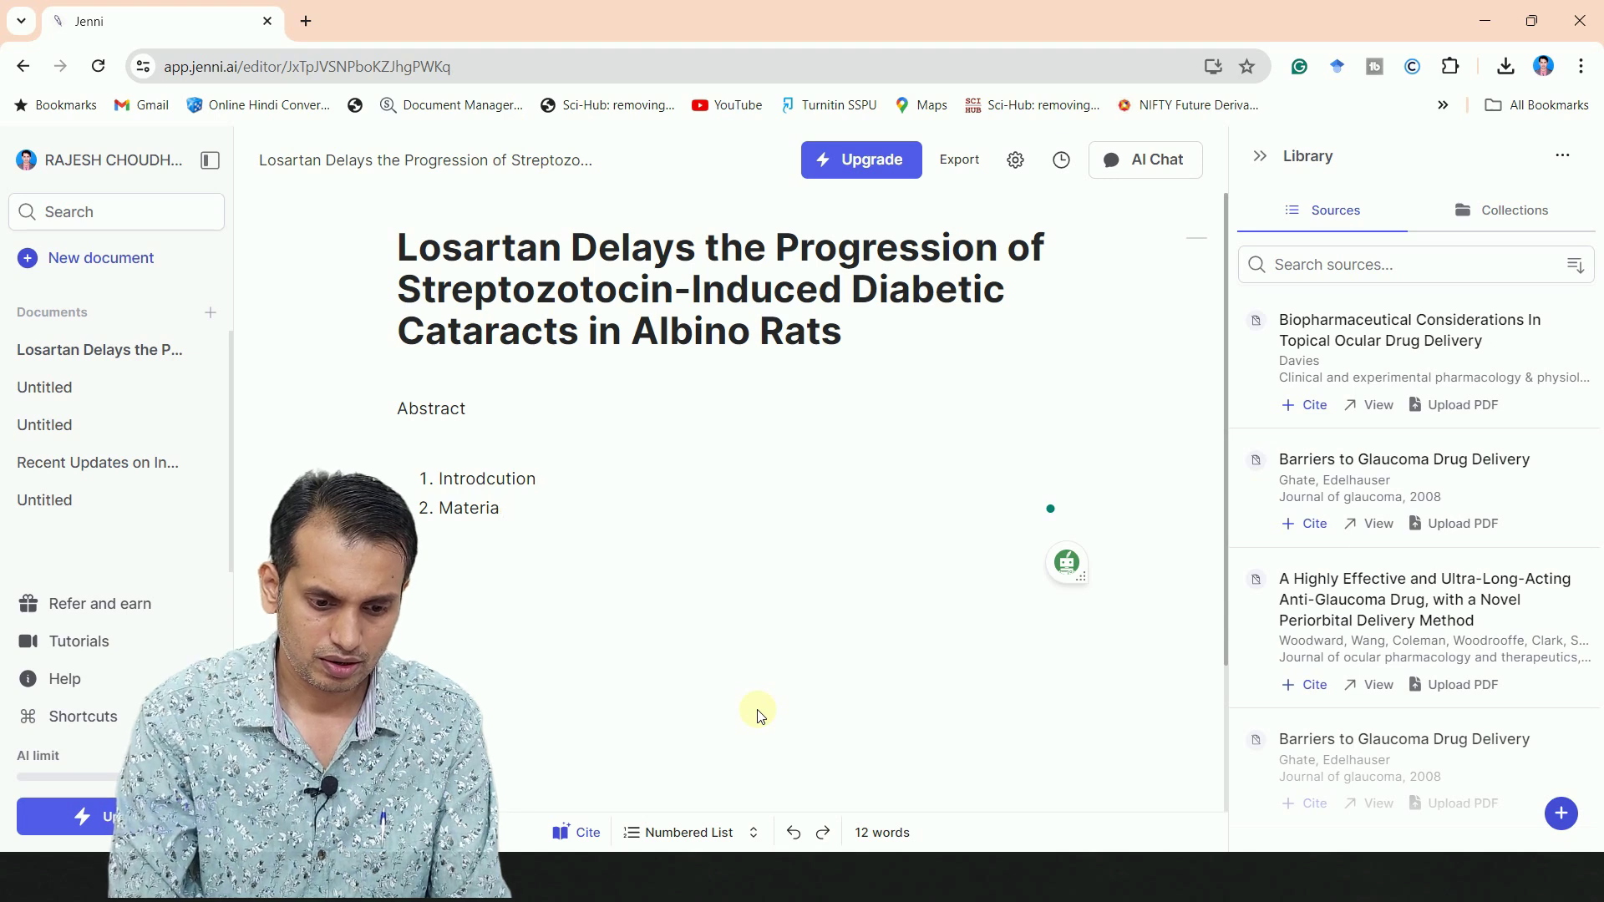
type("ls and M")
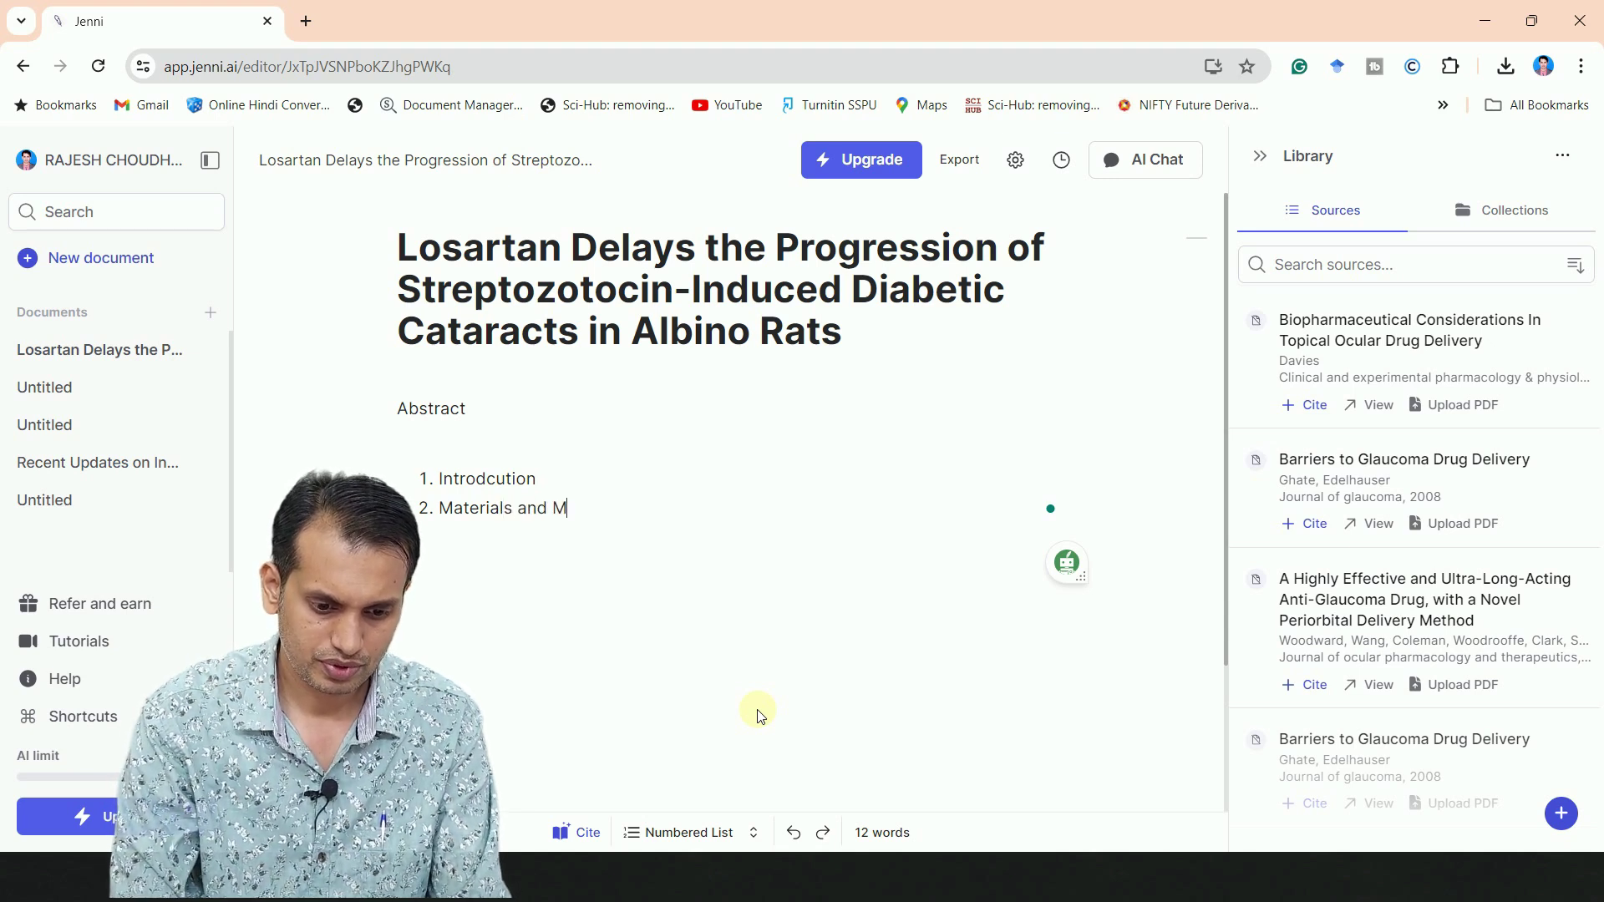
type("ethod")
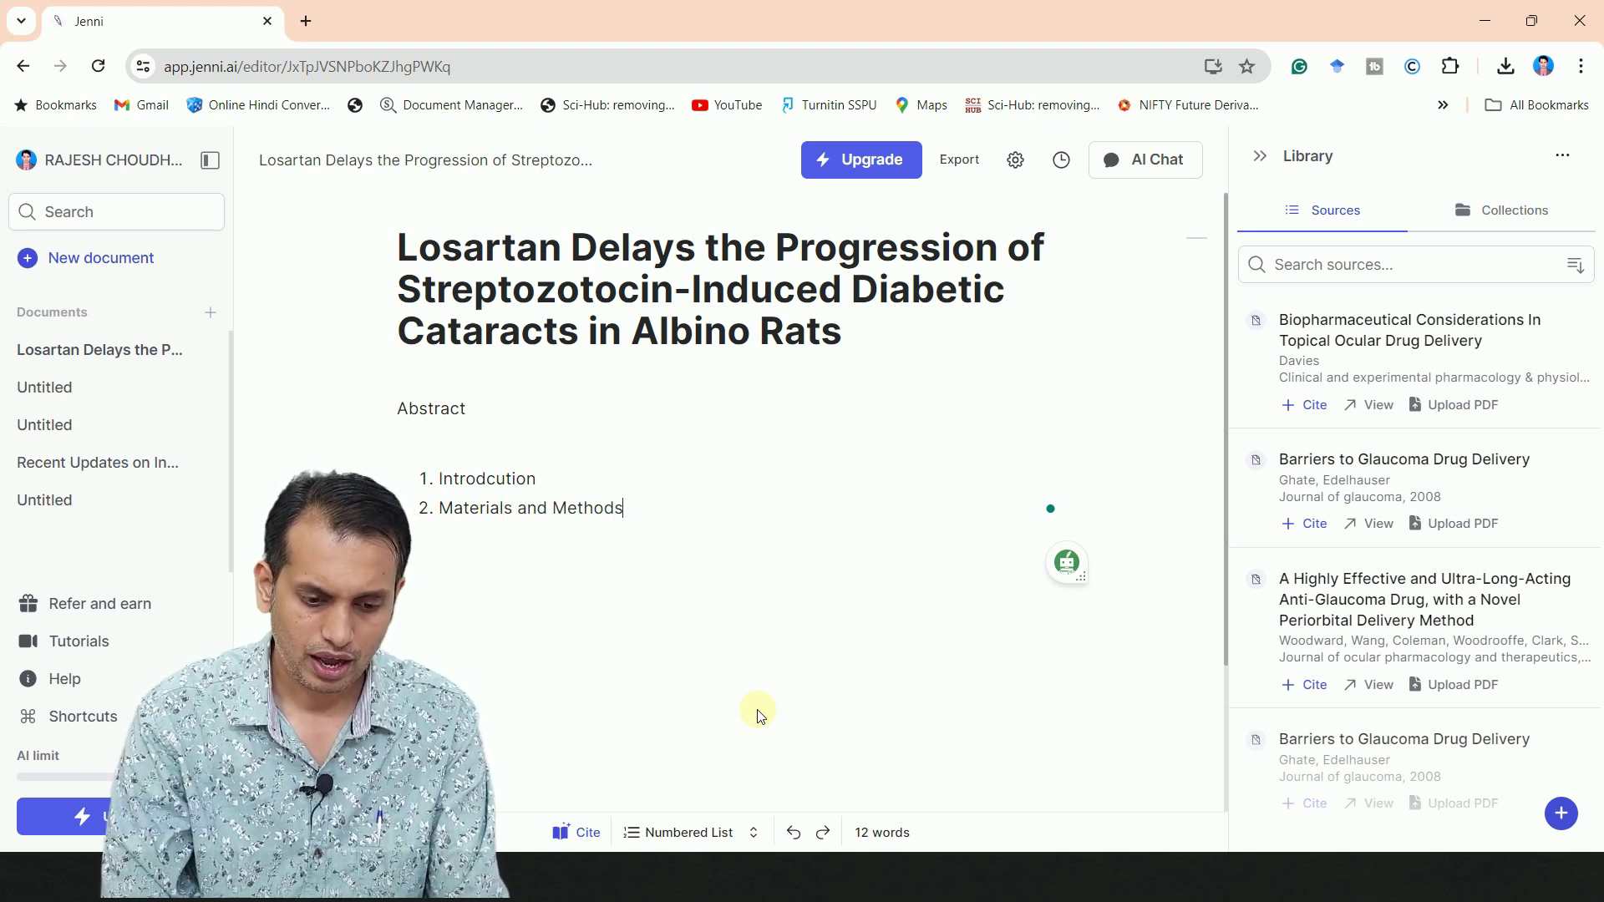
type("s")
key("Return")
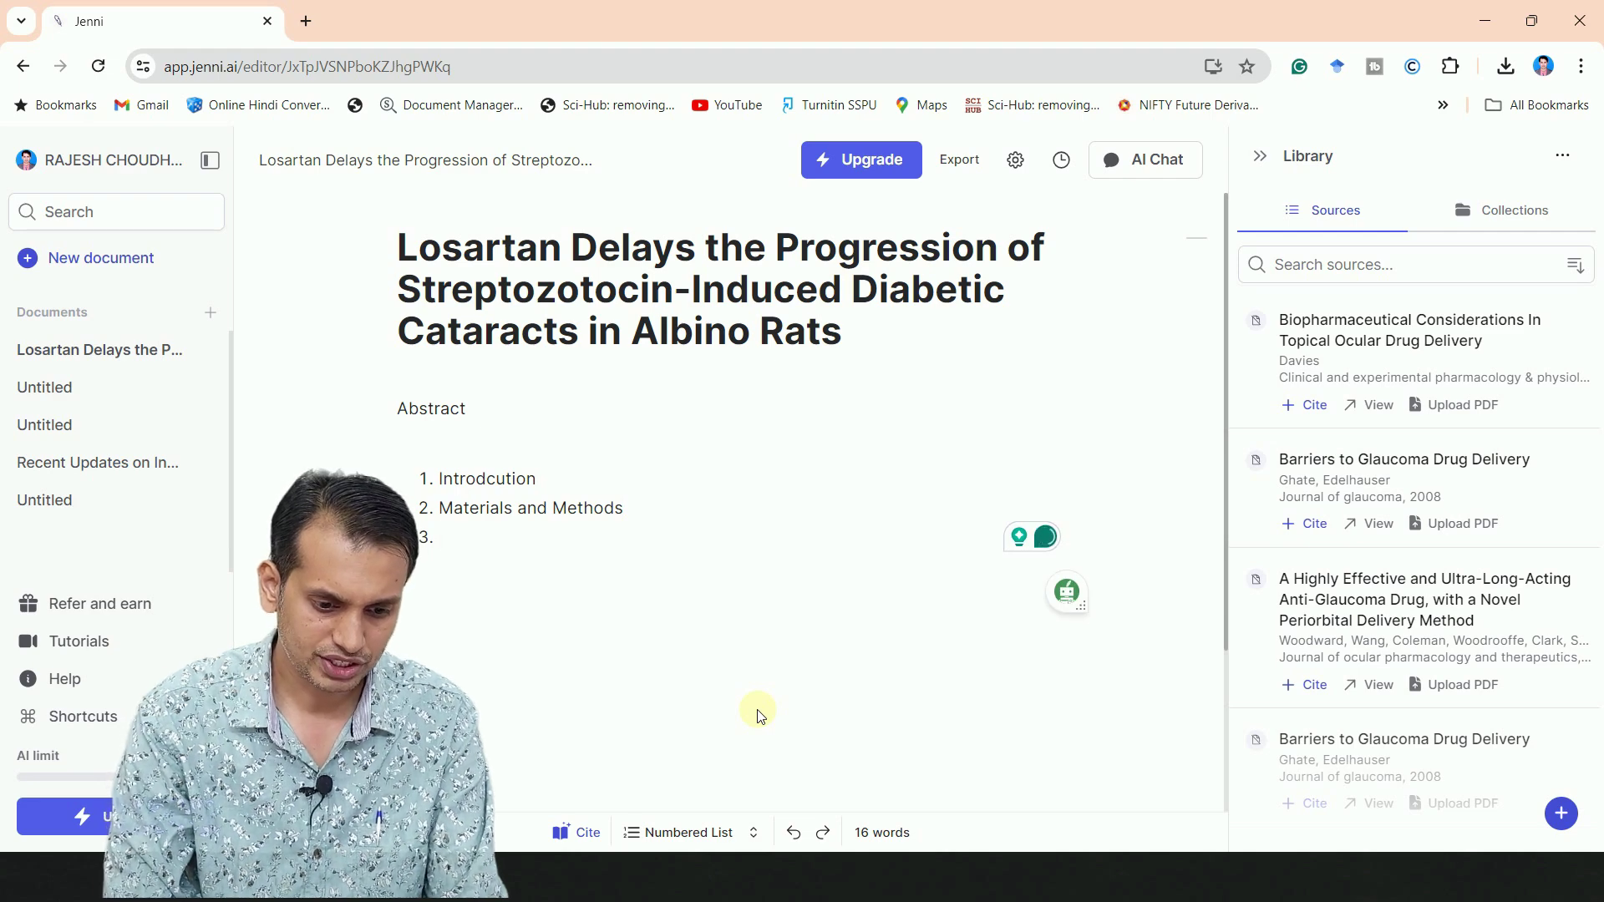
- Complete the numbered outline with the items "Results", "Discussion" and "Conclusion"
type("Re")
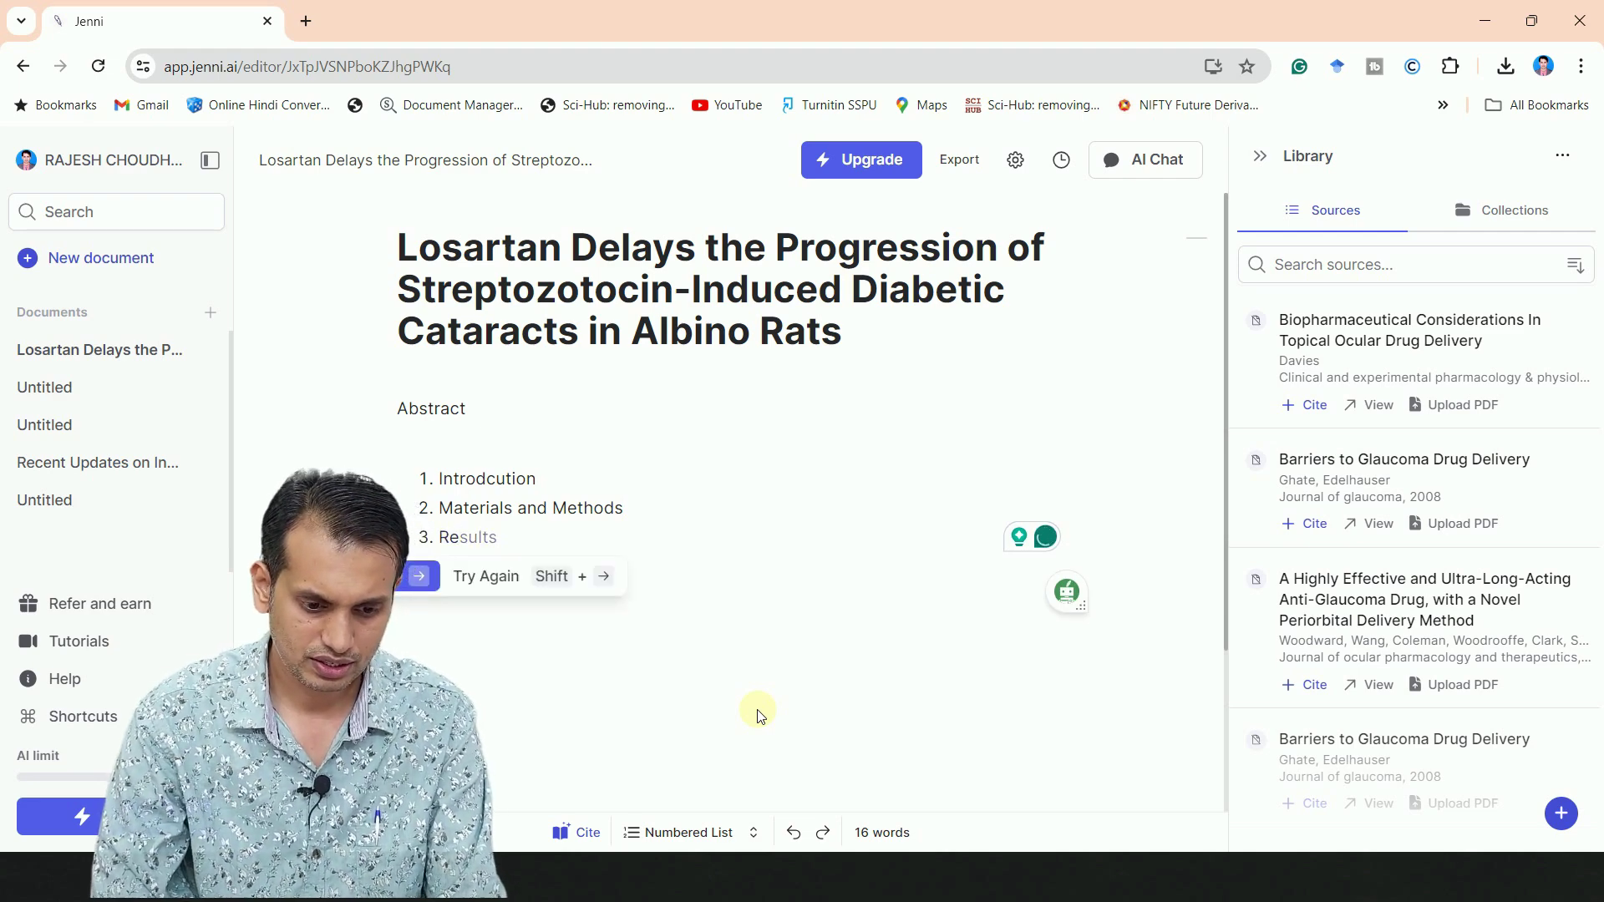
key("Tab")
key("shift+Tab")
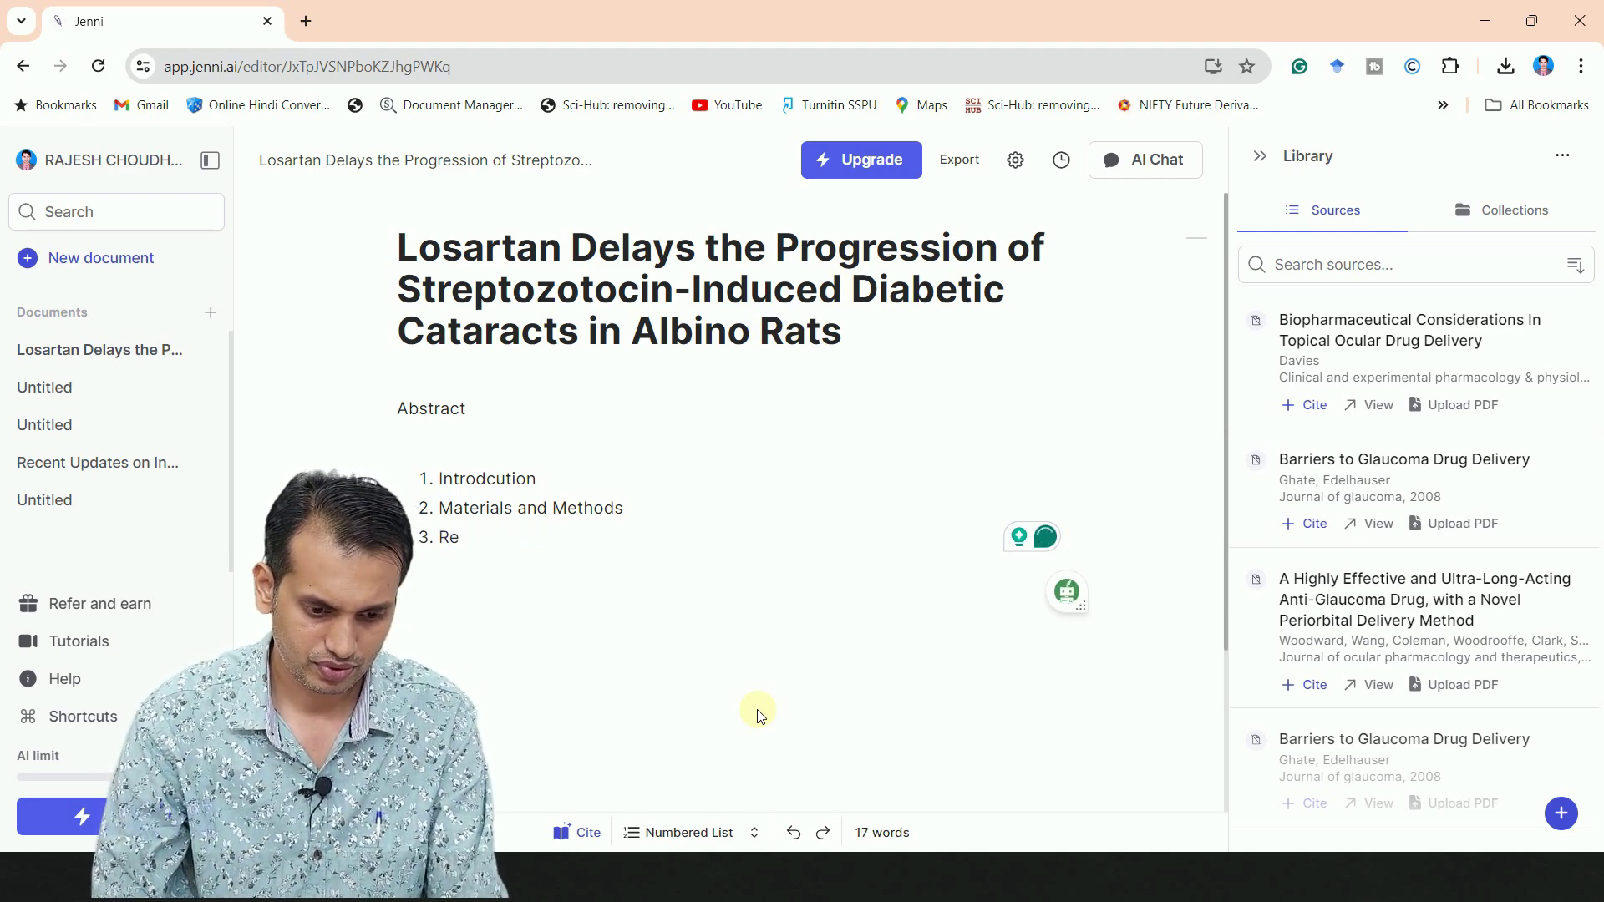
type("s")
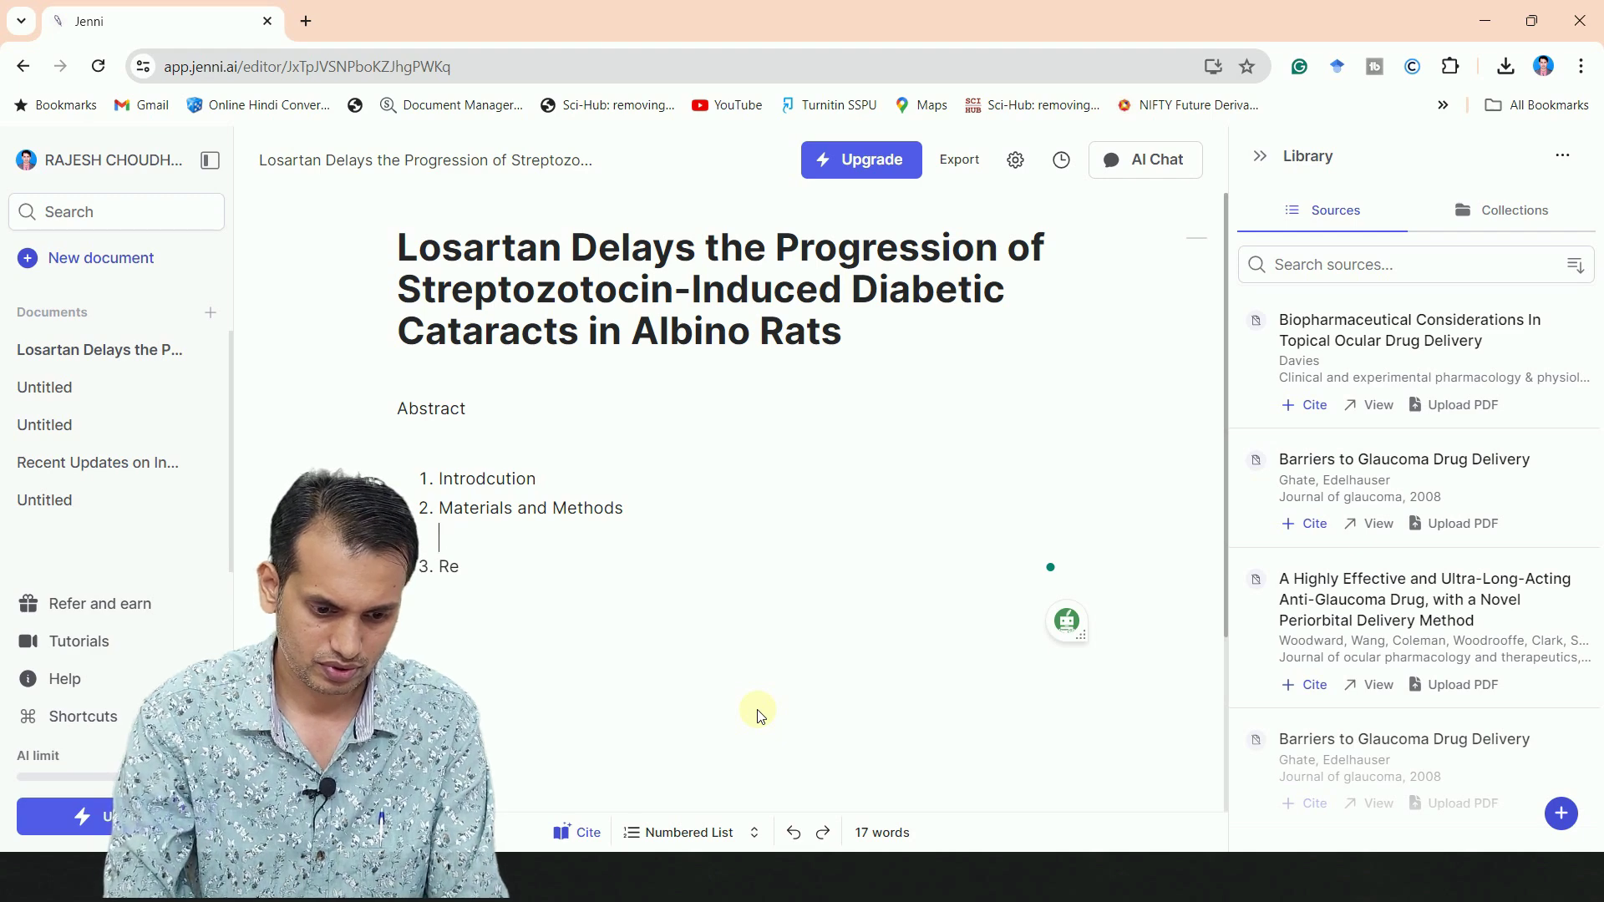
key("BackSpace")
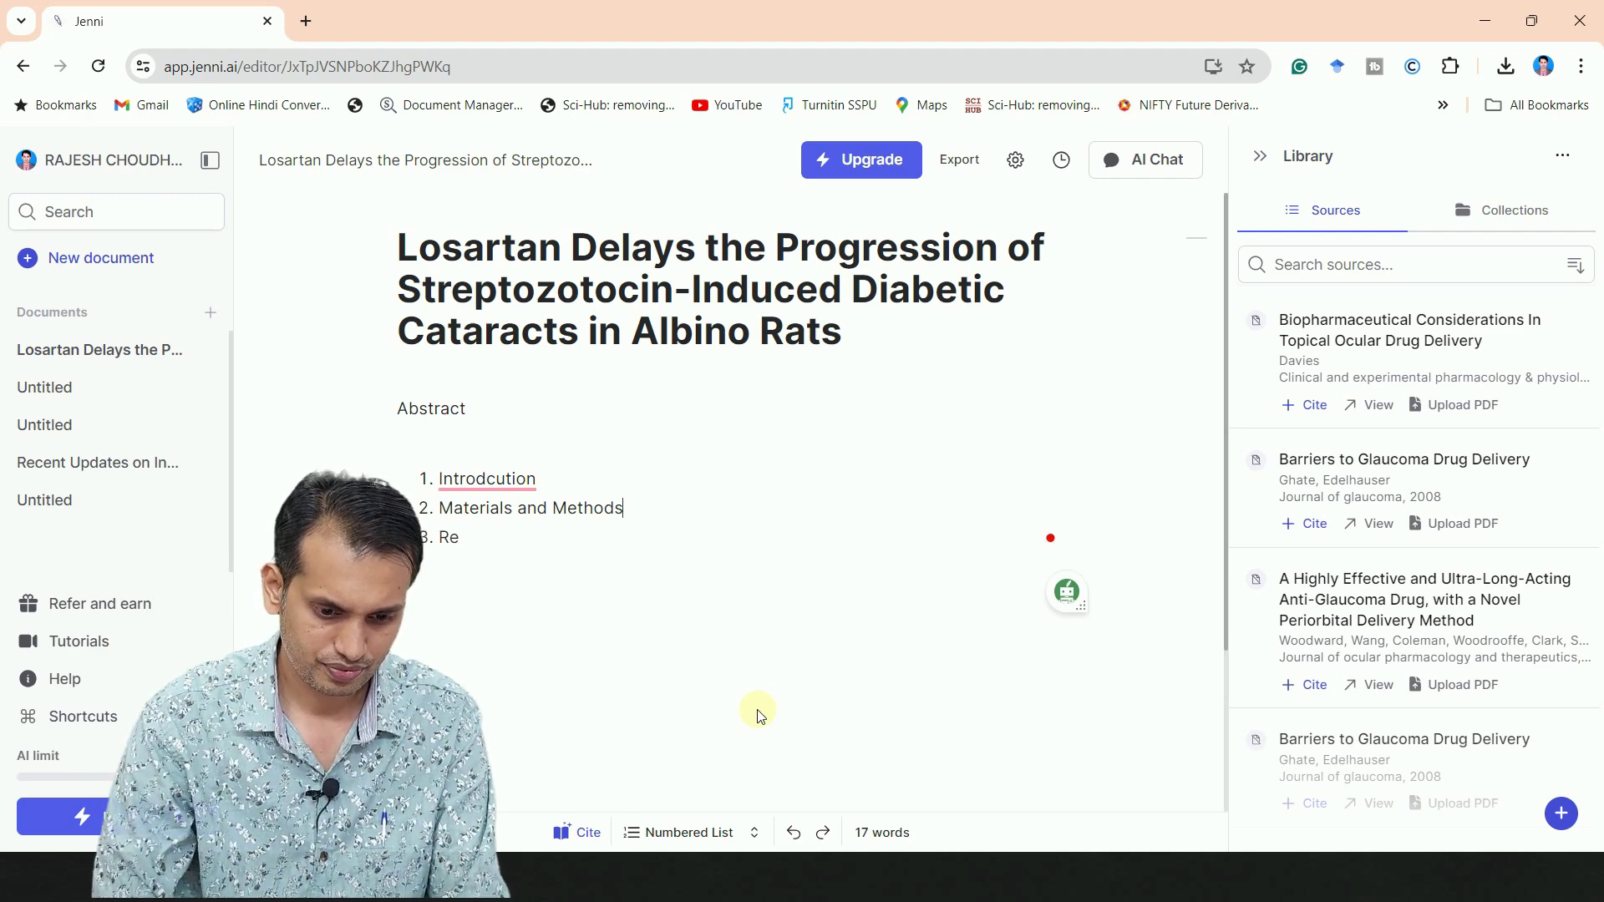
key("Right")
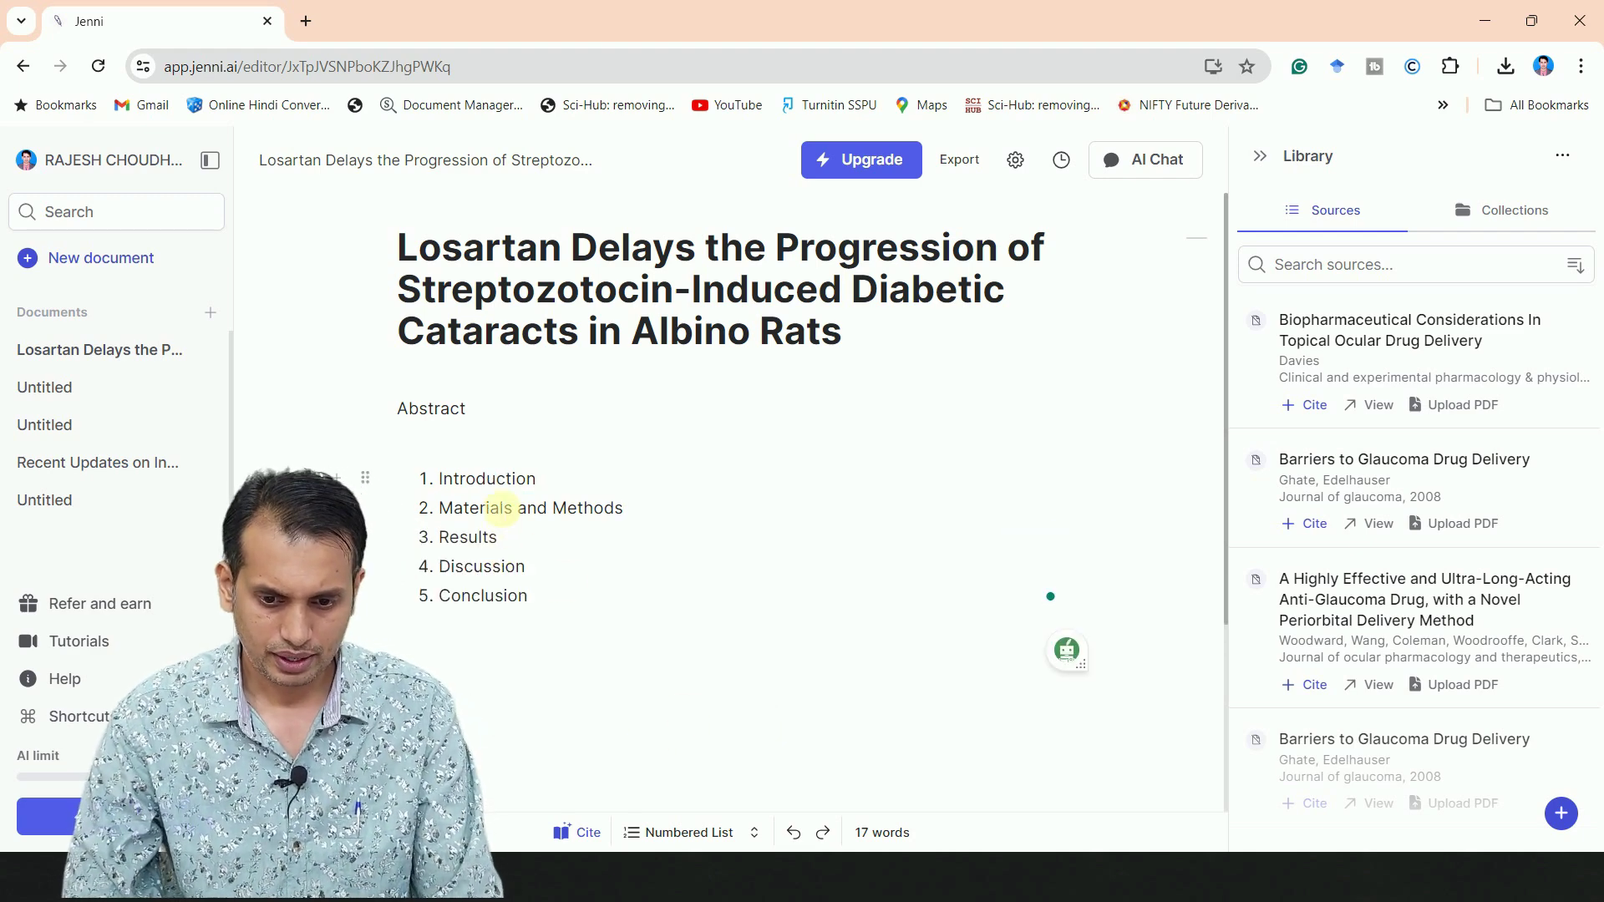
- Place the text cursor on the empty line below Abstract and open Jenni's AI Chat
scroll(568, 463, "down", 2)
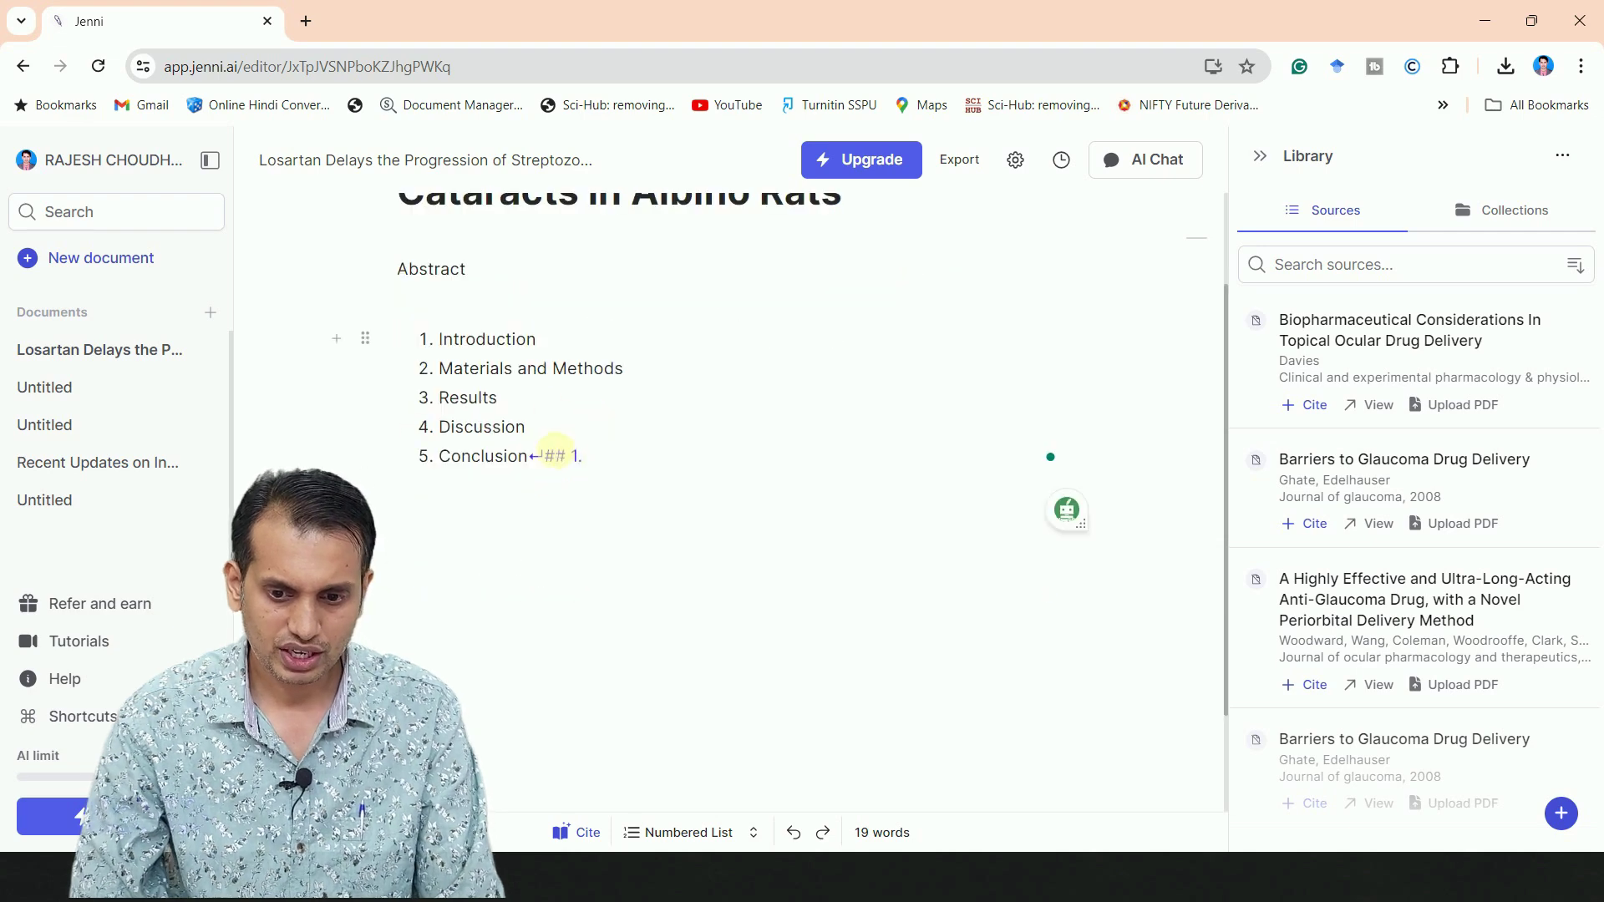
scroll(641, 443, "up", 2)
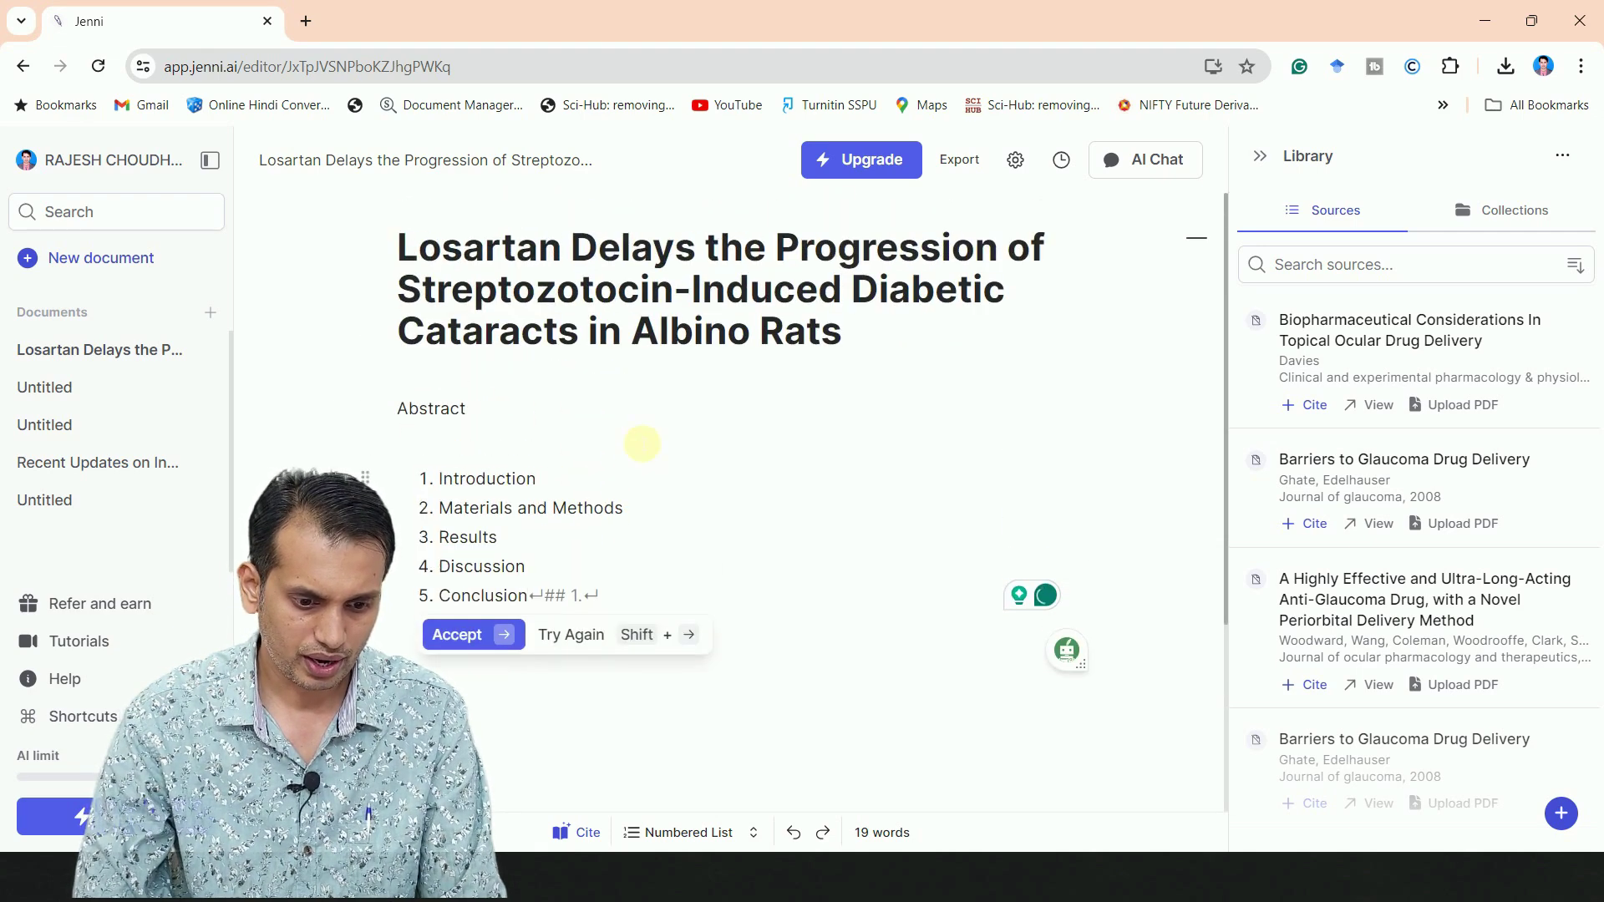
left_click(555, 444)
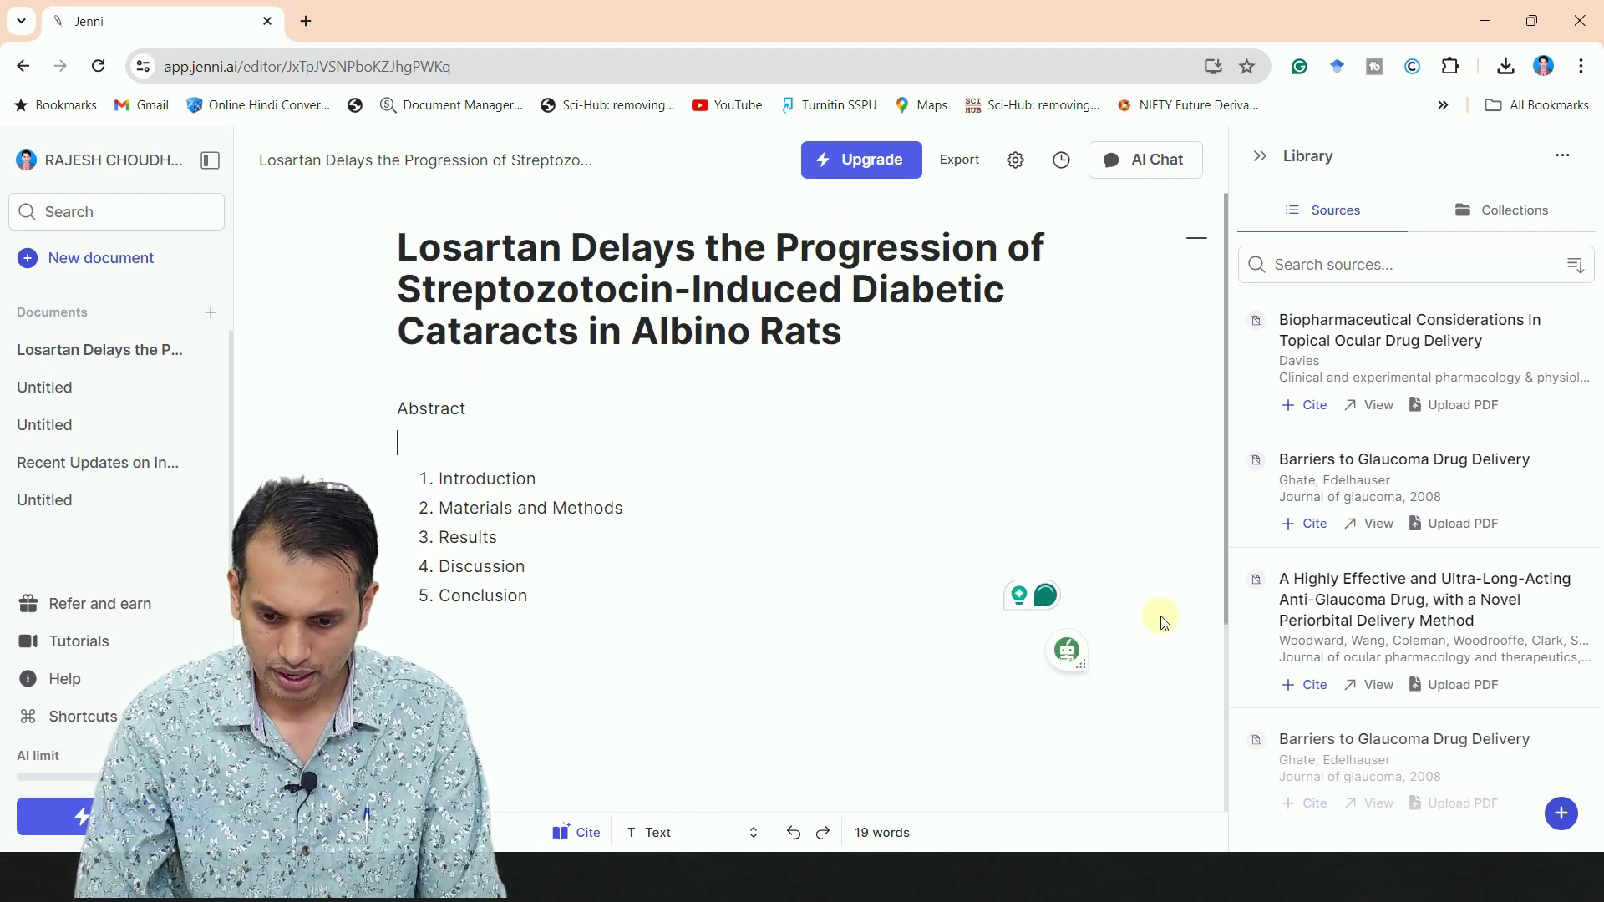
left_click(1161, 161)
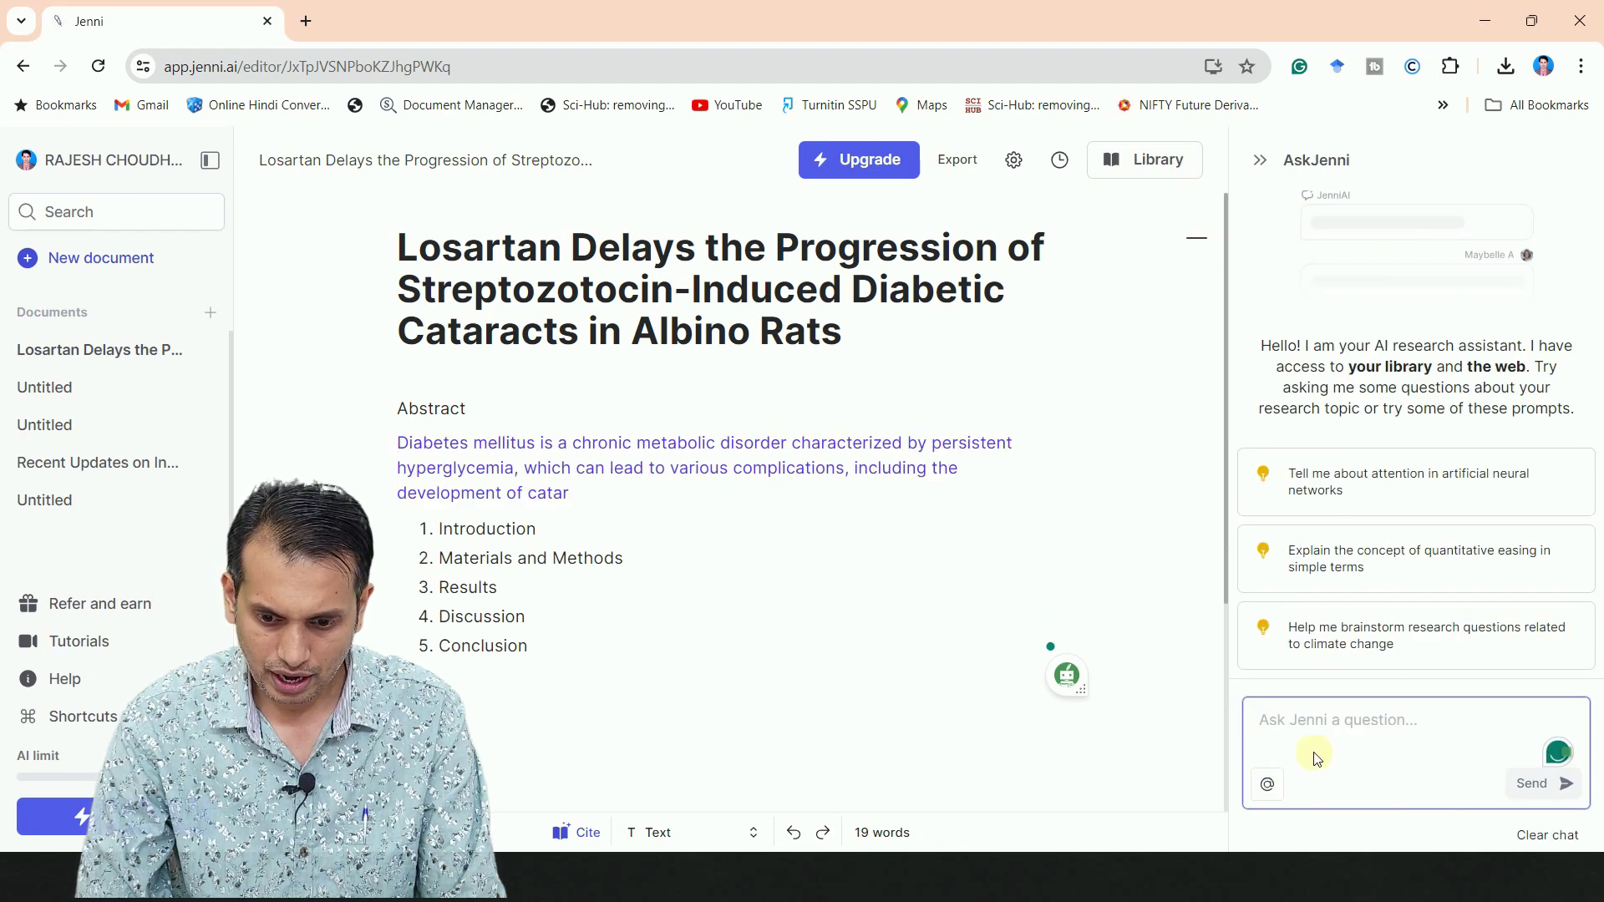
- Write the request "Write the abstract of this topics:" as a question for Jenni in the AI chat
left_click(1313, 724)
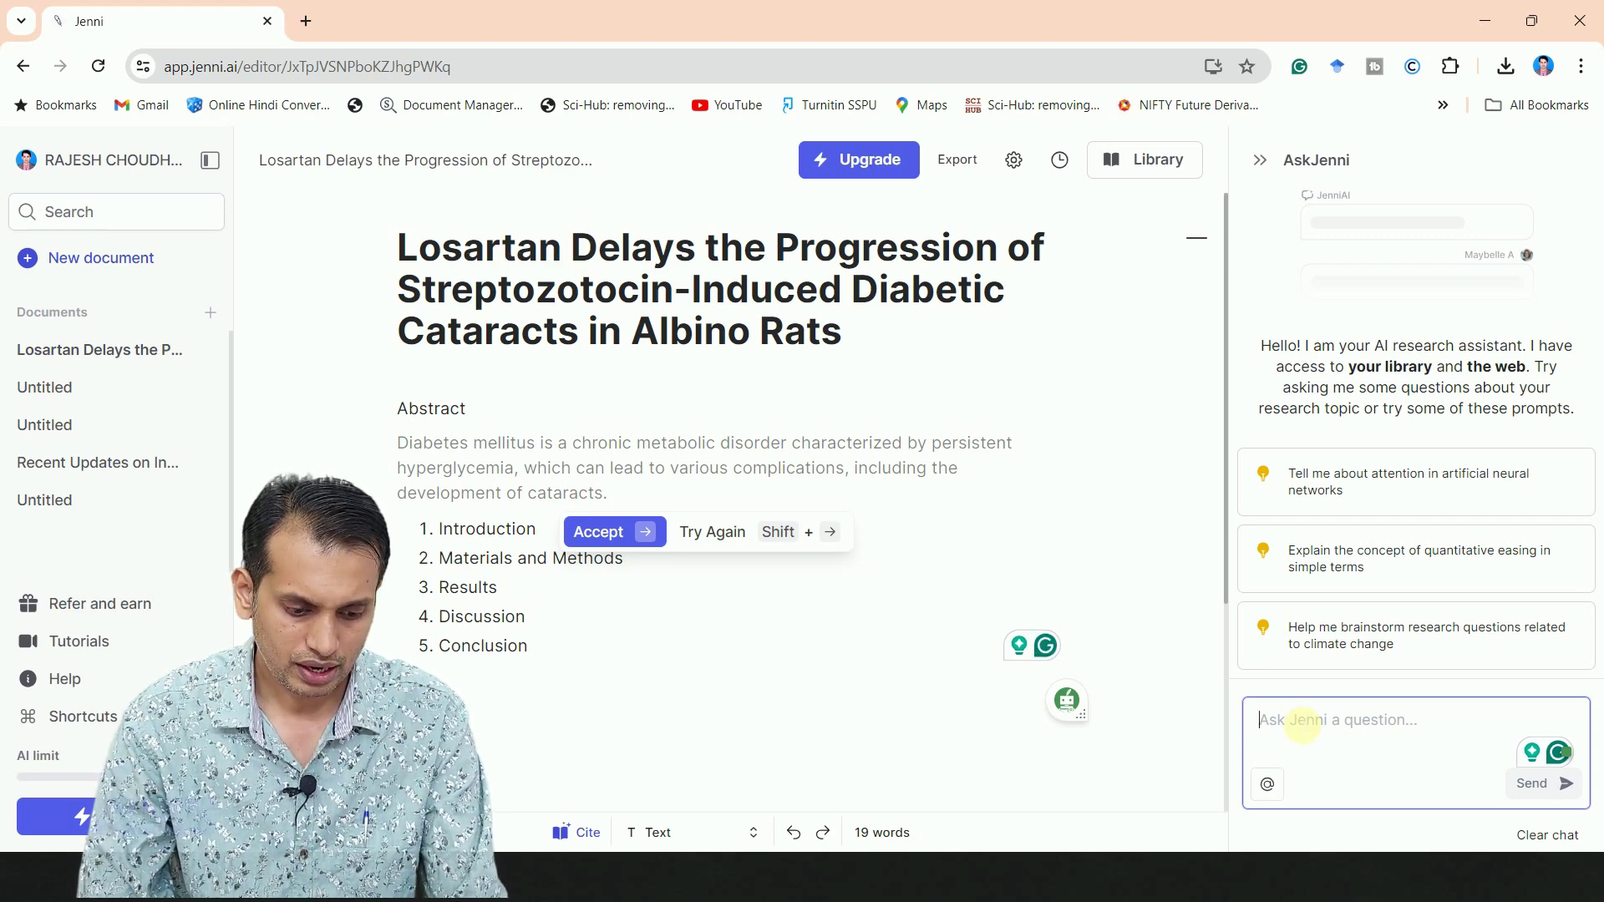
type("Writ")
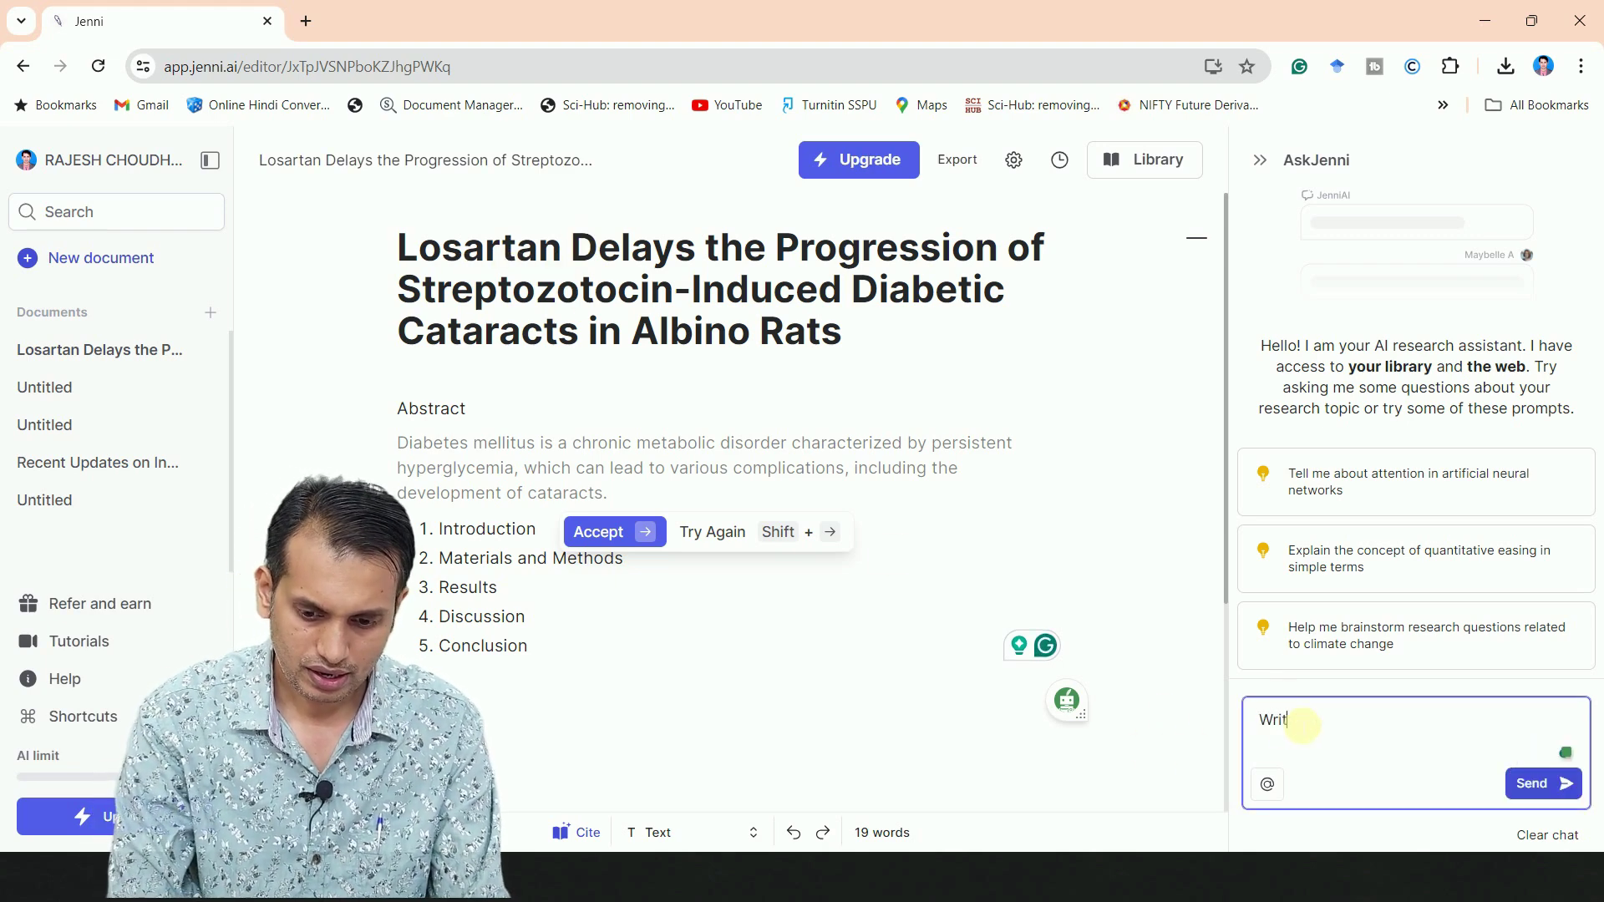
type("e the a")
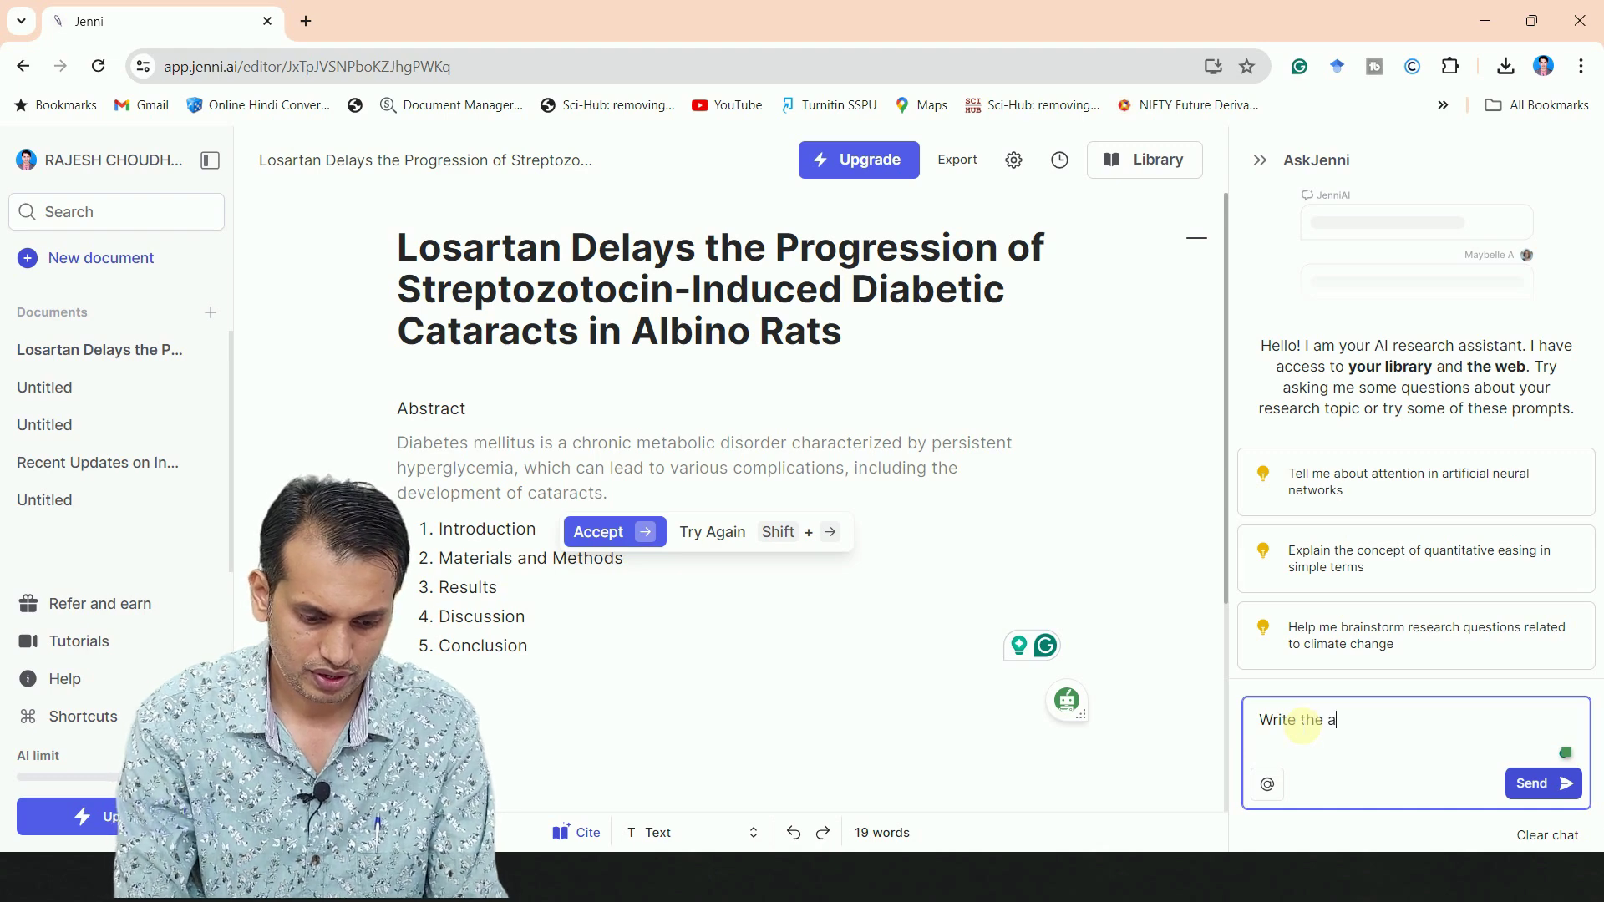
type("bstract")
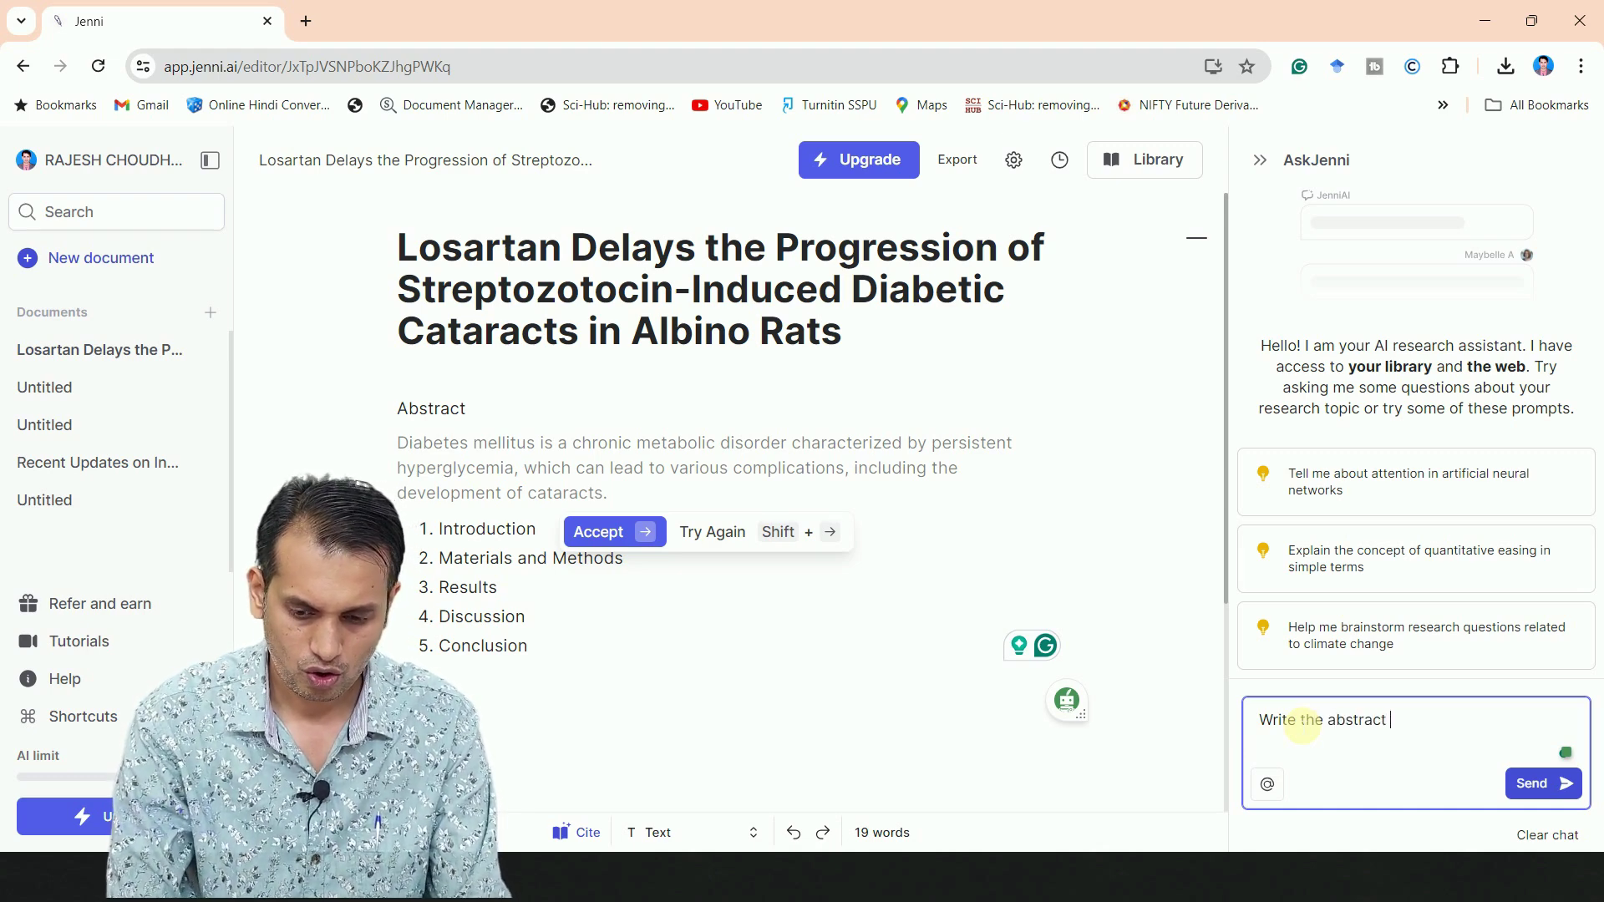
type(" of thi")
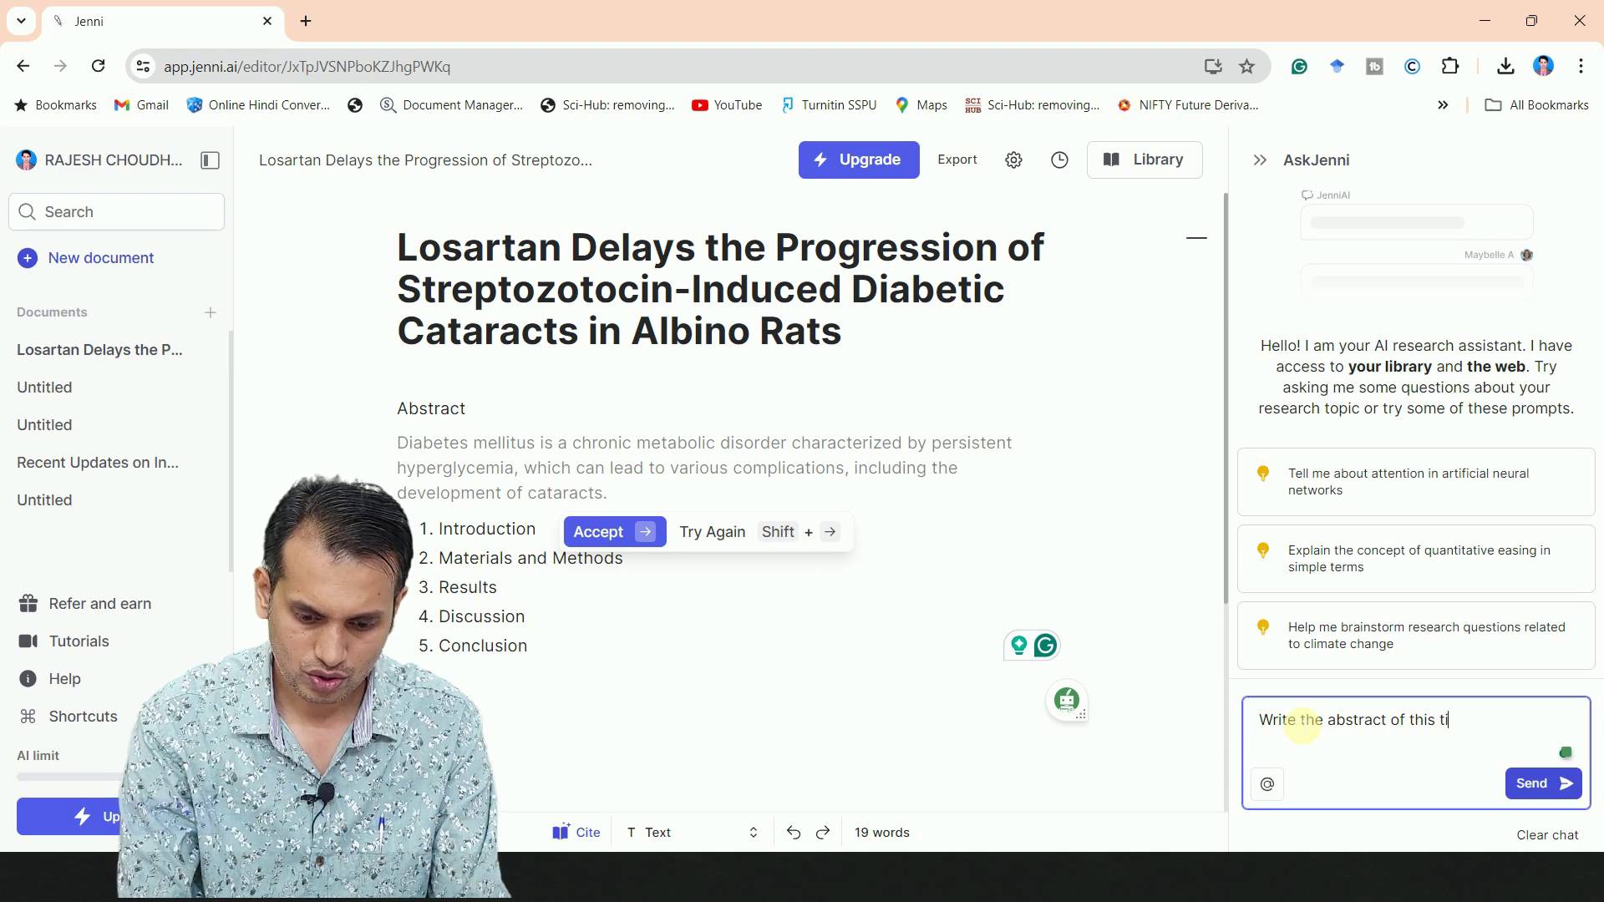
type("s topics")
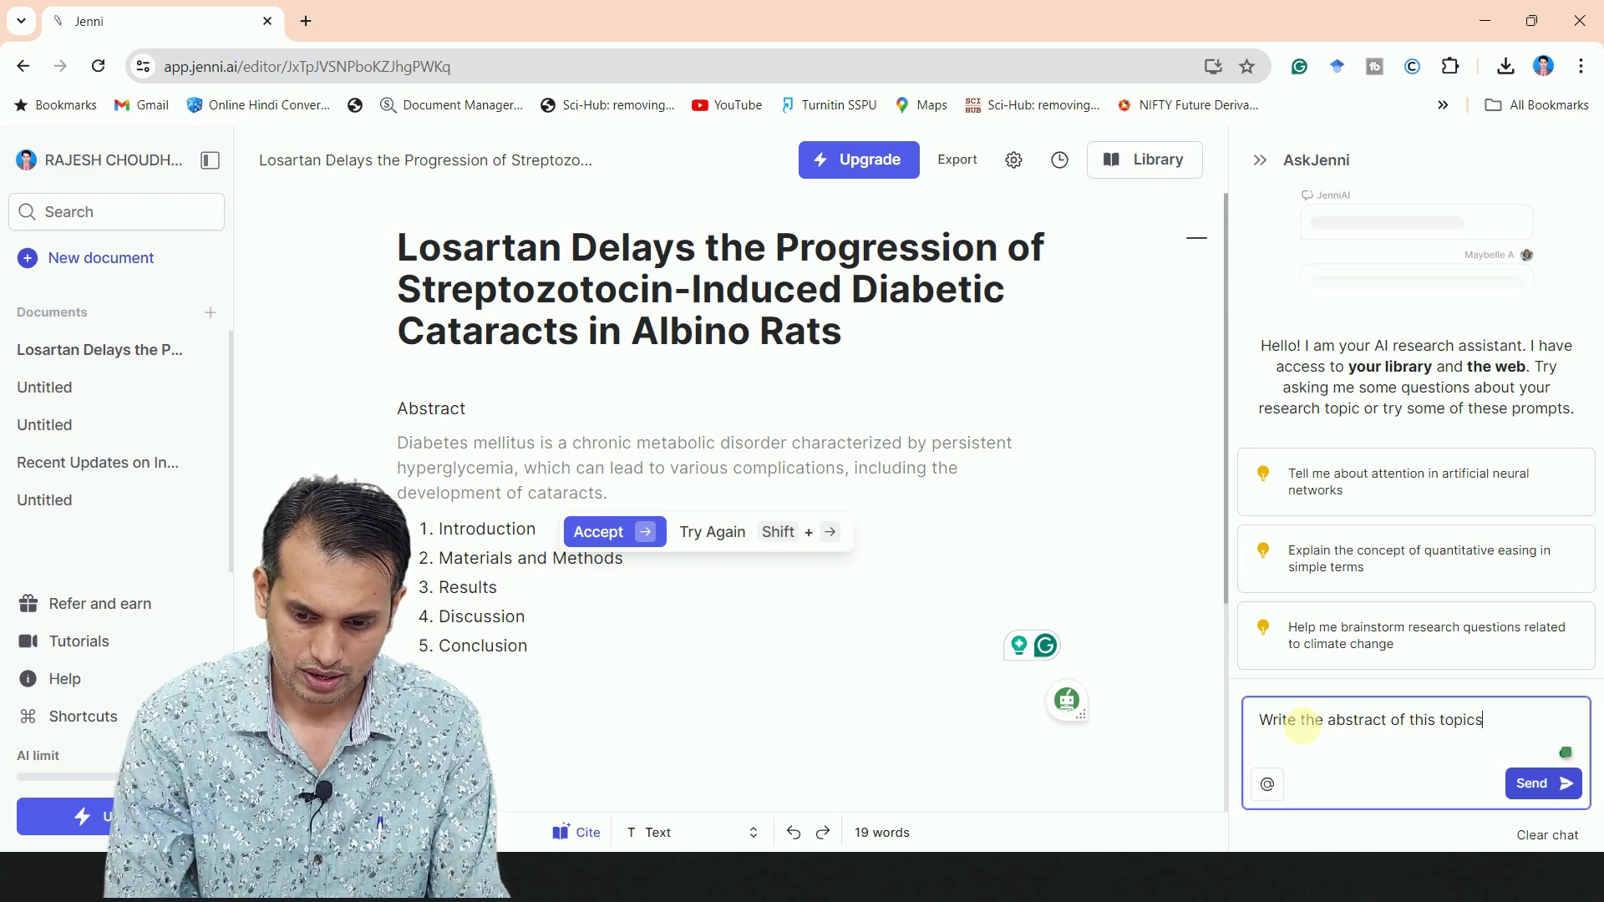
type(":")
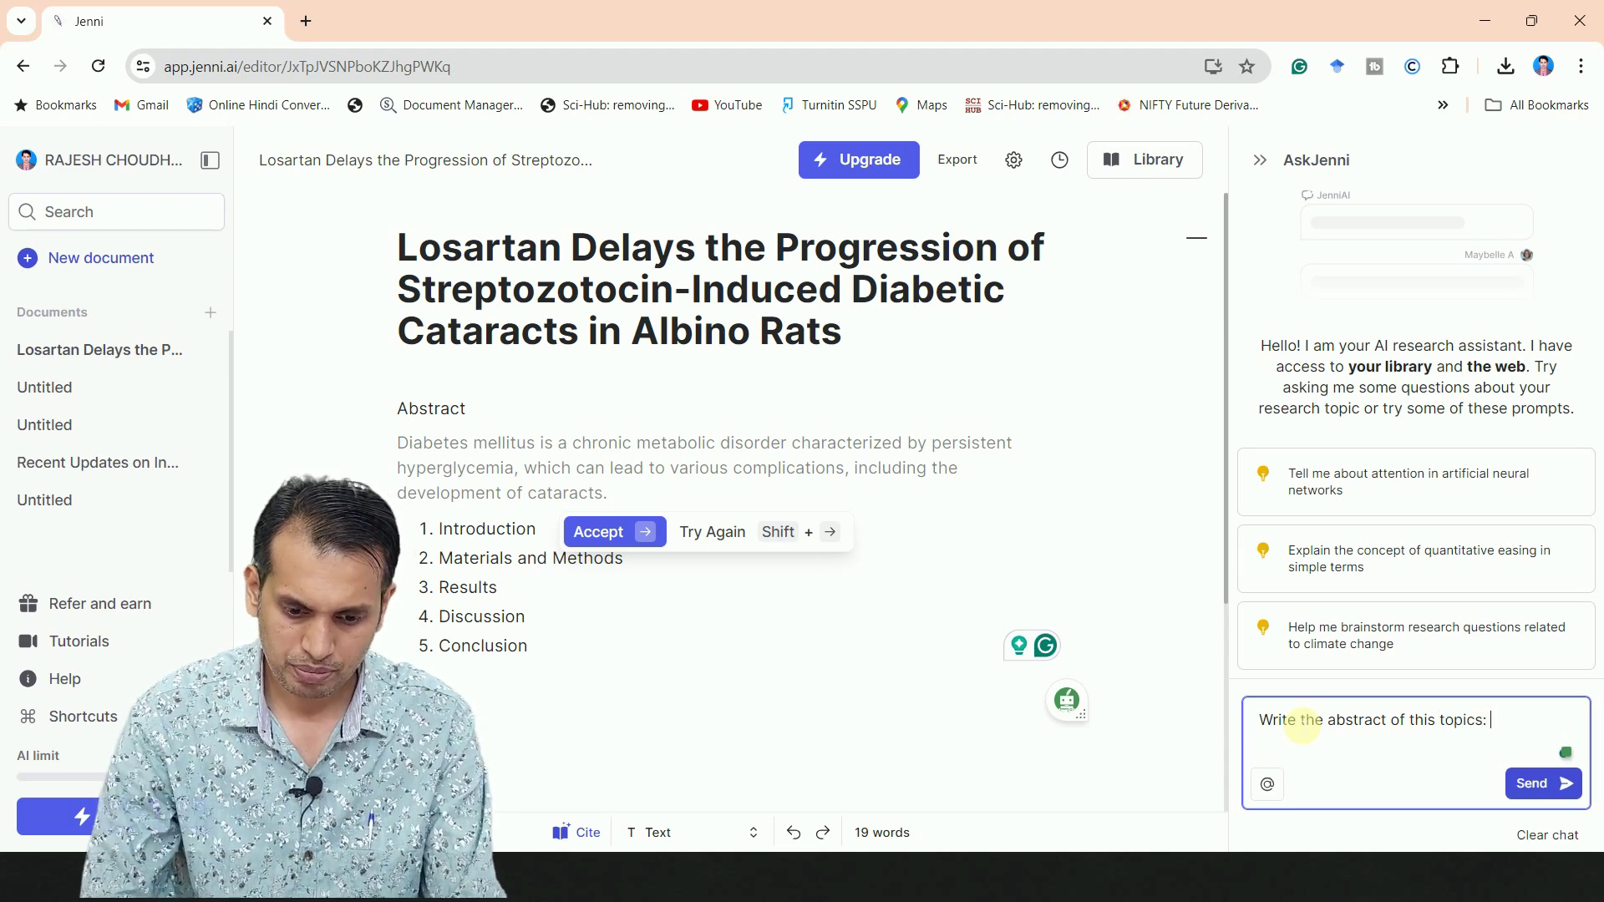
- Switch to the Word document, copy its abstract paragraph, and send it to Jenni in the AI chat
key("alt+Tab")
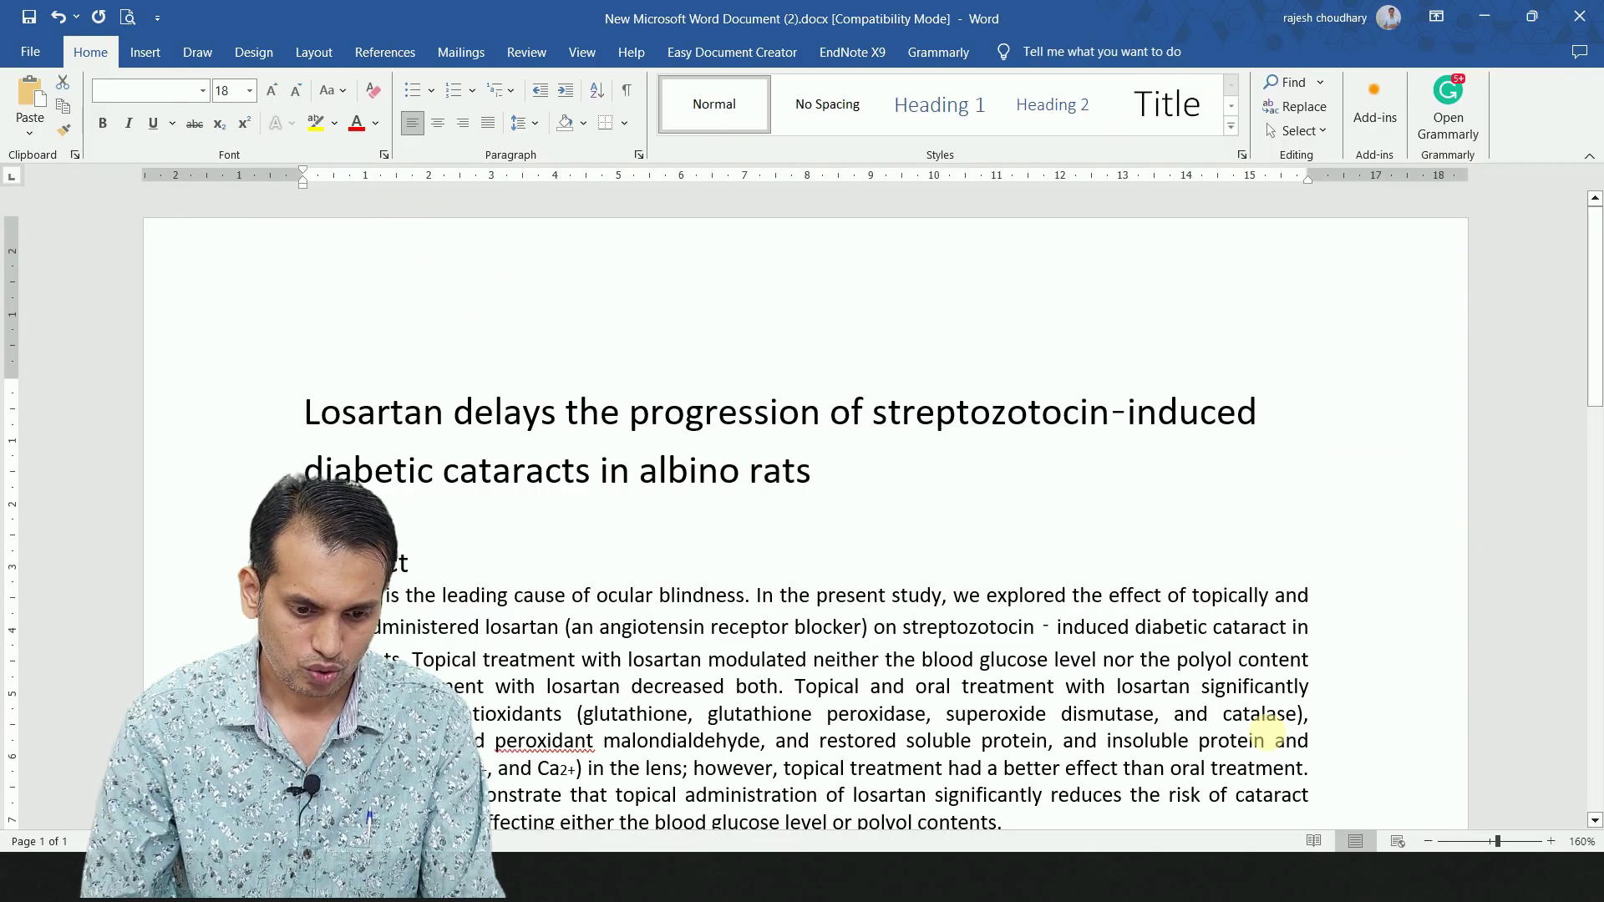
scroll(329, 478, "down", 2)
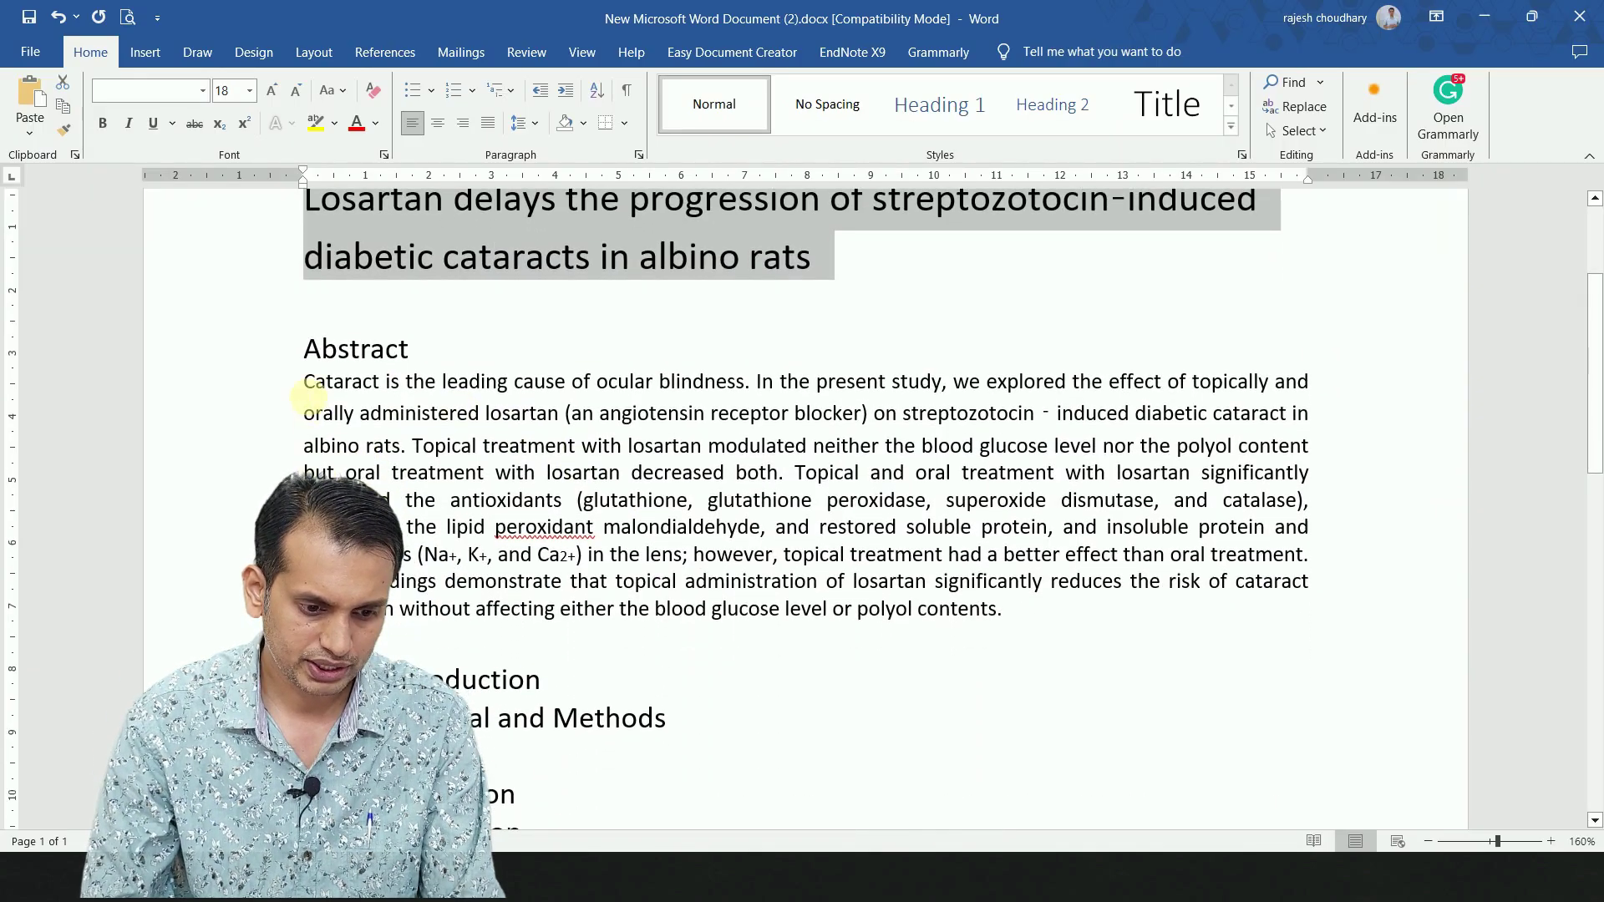
left_click_drag(302, 382, 1054, 603)
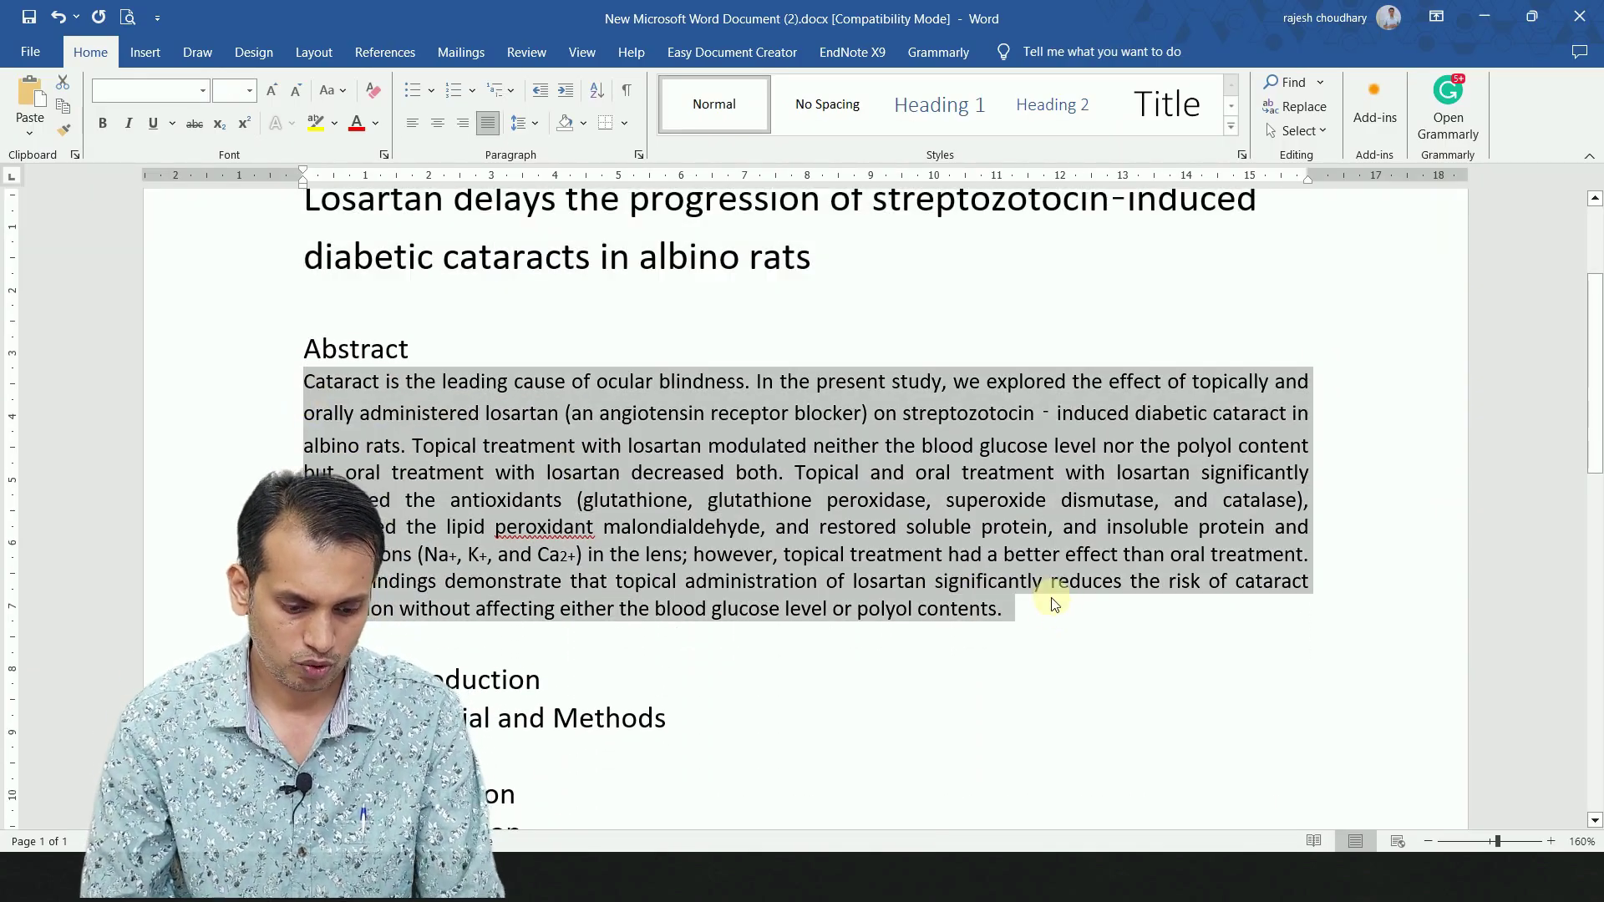
key("alt+Tab")
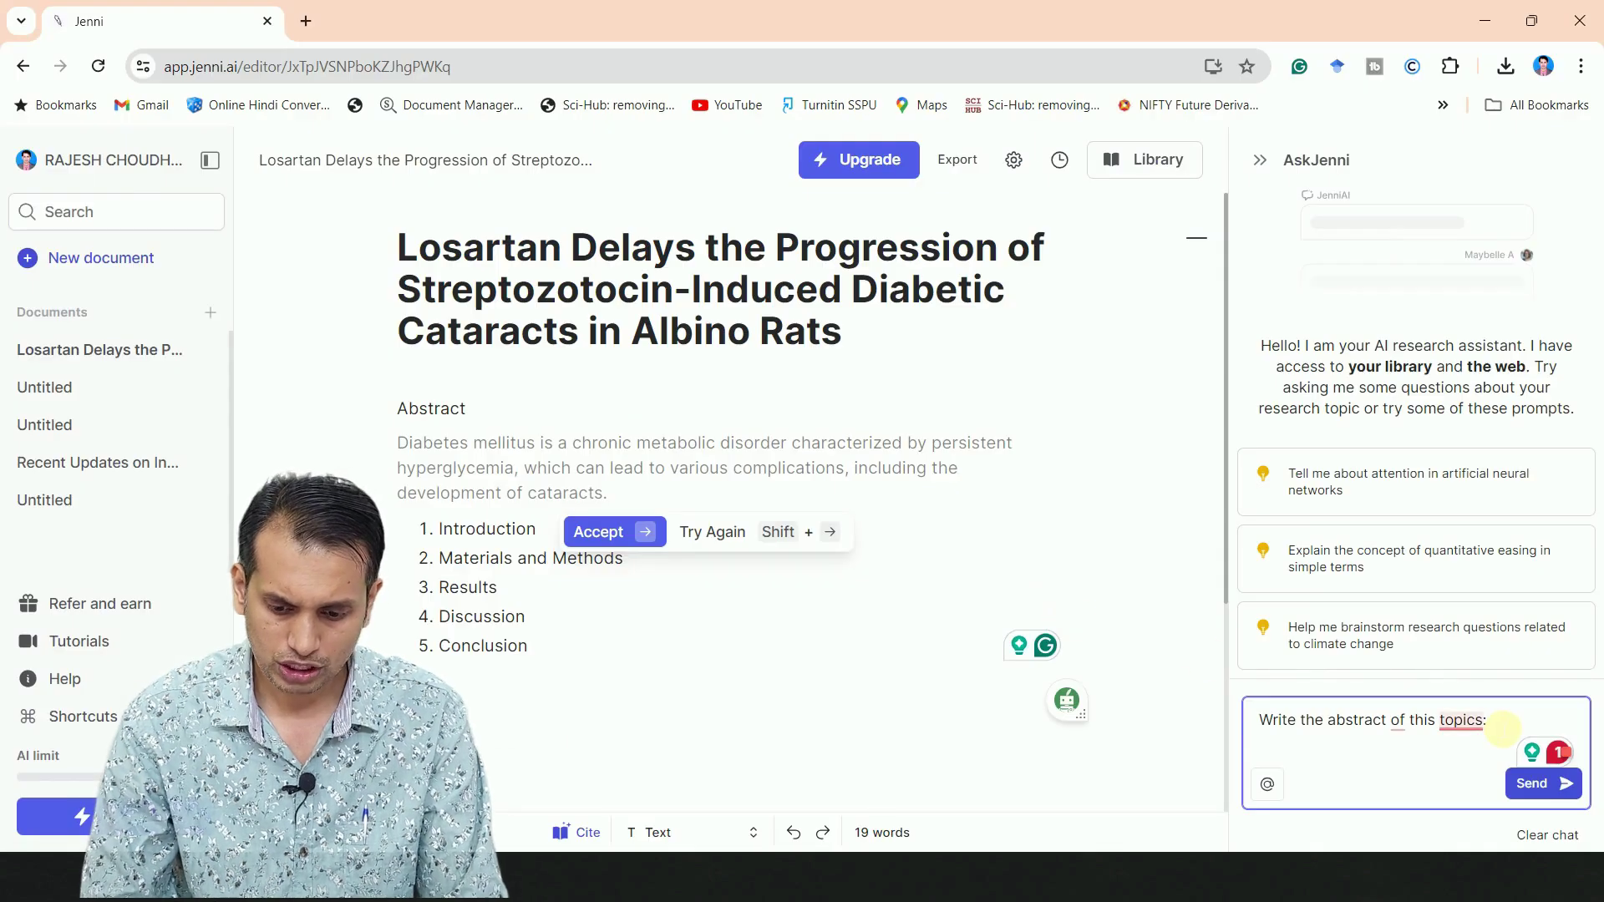
key("Return")
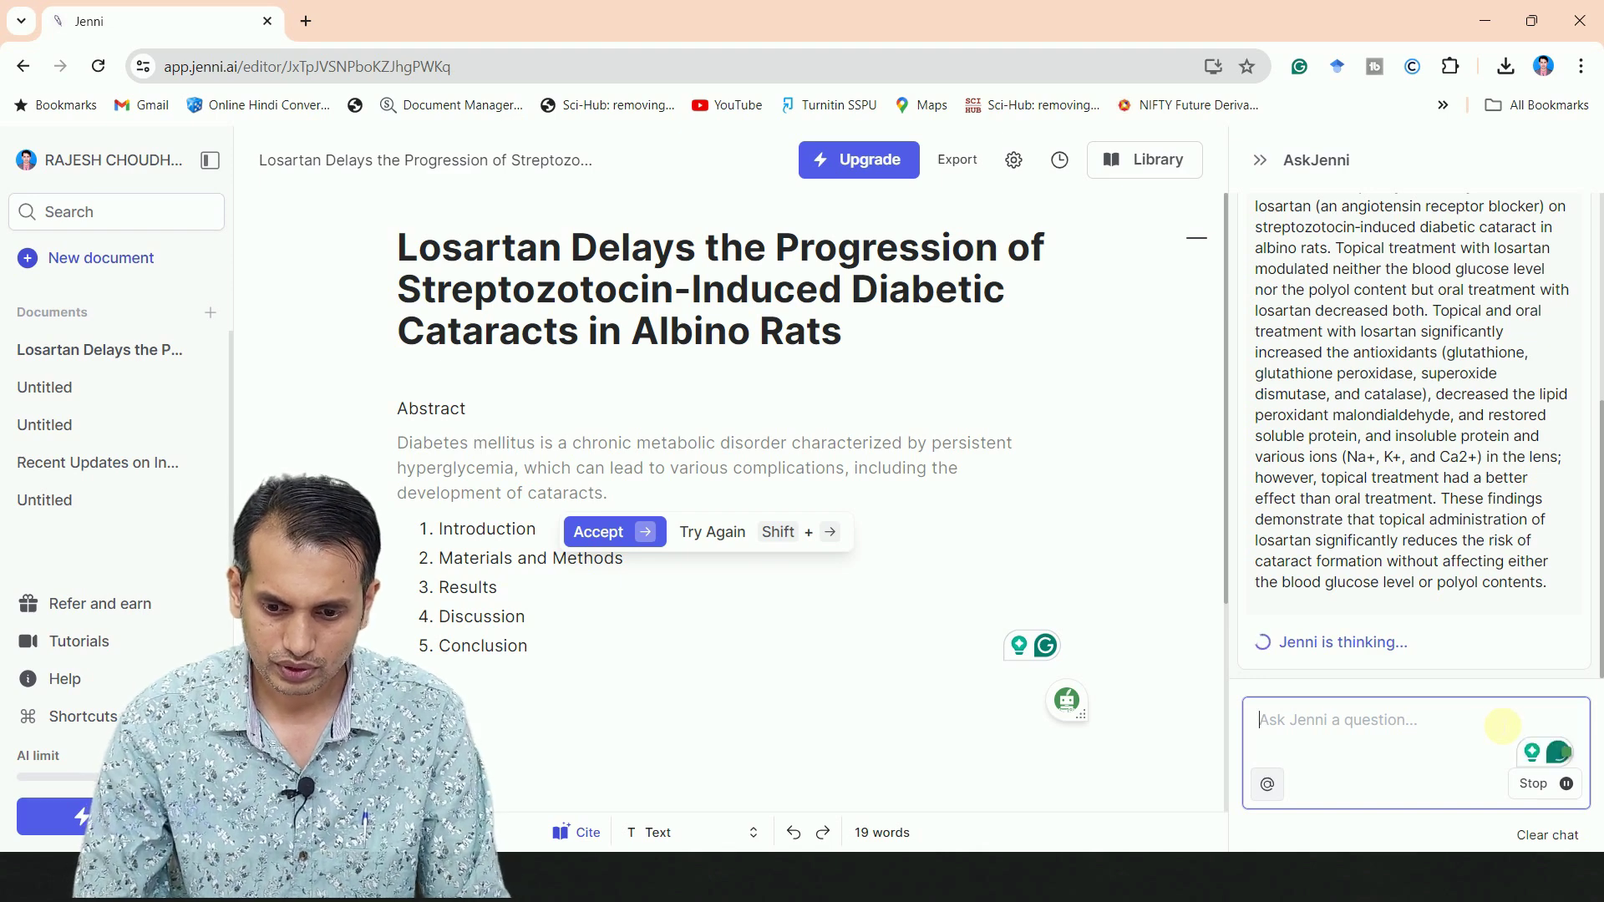
- Copy Jenni's rewritten abstract from the chat reply and paste it below the Abstract heading in the document
scroll(1467, 605, "up", 5)
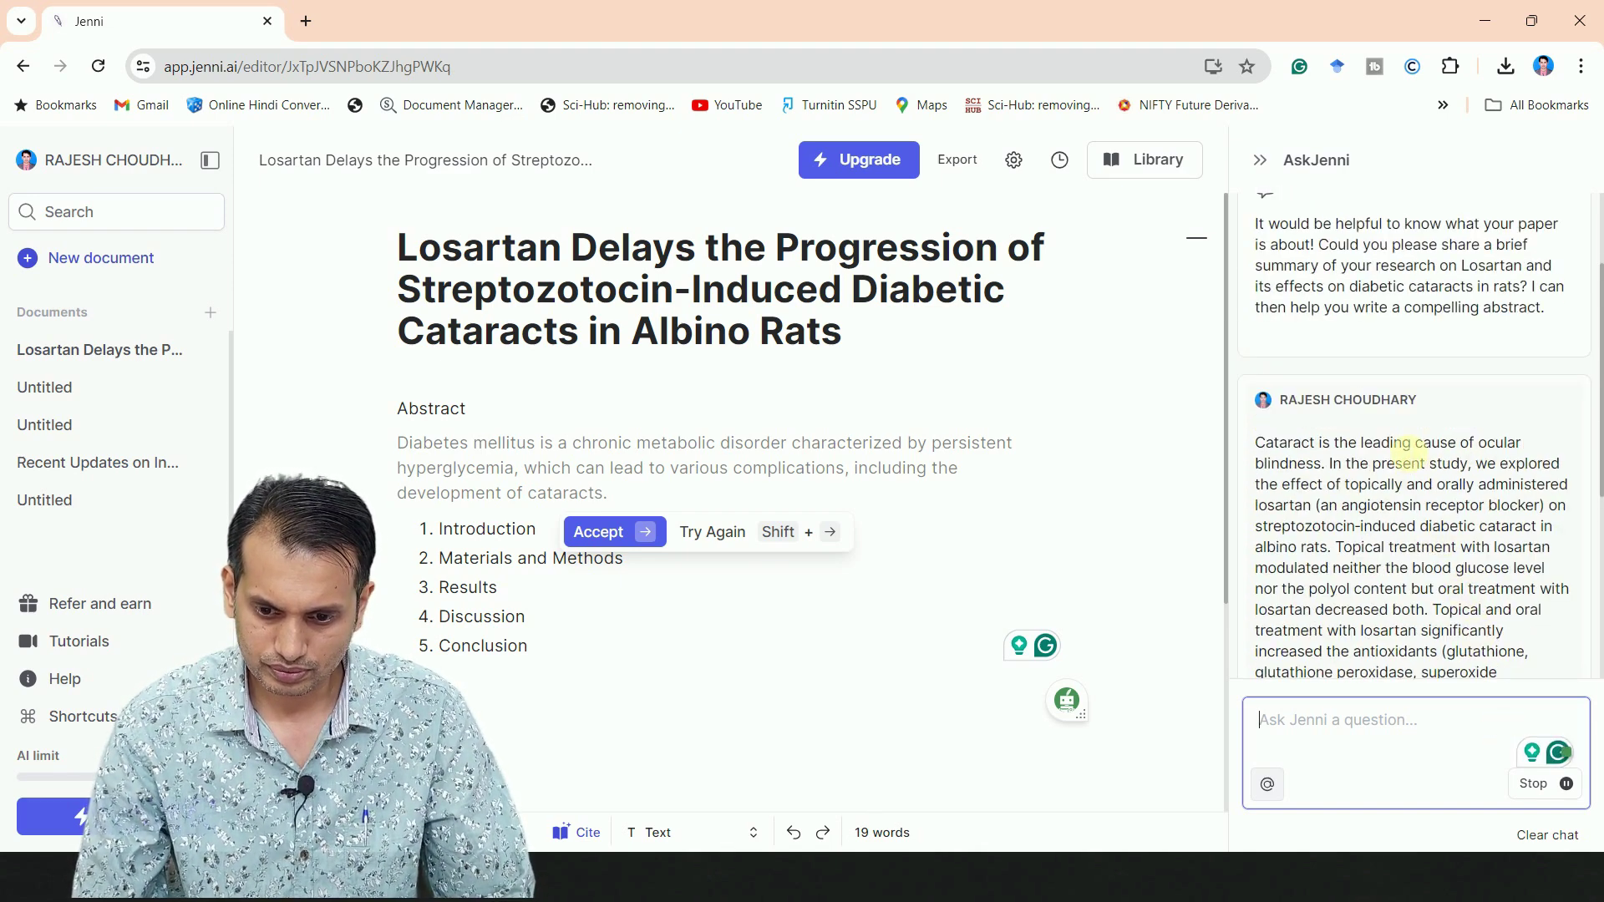
scroll(1412, 418, "up", 2)
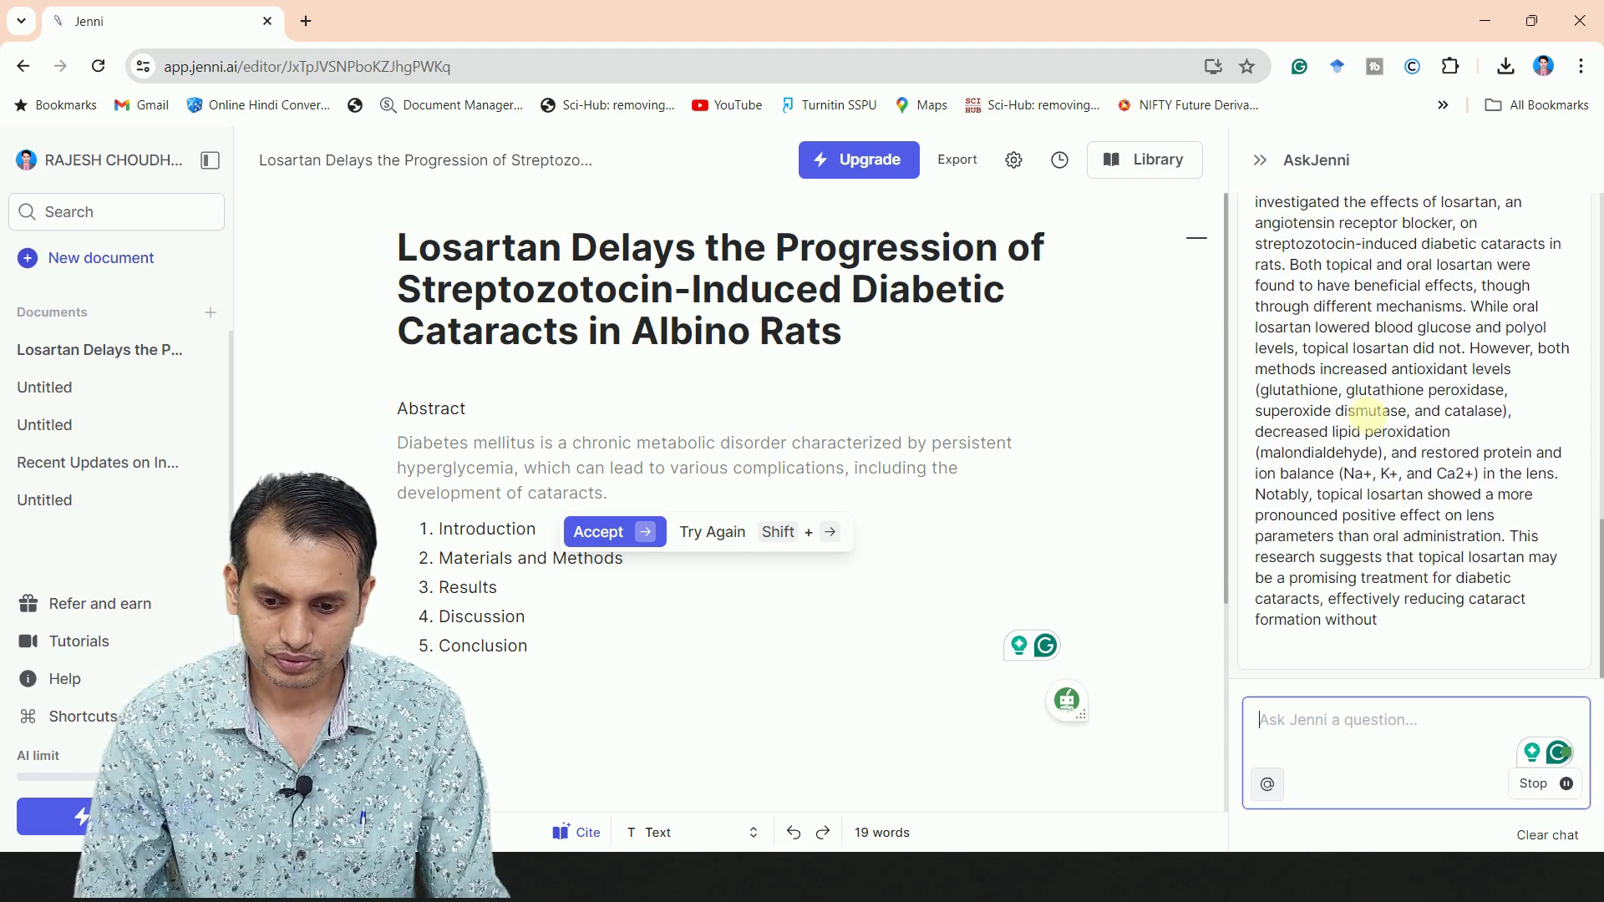
scroll(1391, 472, "up", 3)
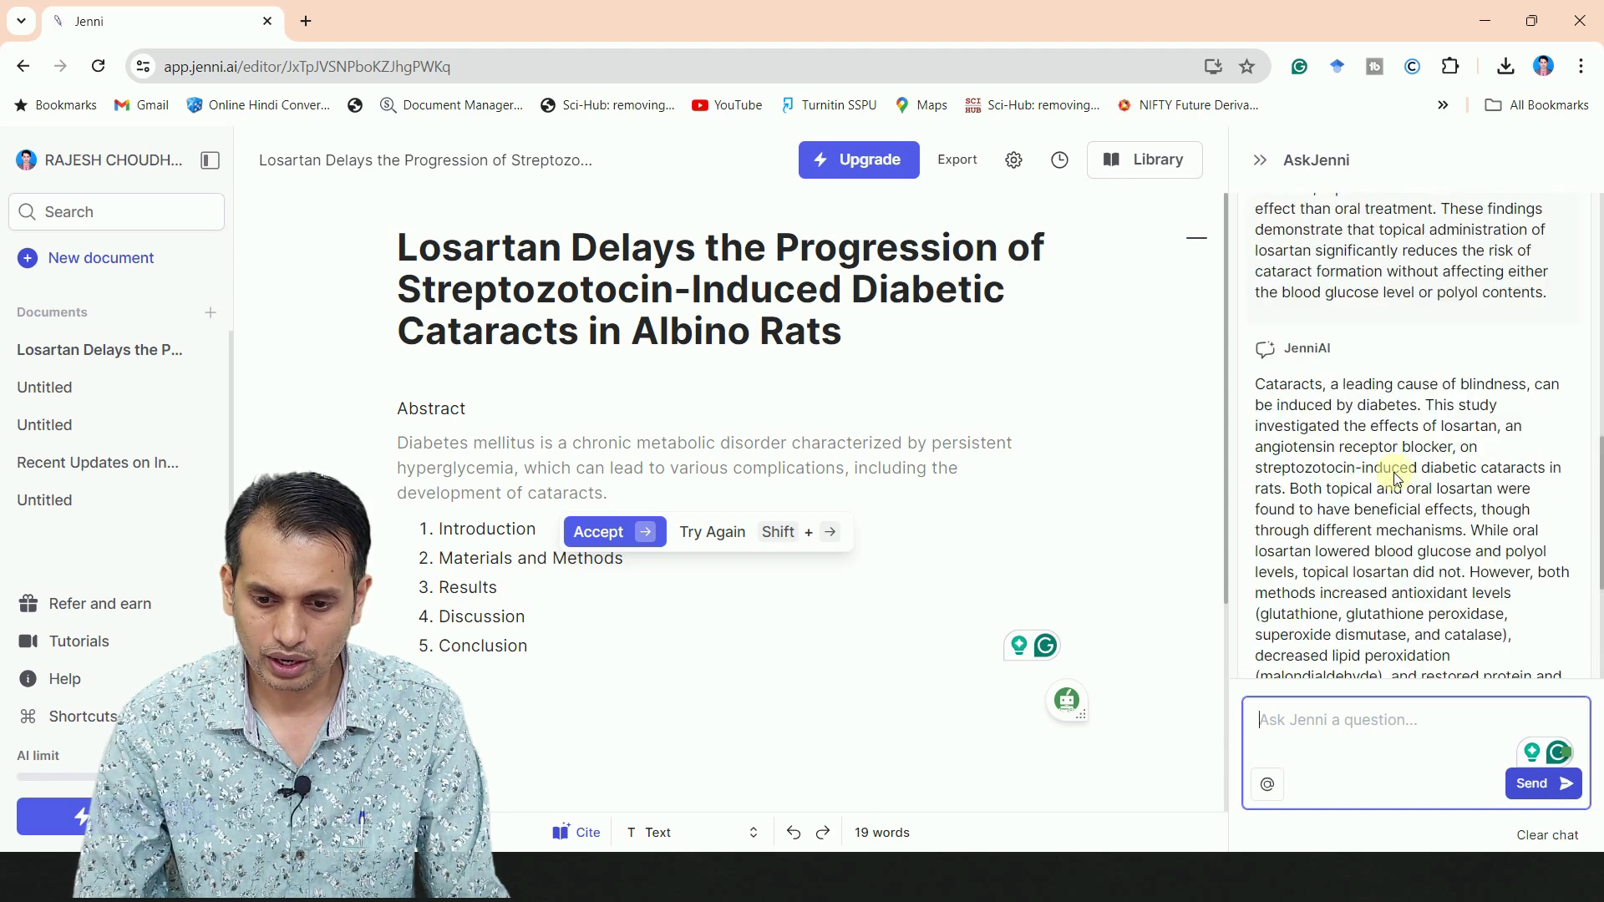
left_click_drag(1257, 383, 1374, 591)
key("ctrl+c")
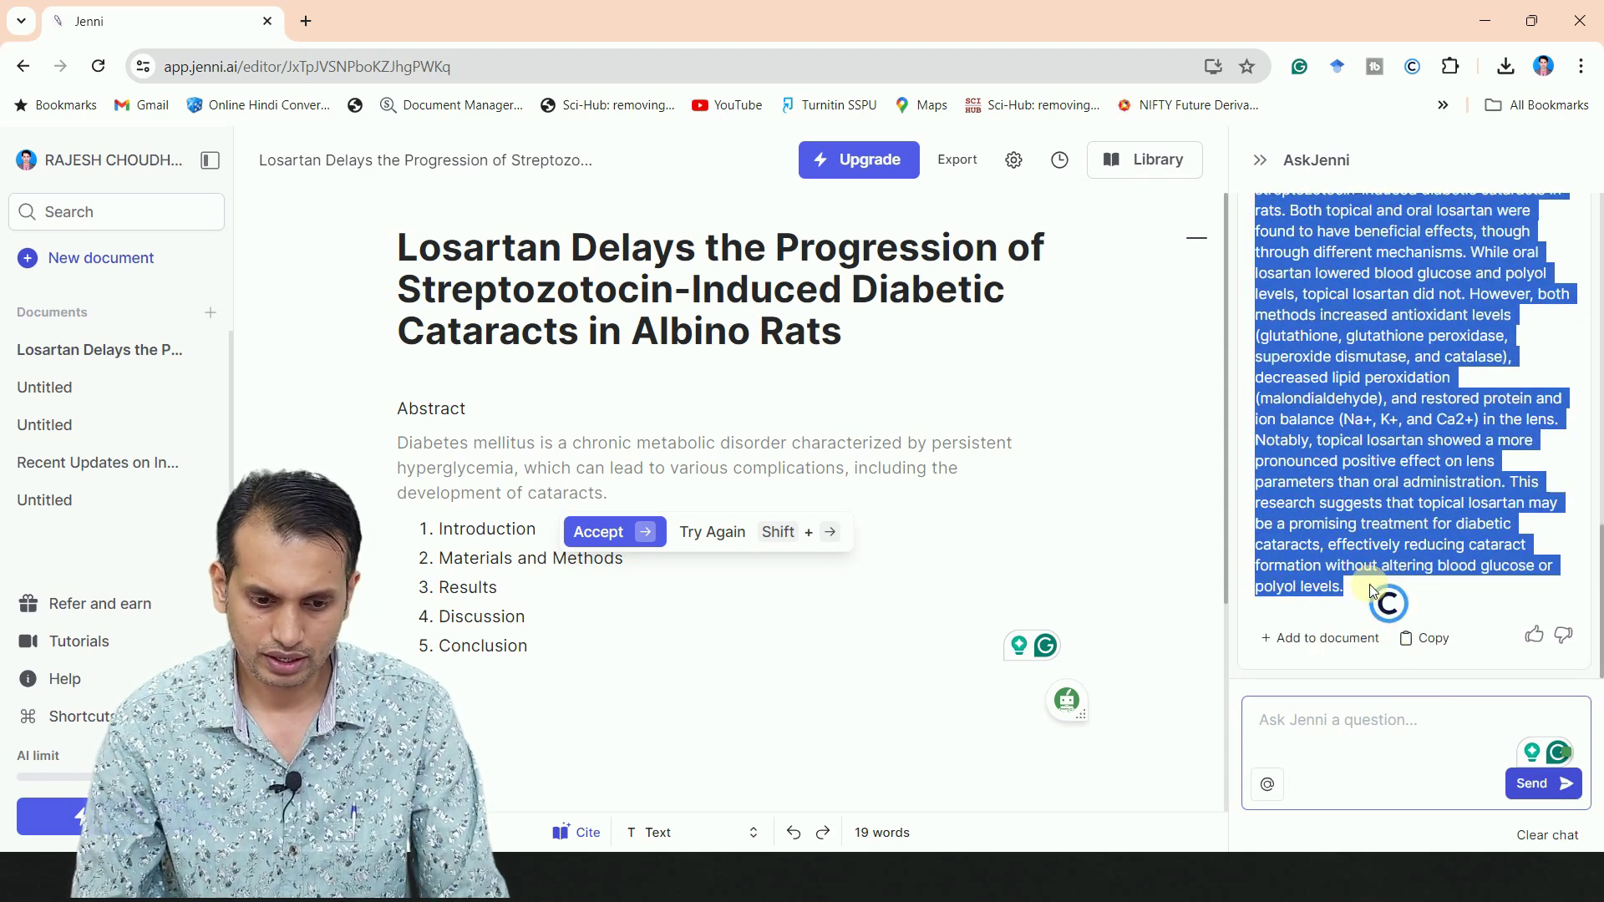
left_click(451, 445)
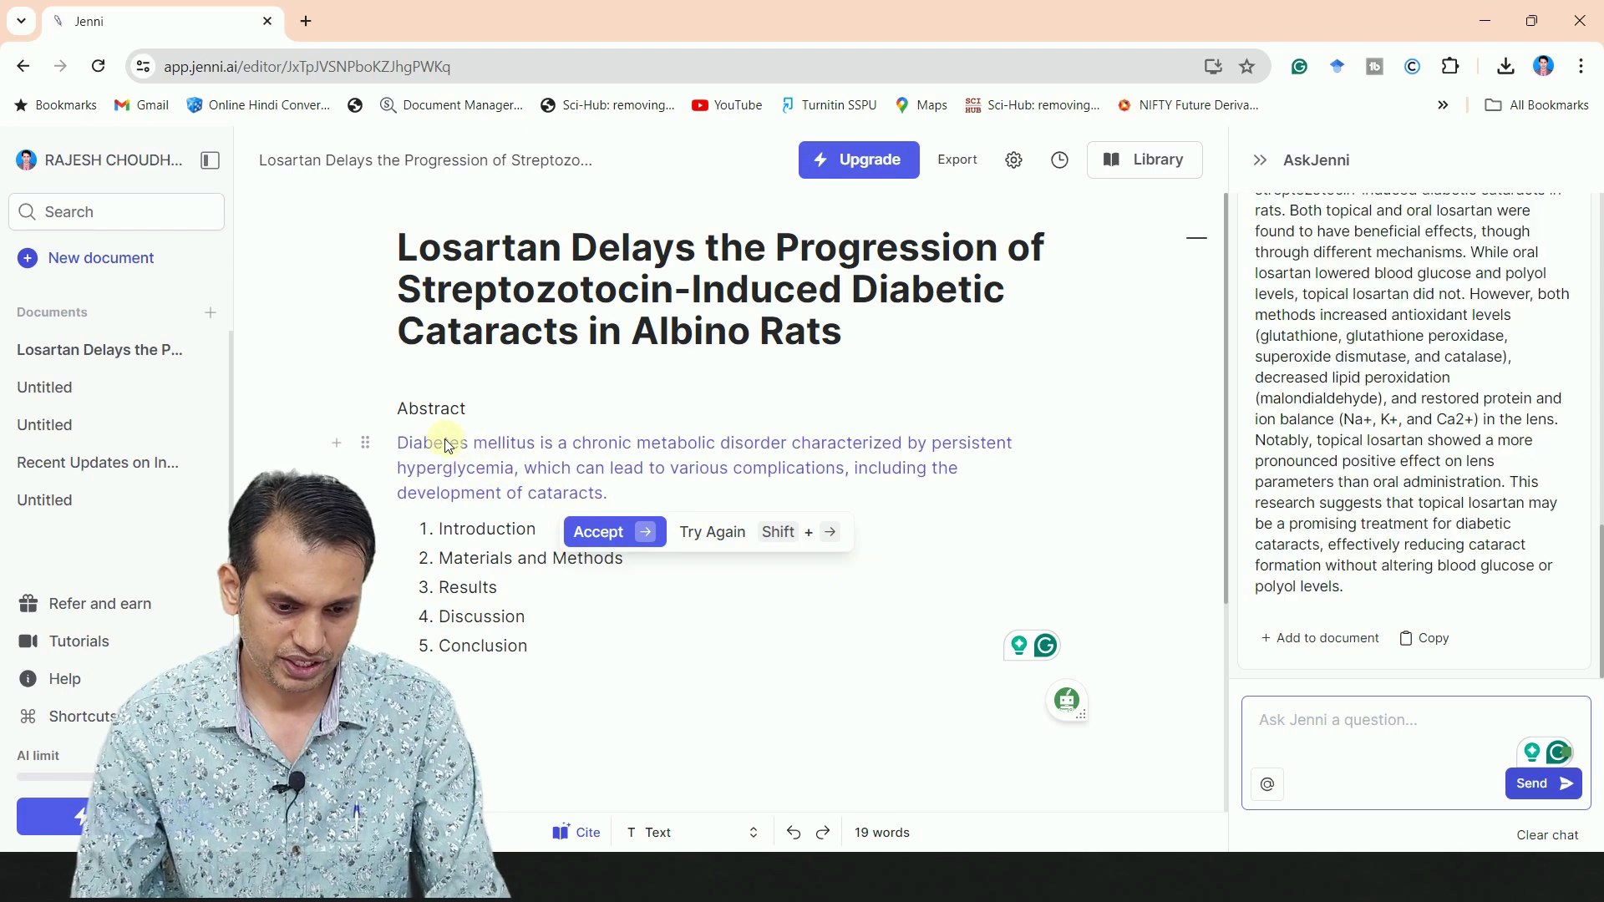
key("ctrl+v")
- Enlarge the page to 110% and accept the suggested line break after the pasted abstract
scroll(556, 437, "down", 3)
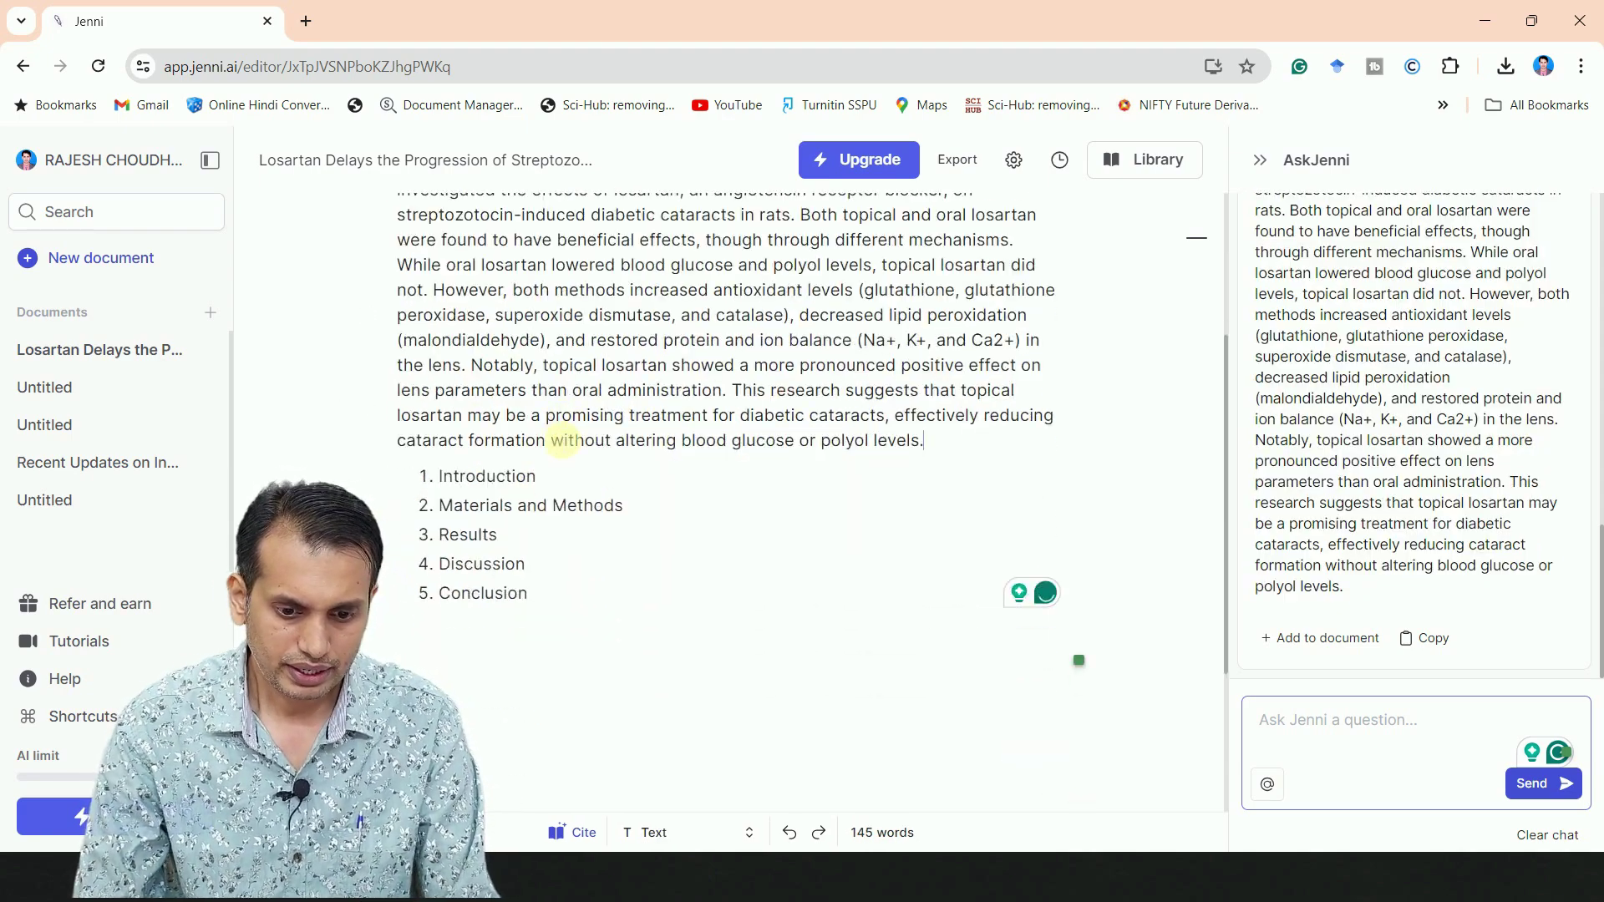
scroll(563, 440, "up", 3)
scroll(555, 437, "down", 1)
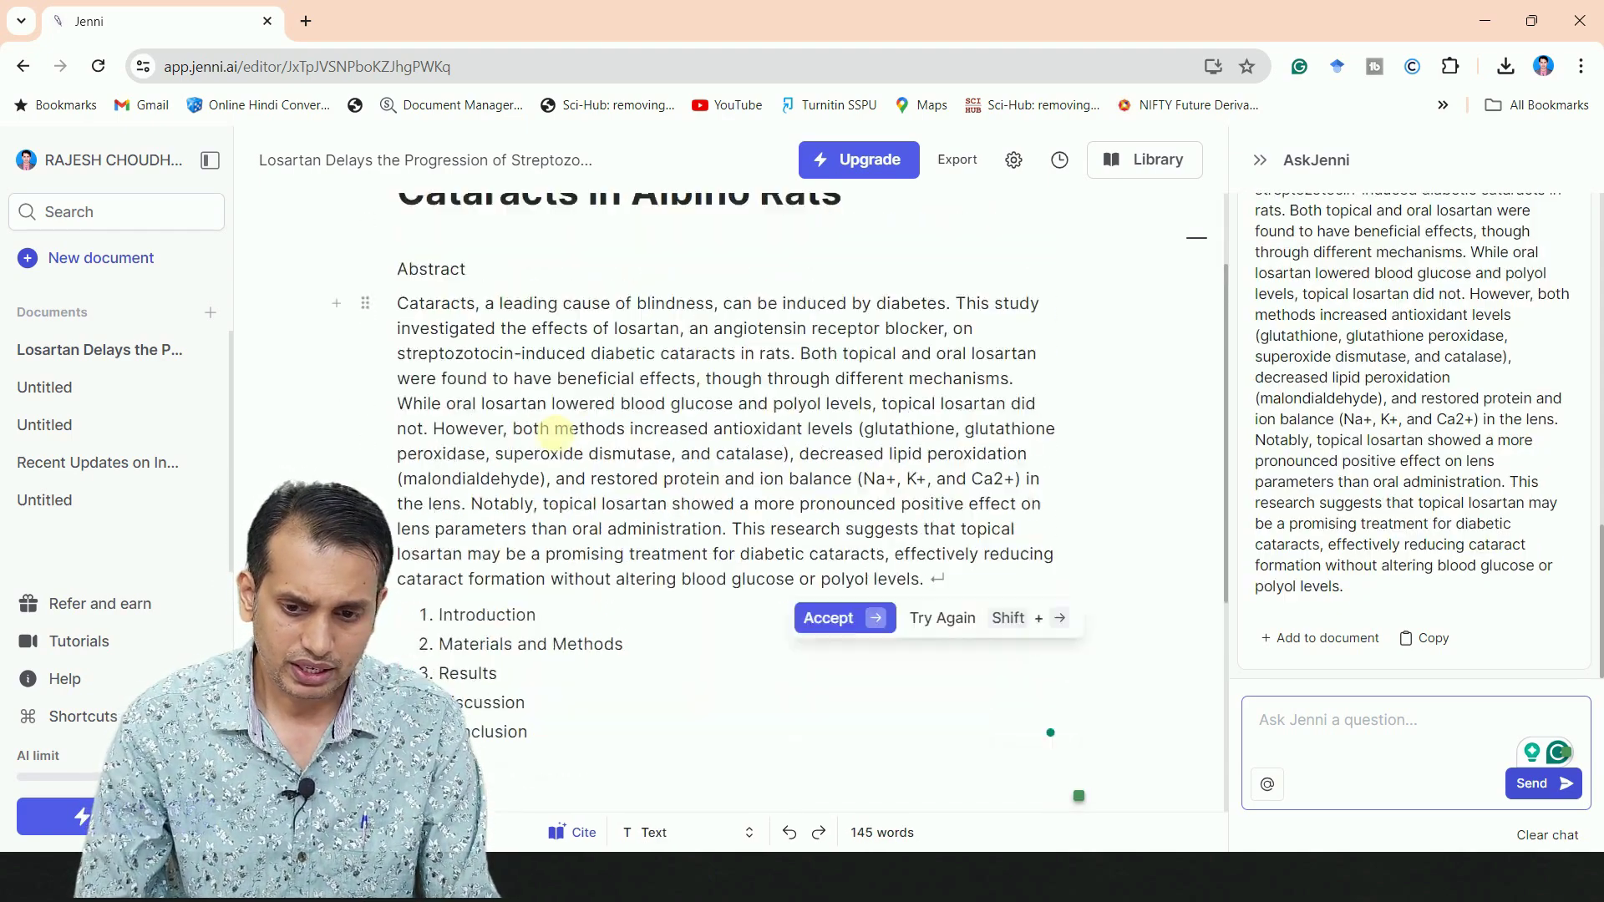
scroll(555, 432, "down", 2)
key("ctrl+plus")
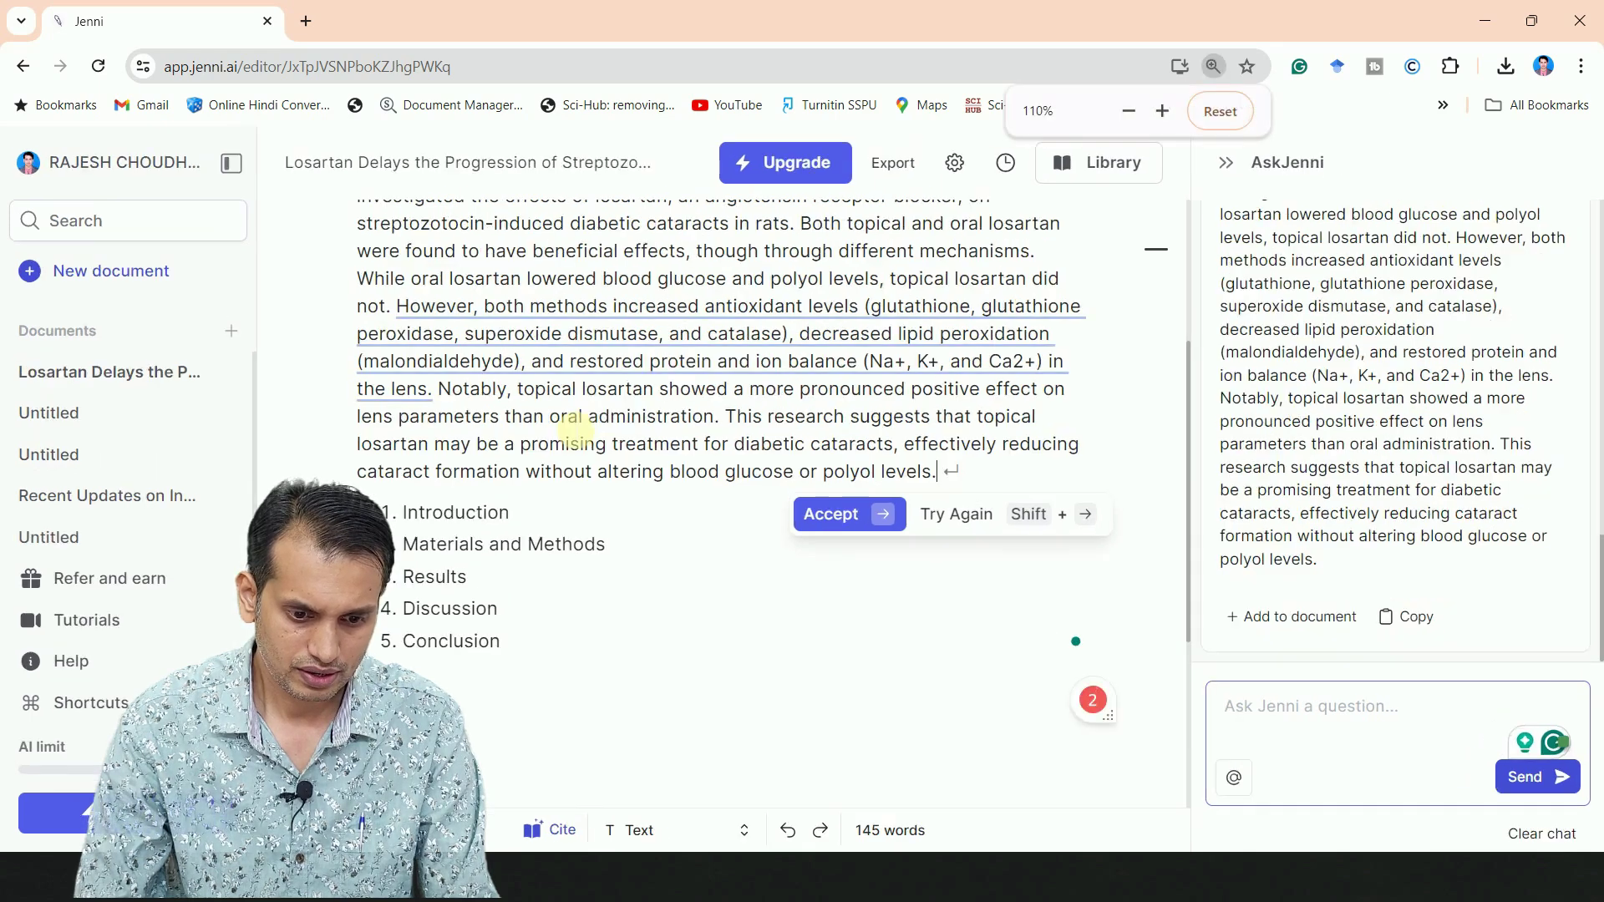
scroll(572, 431, "up", 2)
scroll(568, 428, "down", 2)
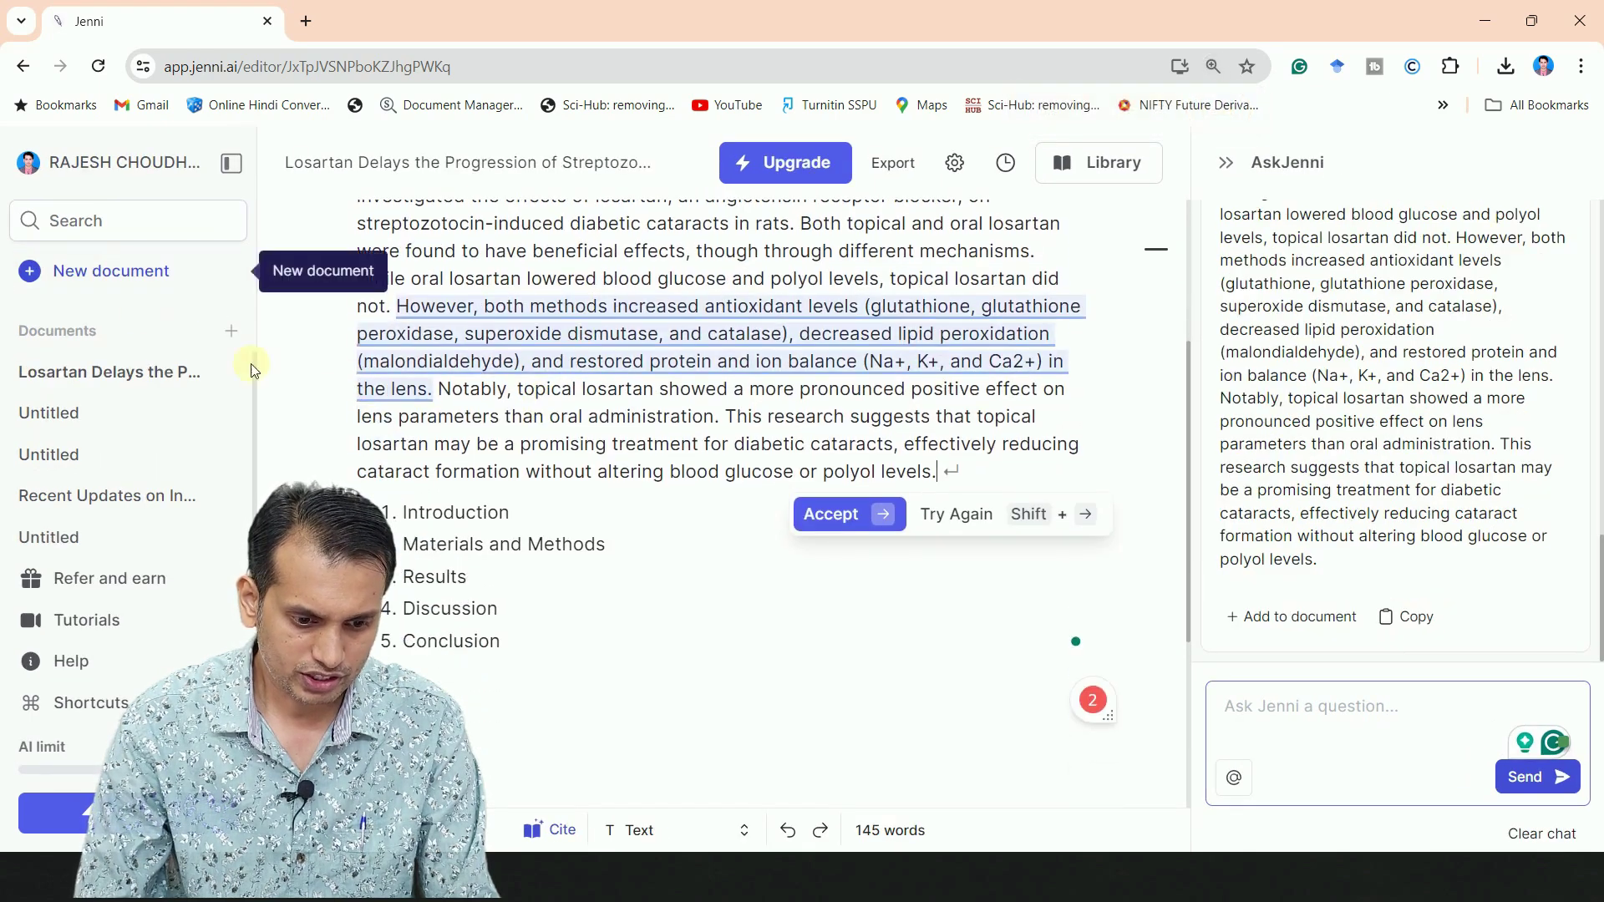
left_click(822, 515)
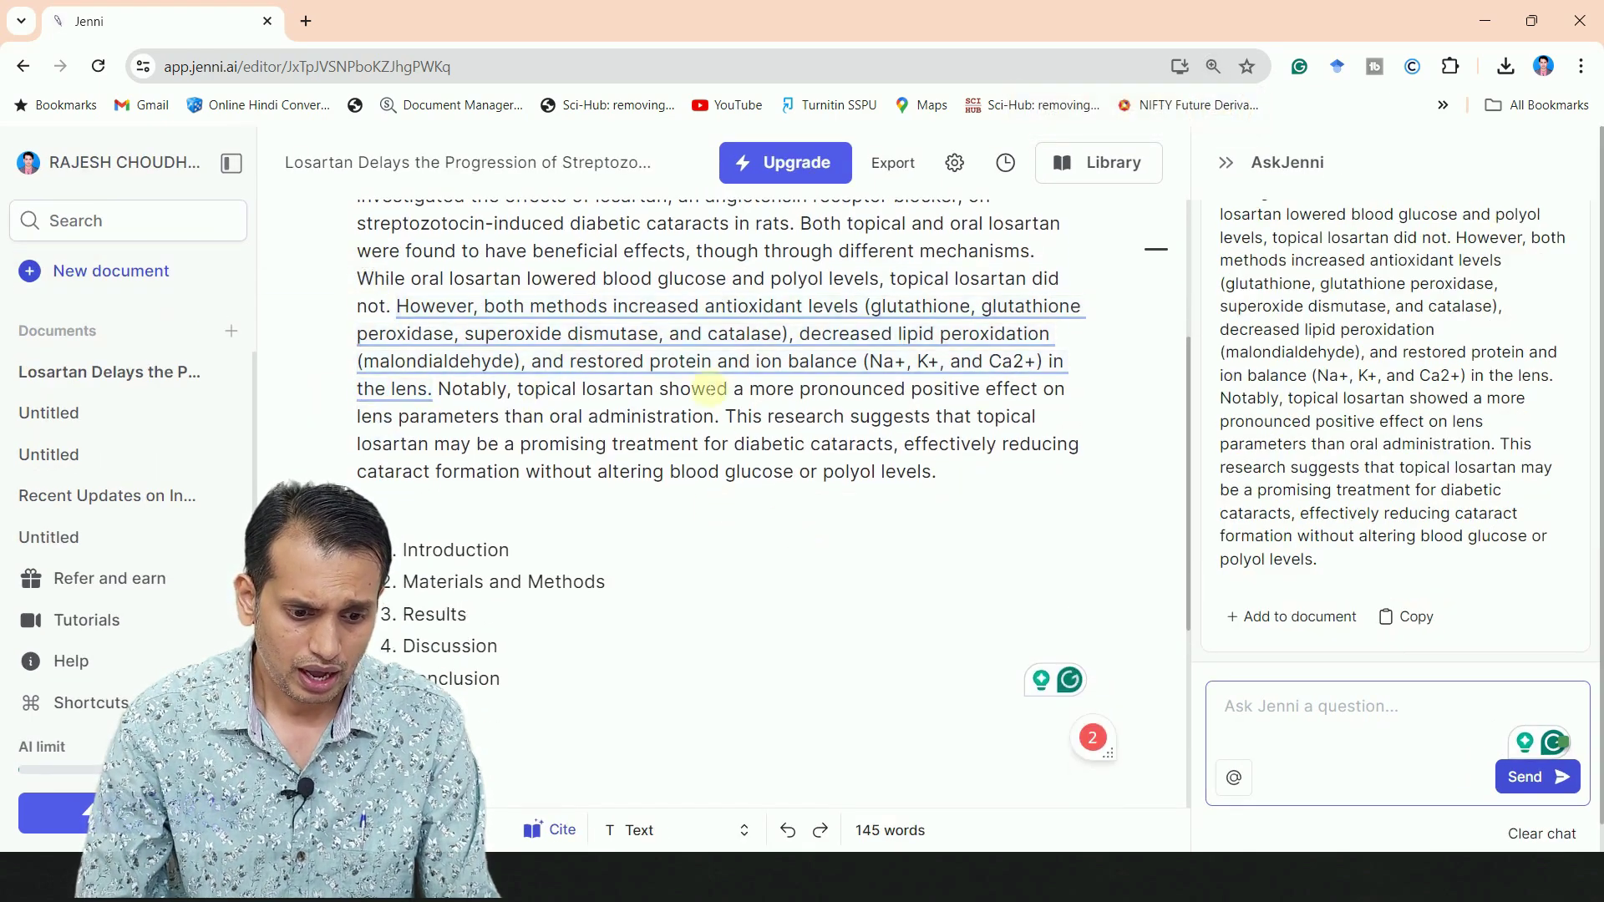
- Start a blank line under Introduction and accept Jenni's suggested sentence about diabetes mellitus and cataracts
left_click(532, 558)
key("Return")
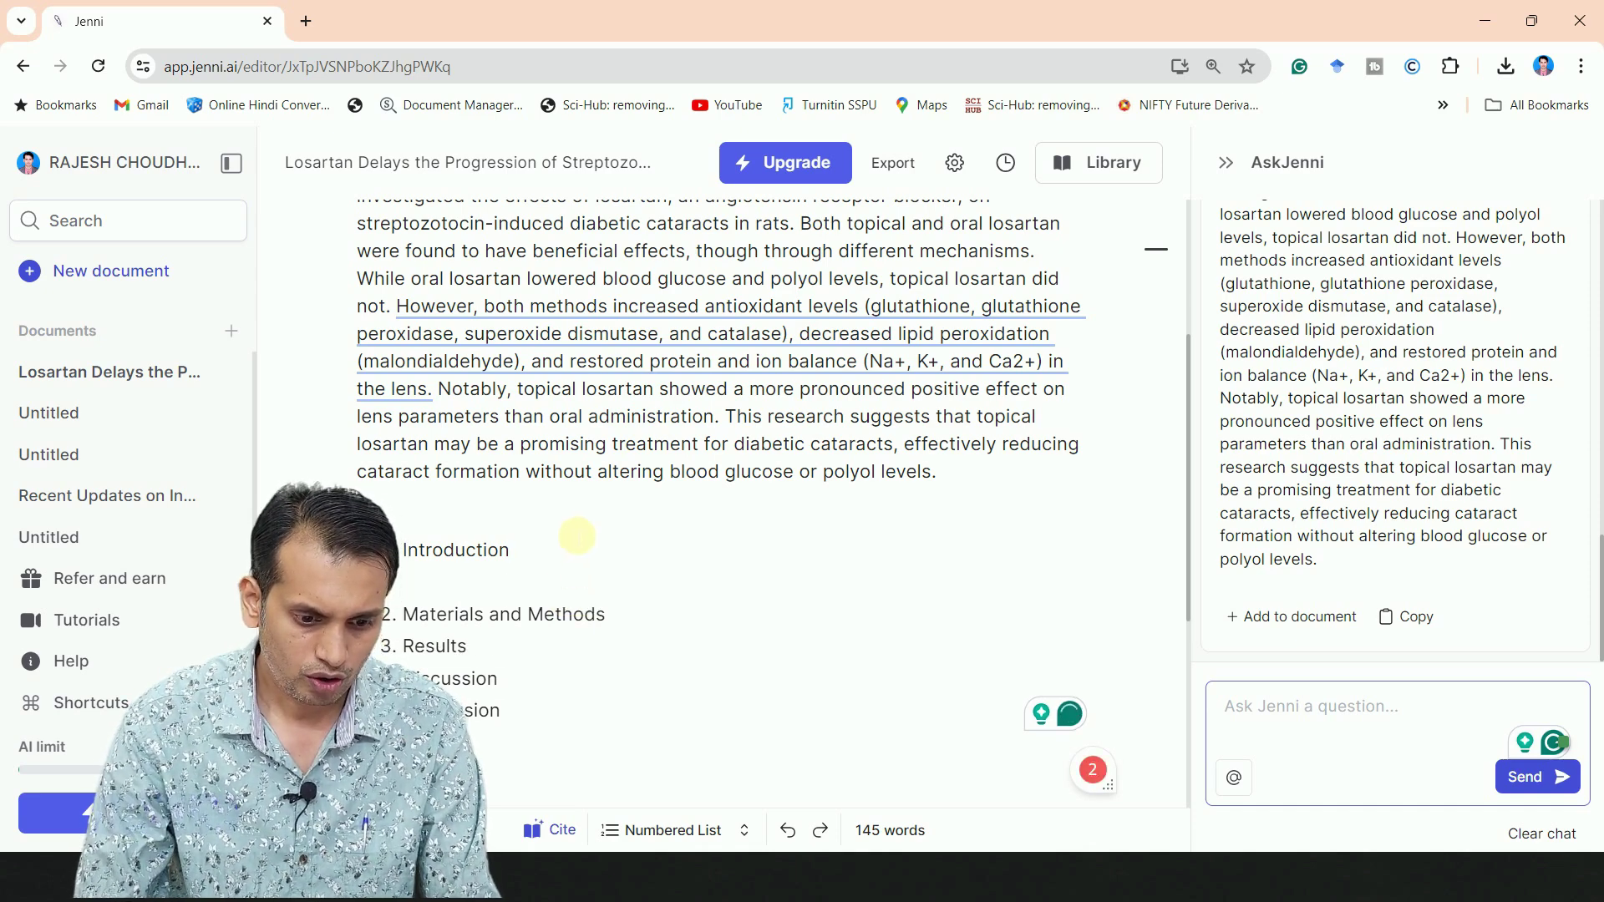
key("Return")
scroll(568, 526, "down", 3)
scroll(544, 447, "up", 2)
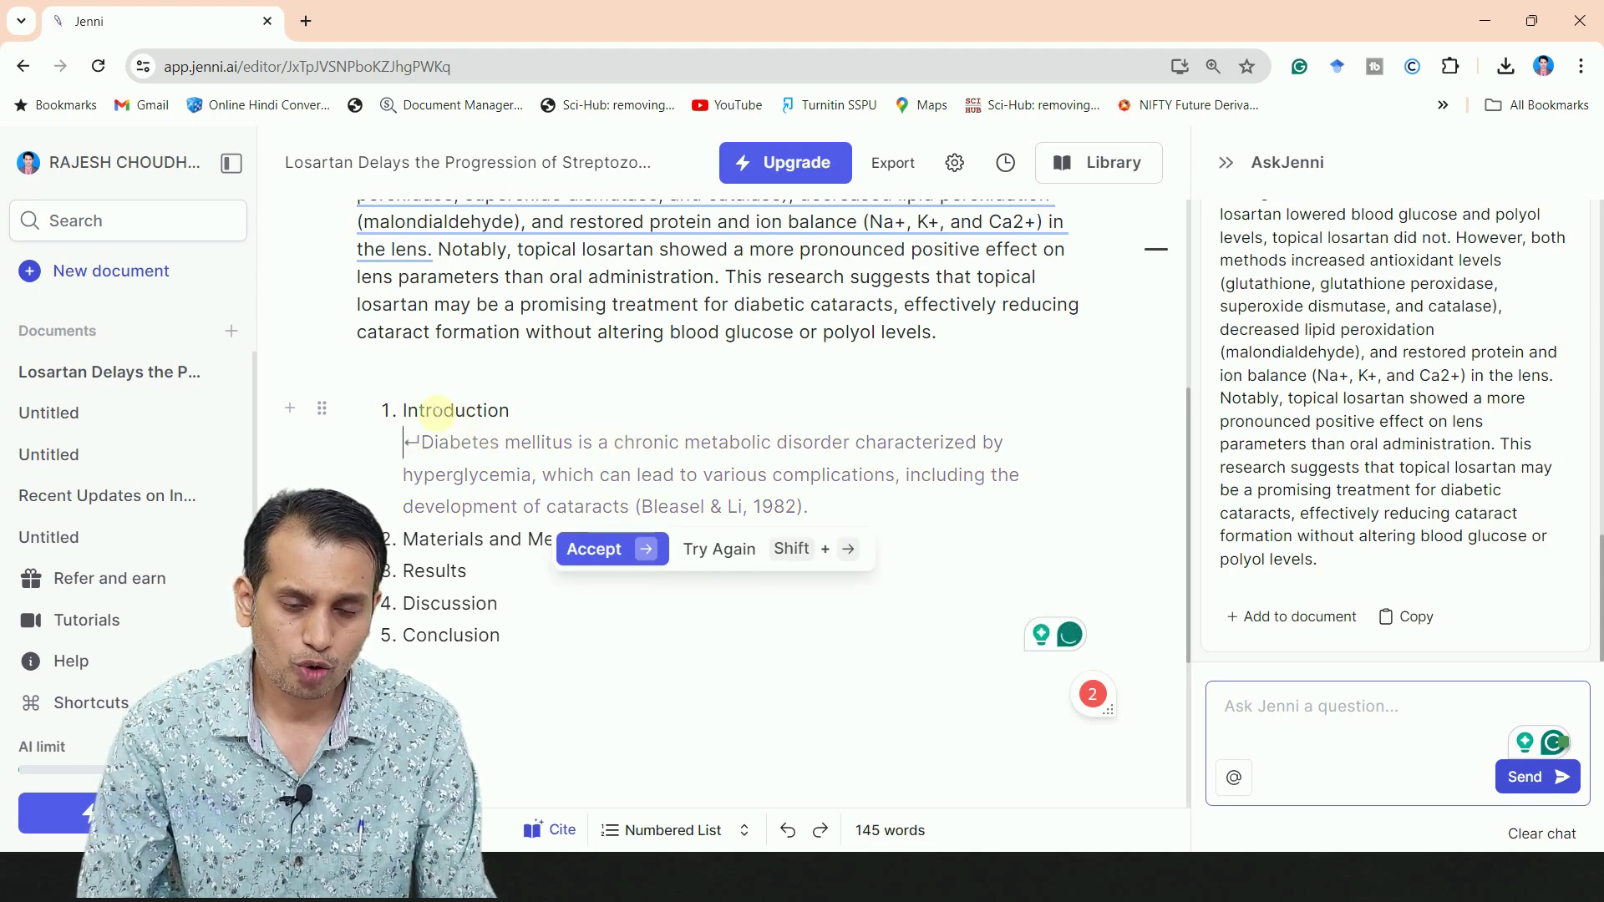
scroll(436, 424, "up", 5)
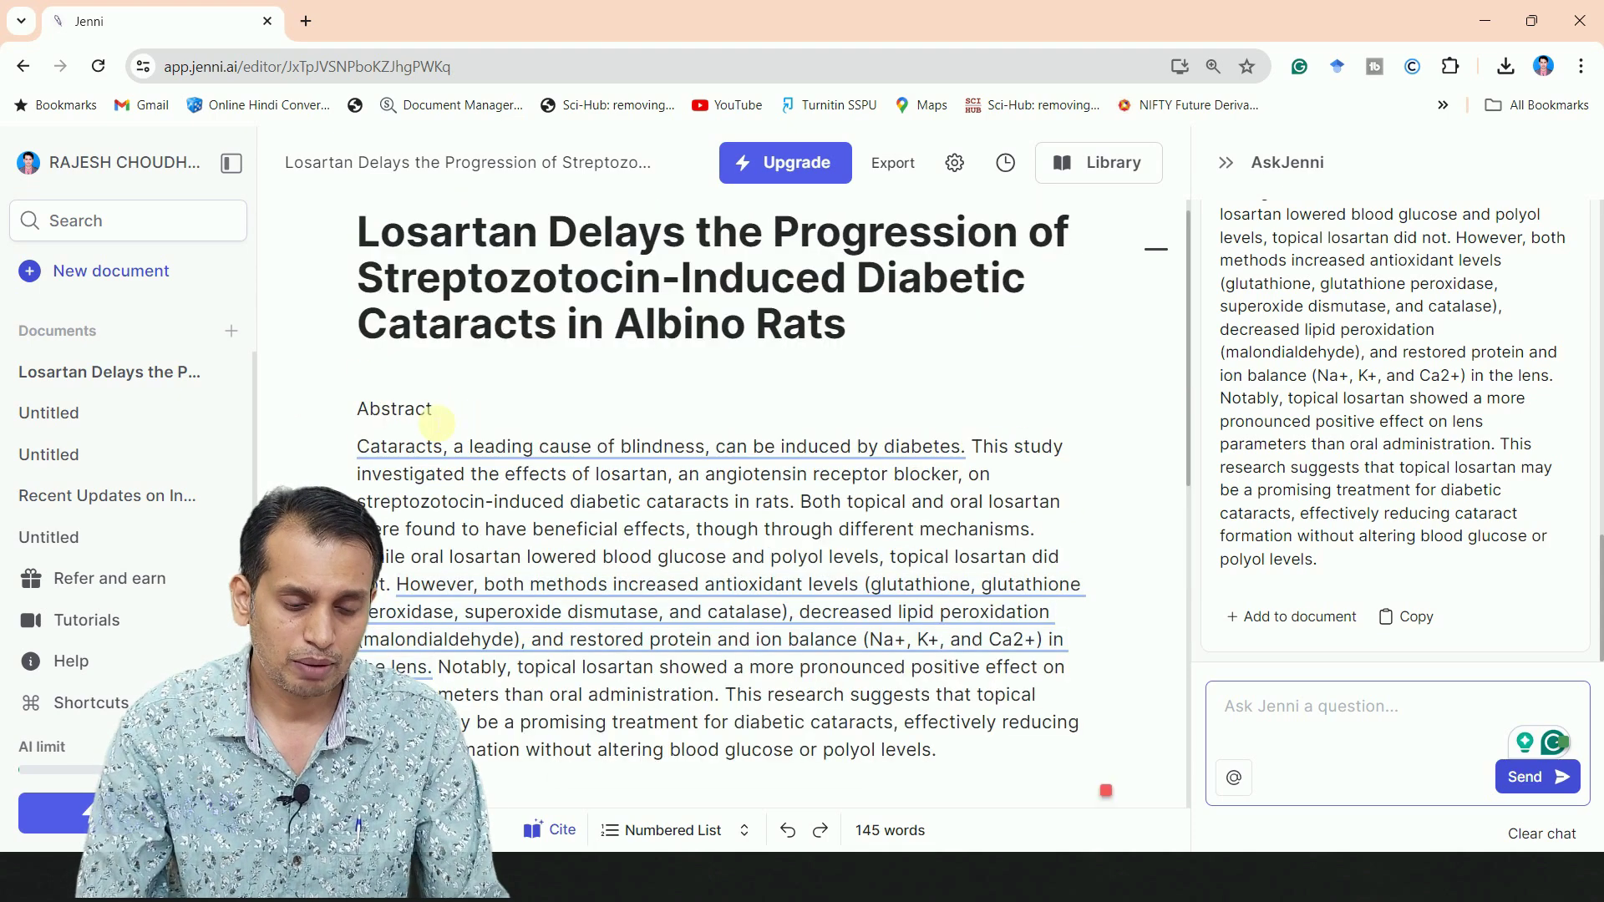
scroll(430, 422, "down", 7)
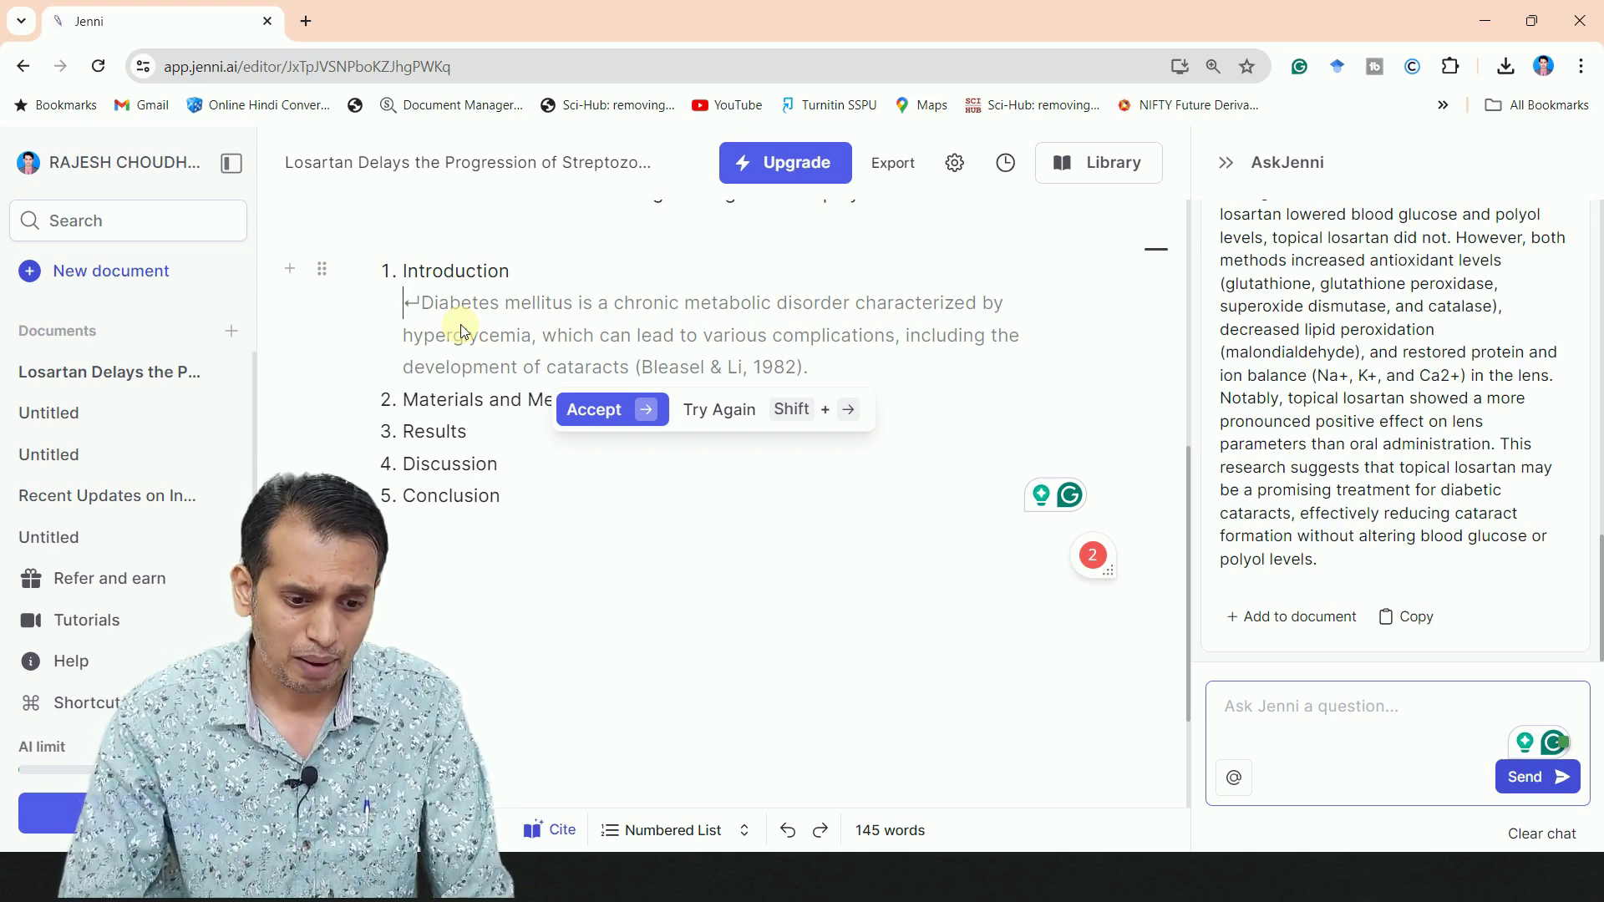
left_click(589, 409)
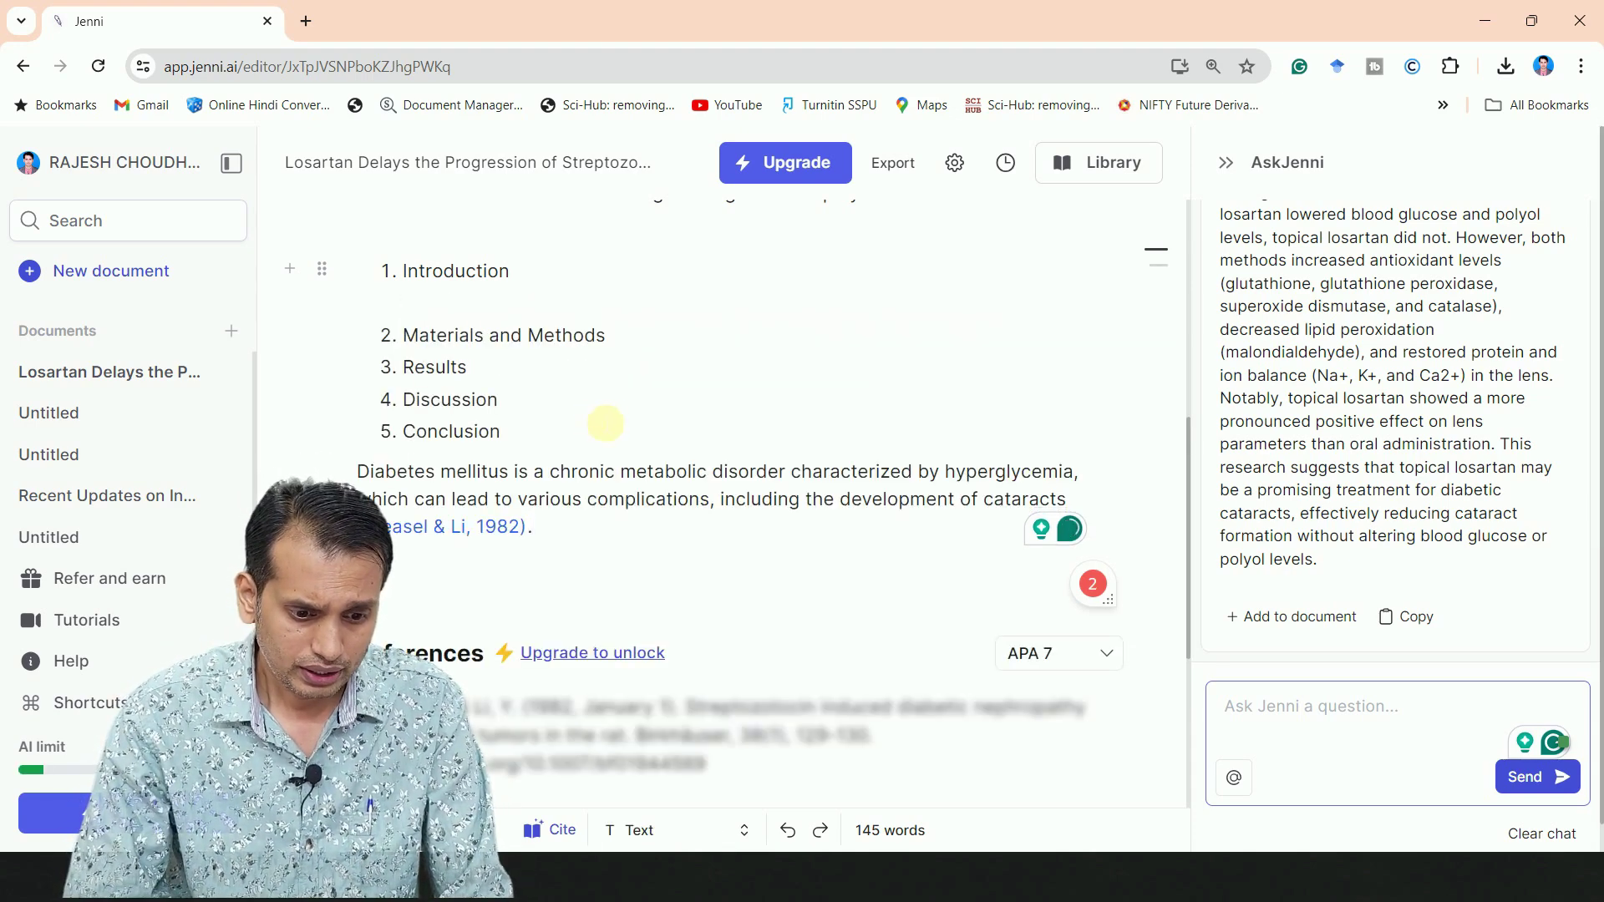
- Move the diabetes mellitus sentence from below the numbered list to the blank line under Introduction
left_click(554, 432)
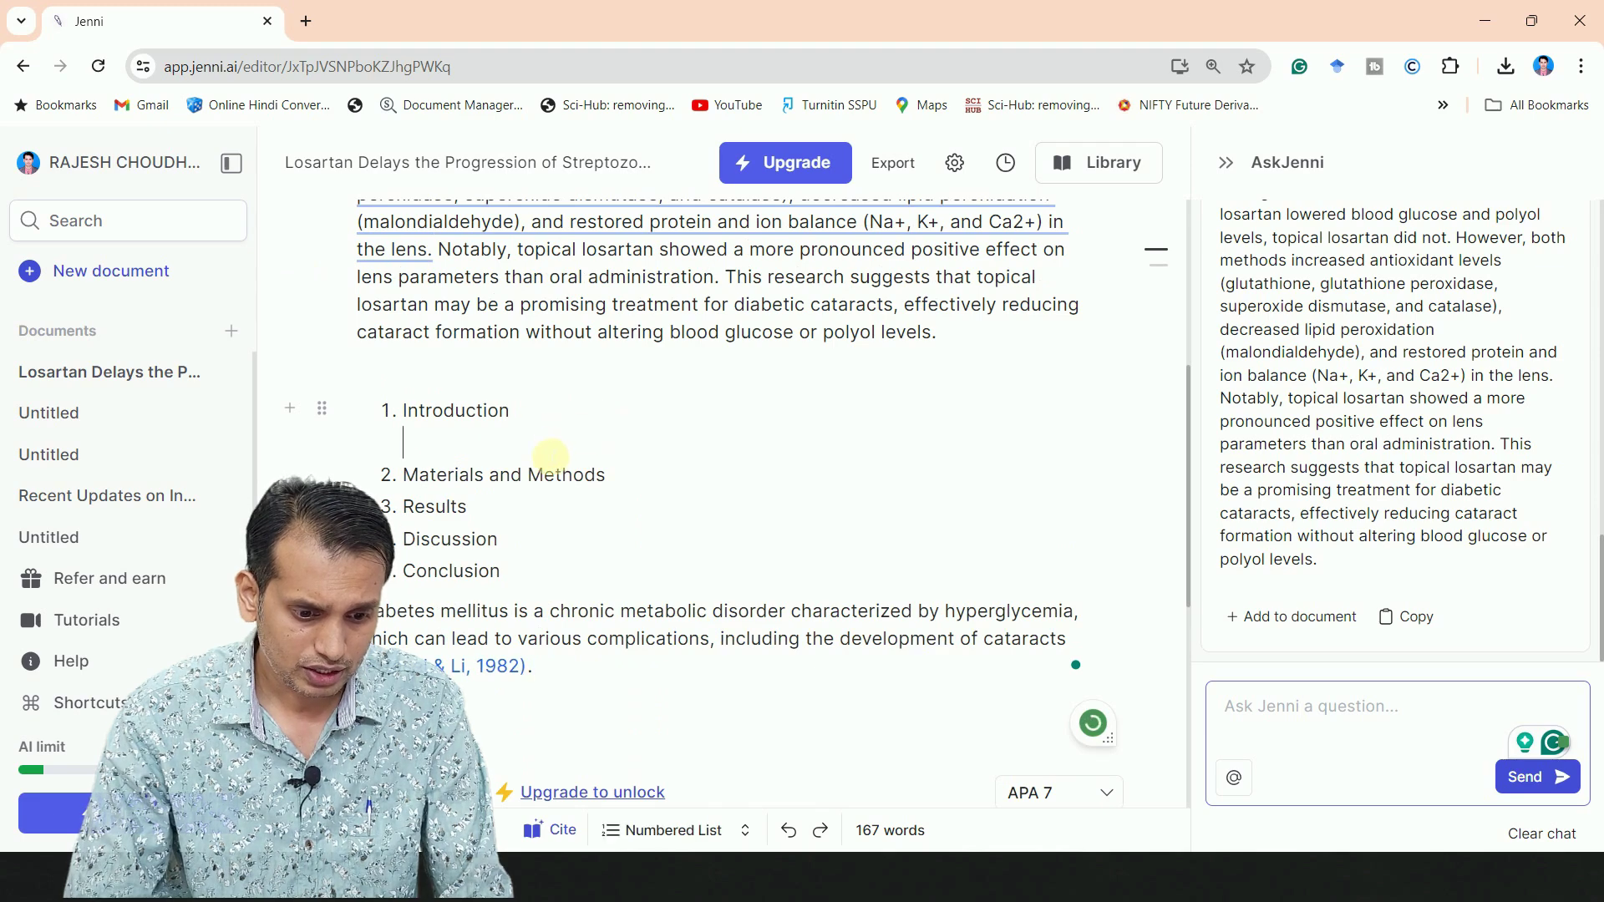
scroll(548, 468, "down", 2)
triple_click(534, 527)
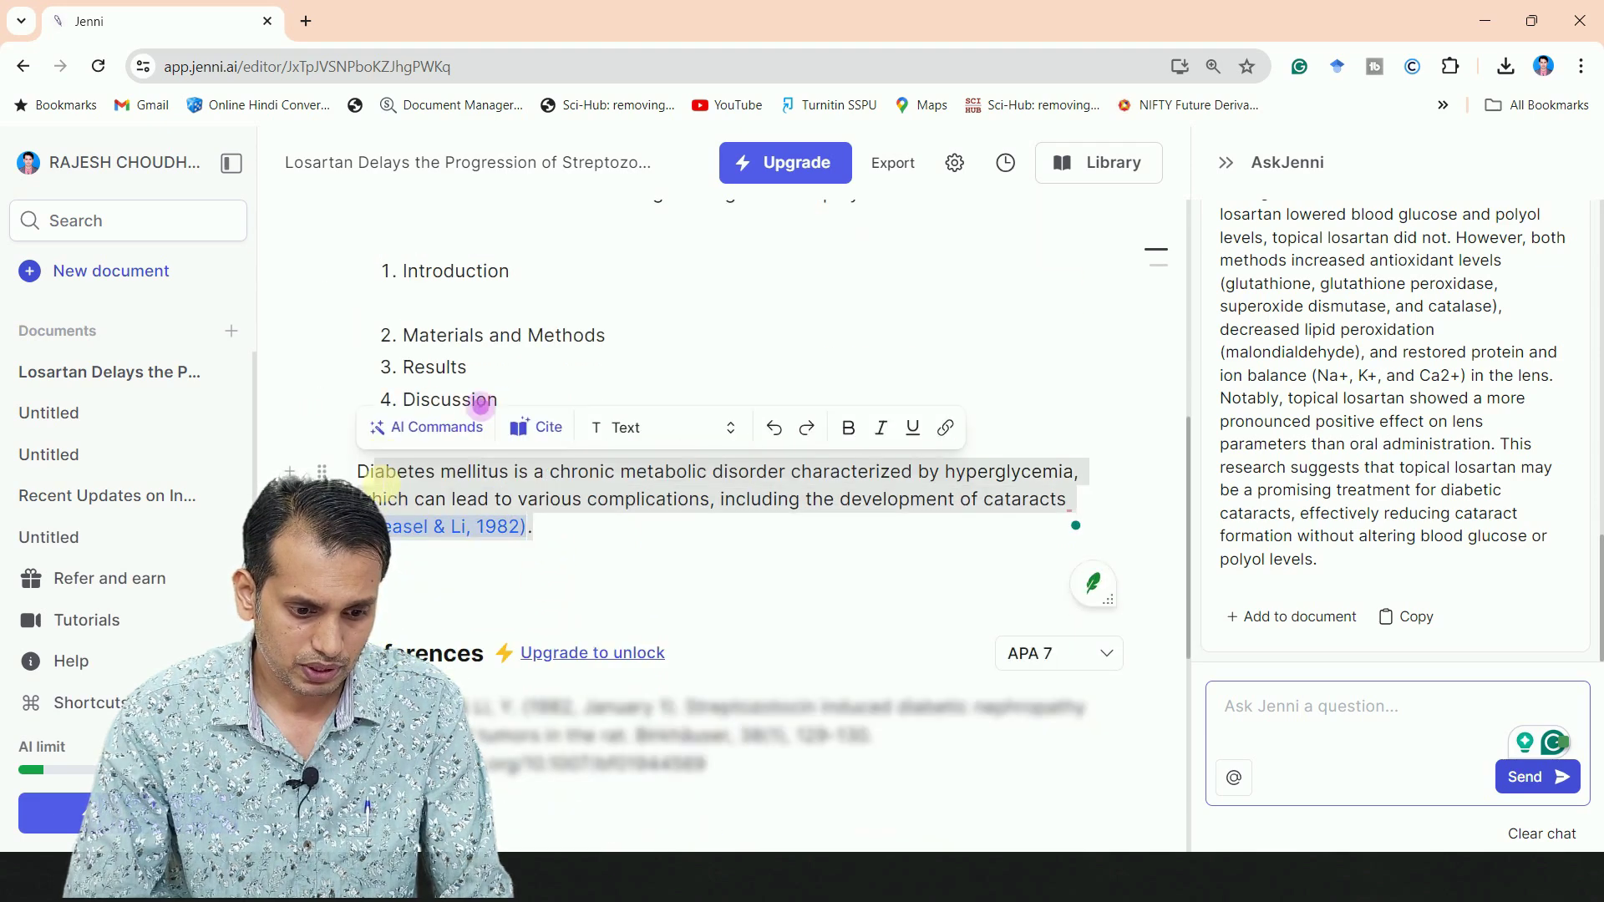
key("BackSpace")
key("ctrl+z")
key("ctrl+z")
key("ctrl+z")
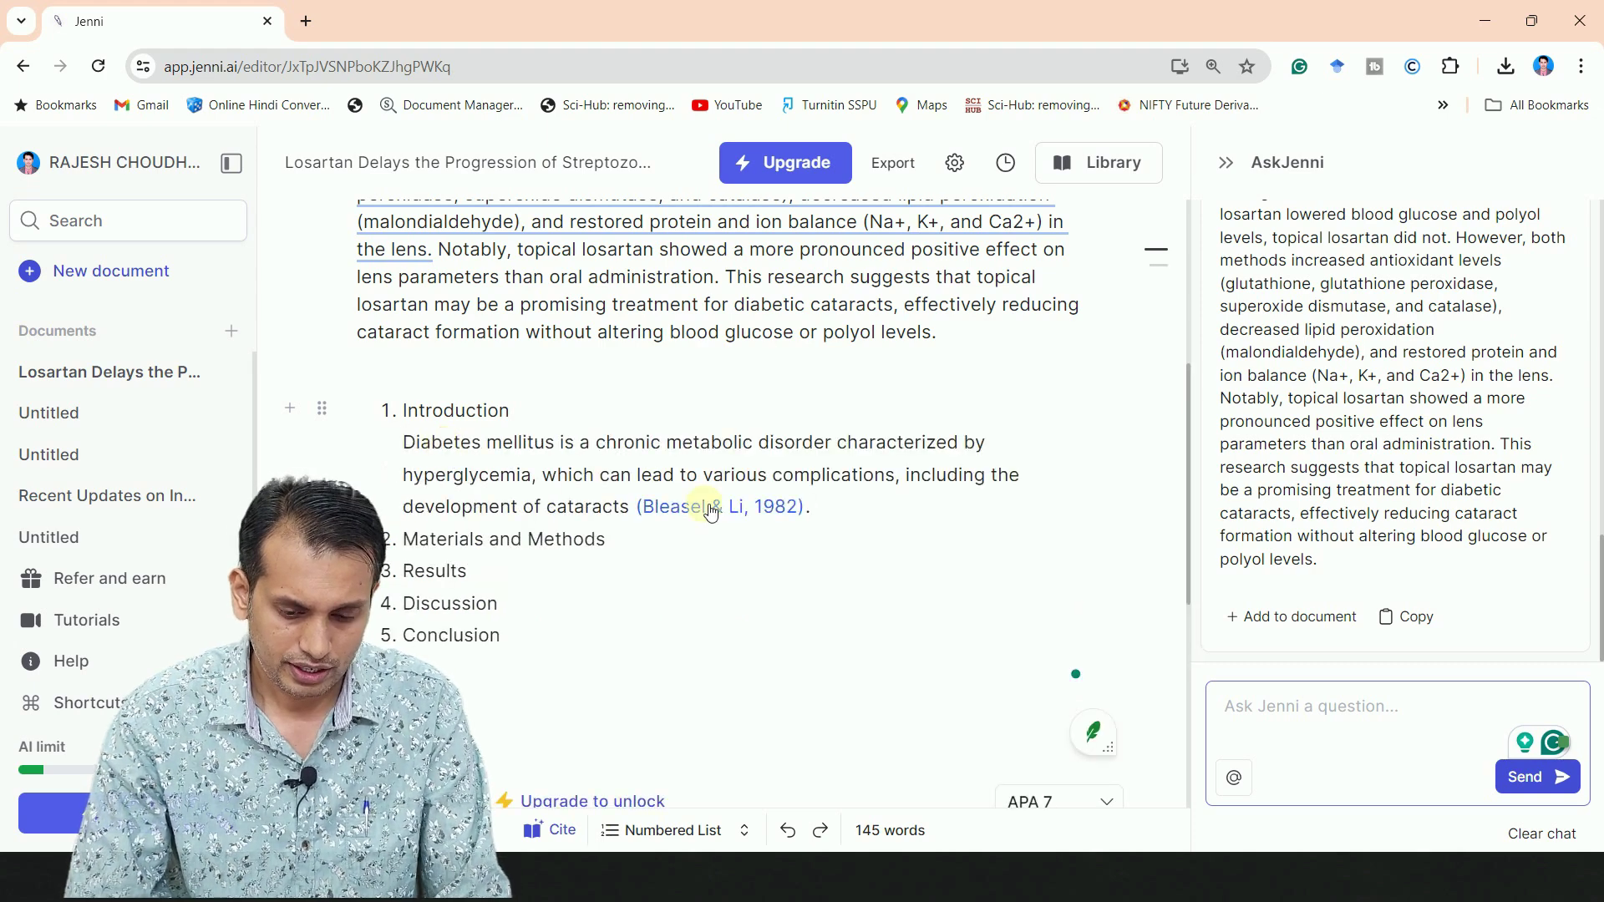
key("ctrl+z")
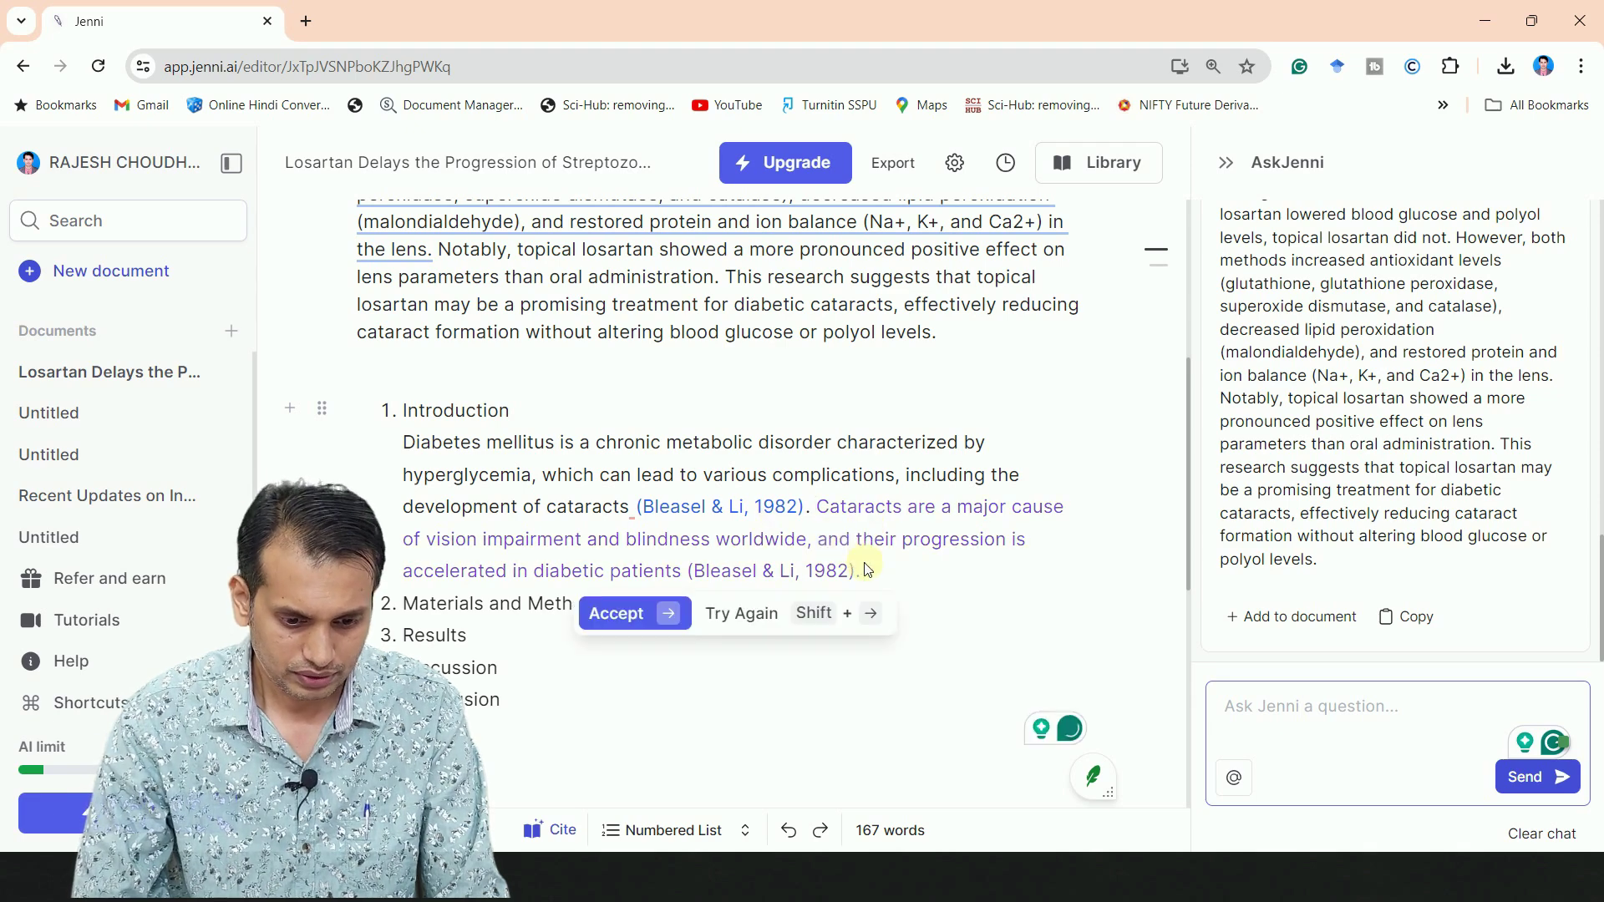
- Extend the Introduction by accepting Jenni's suggested passages on vision impairment from cataracts and on the pathogenesis of diabetic cataracts
left_click(628, 612)
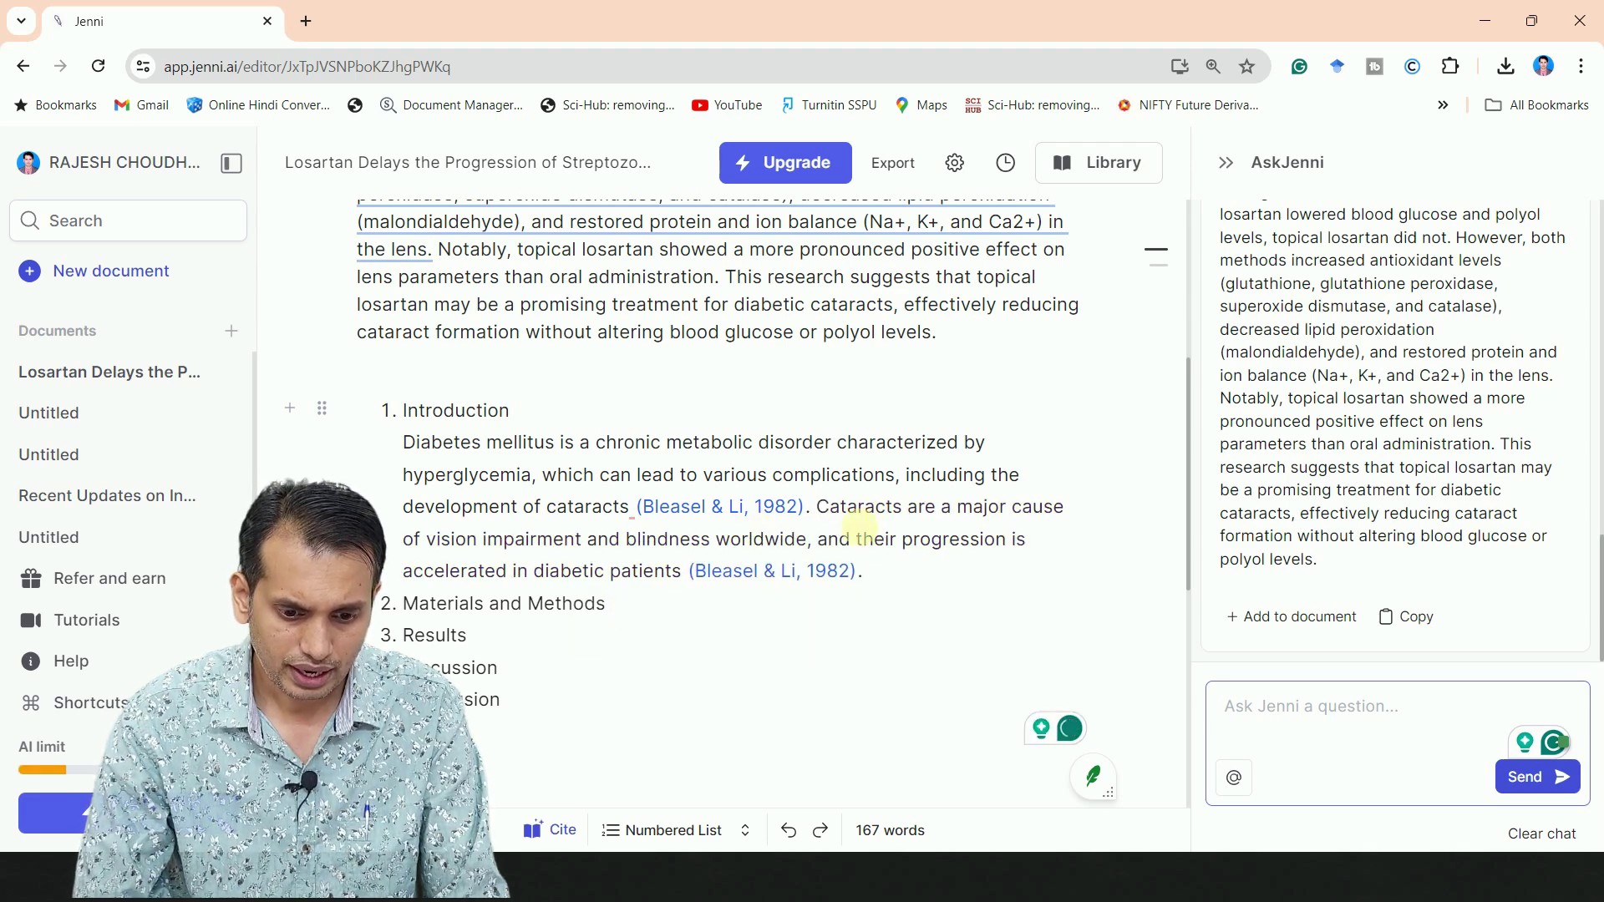
scroll(909, 513, "down", 3)
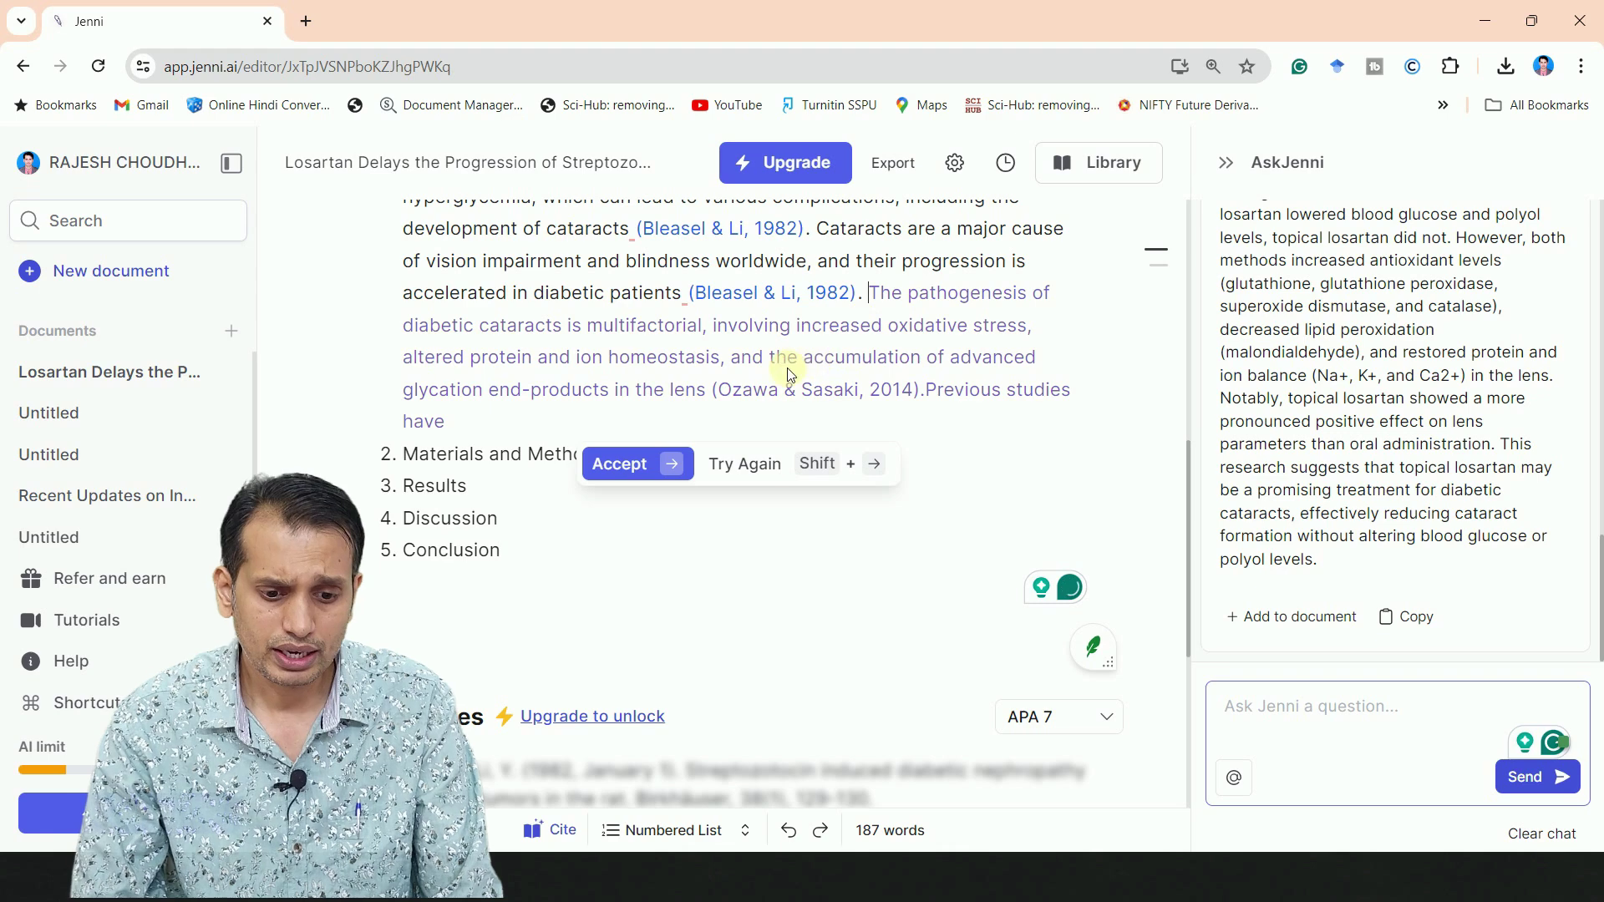
left_click(635, 464)
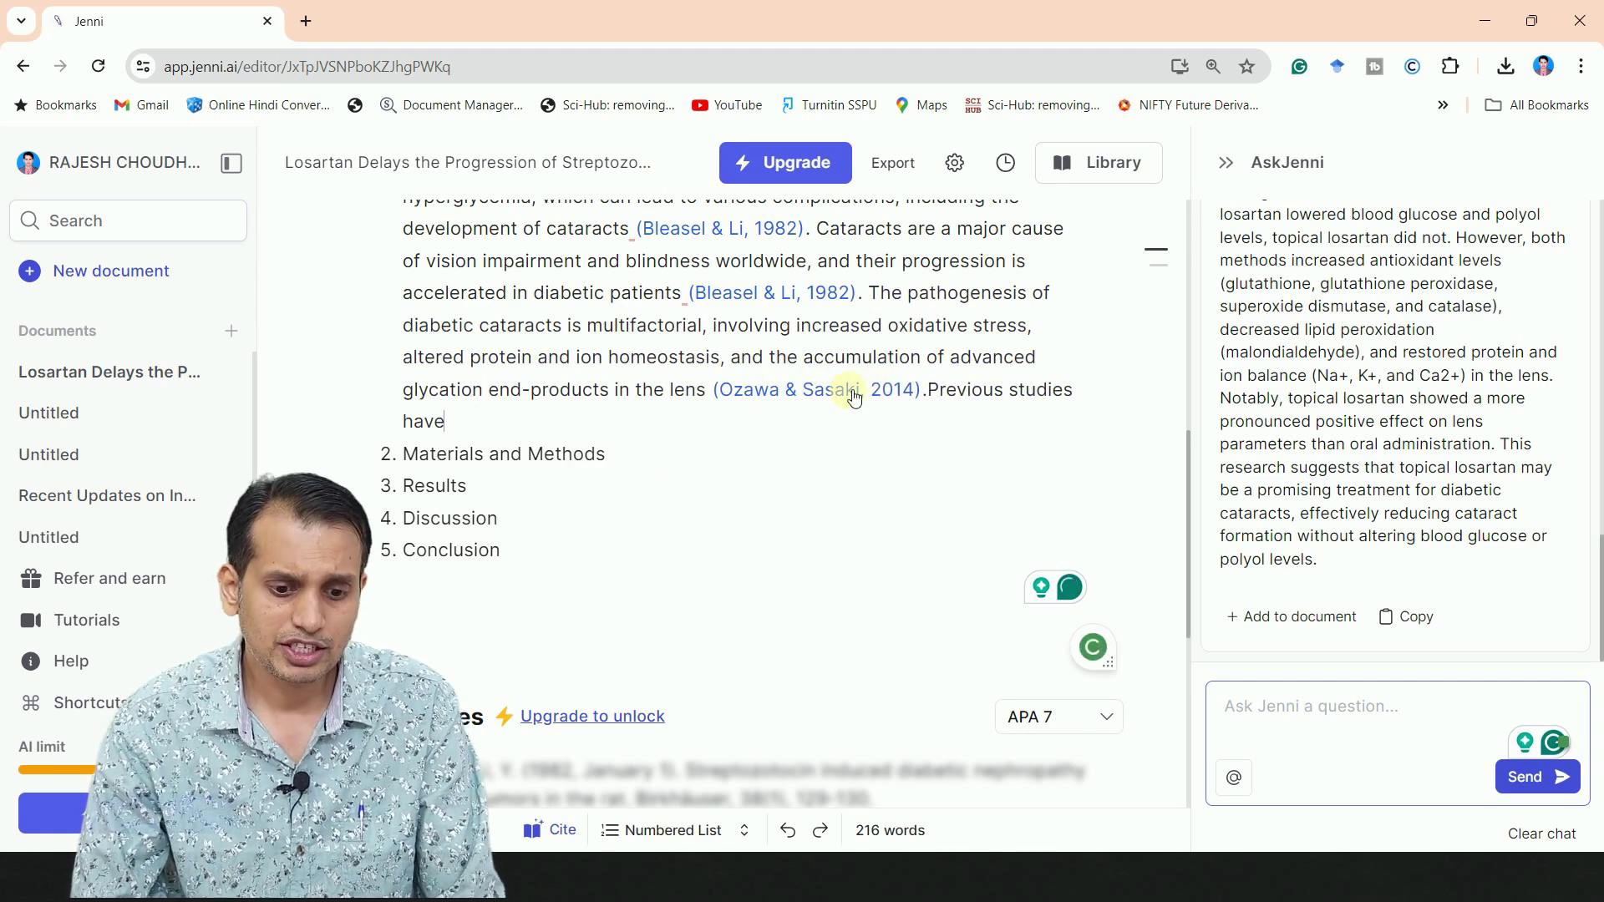
scroll(638, 540, "down", 3)
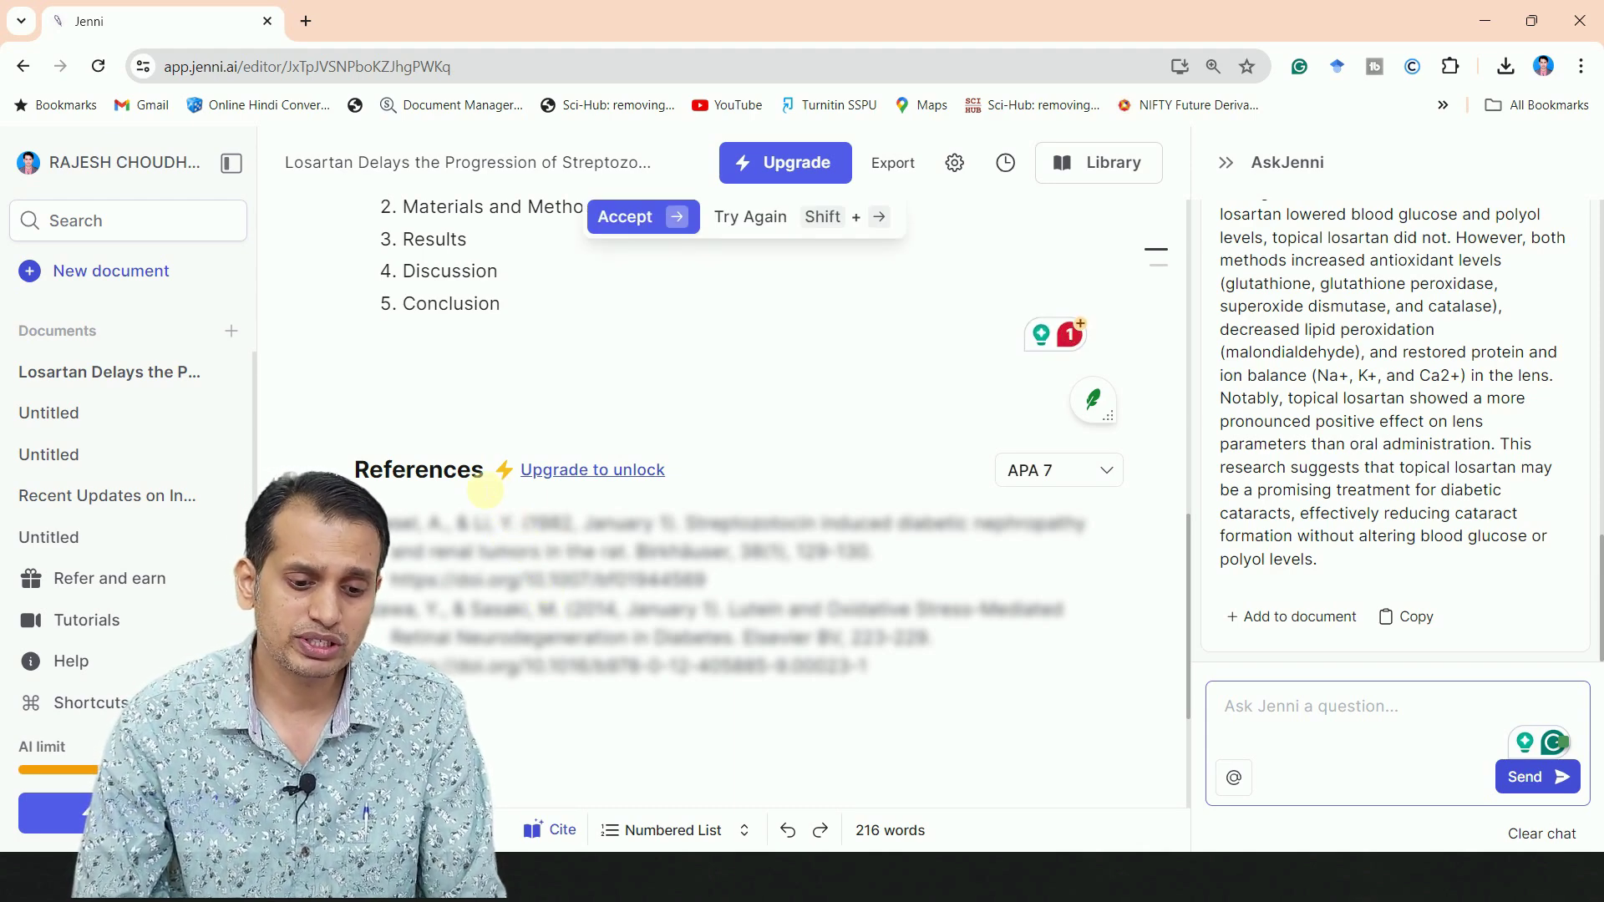
- Open the source article of the first 1982 citation in the Introduction in a new browser tab and switch to it
scroll(568, 551, "up", 1)
scroll(579, 557, "up", 6)
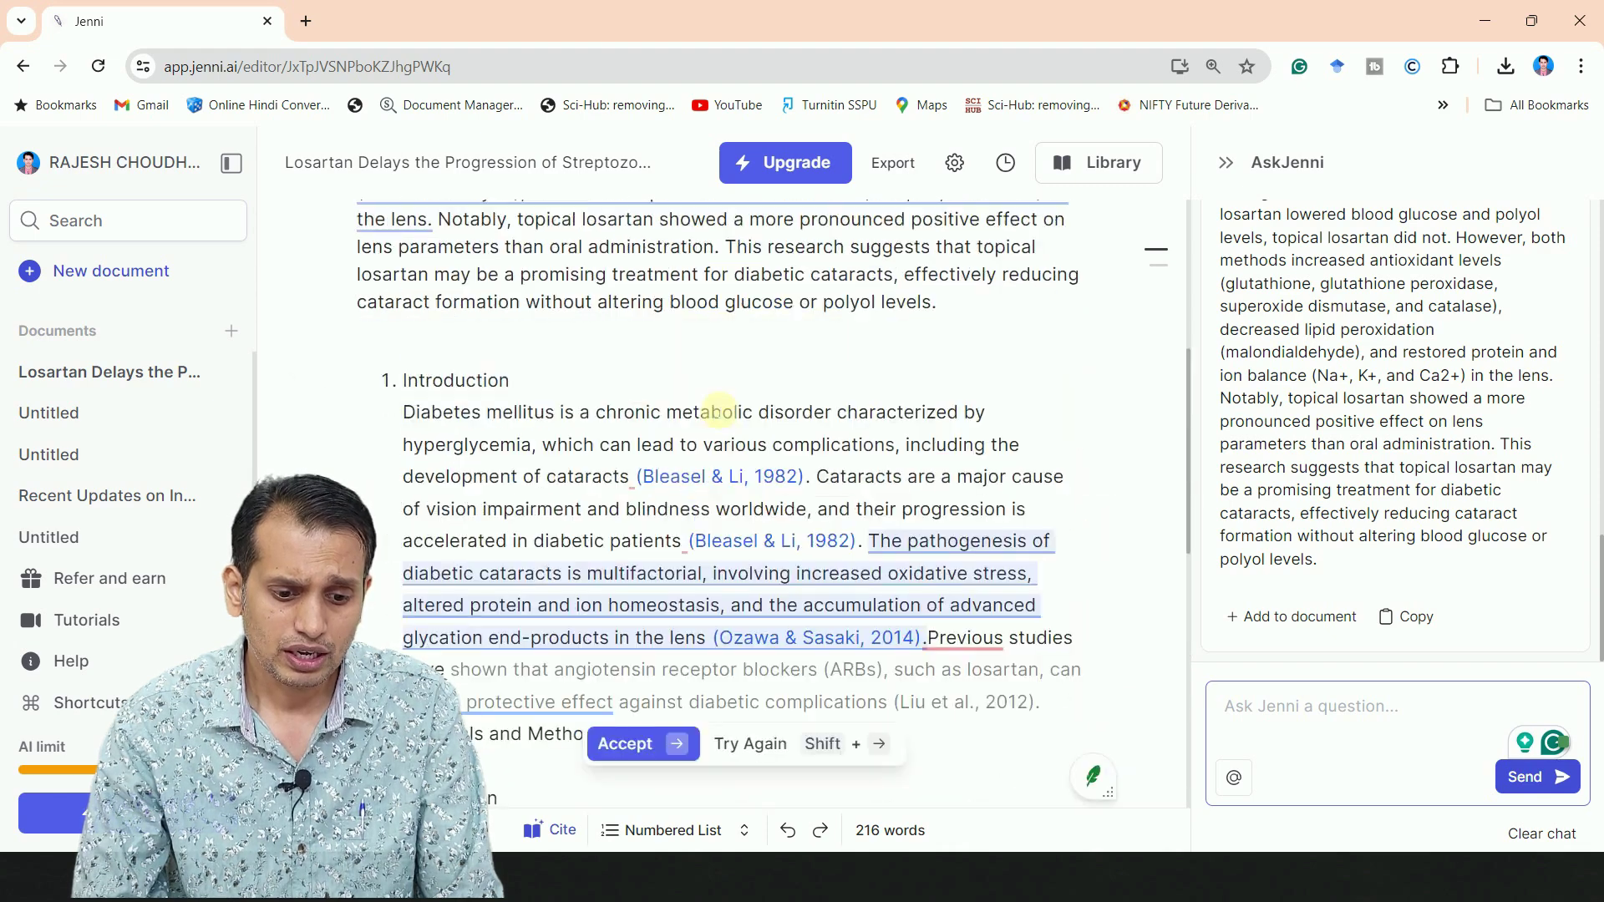
left_click(668, 506)
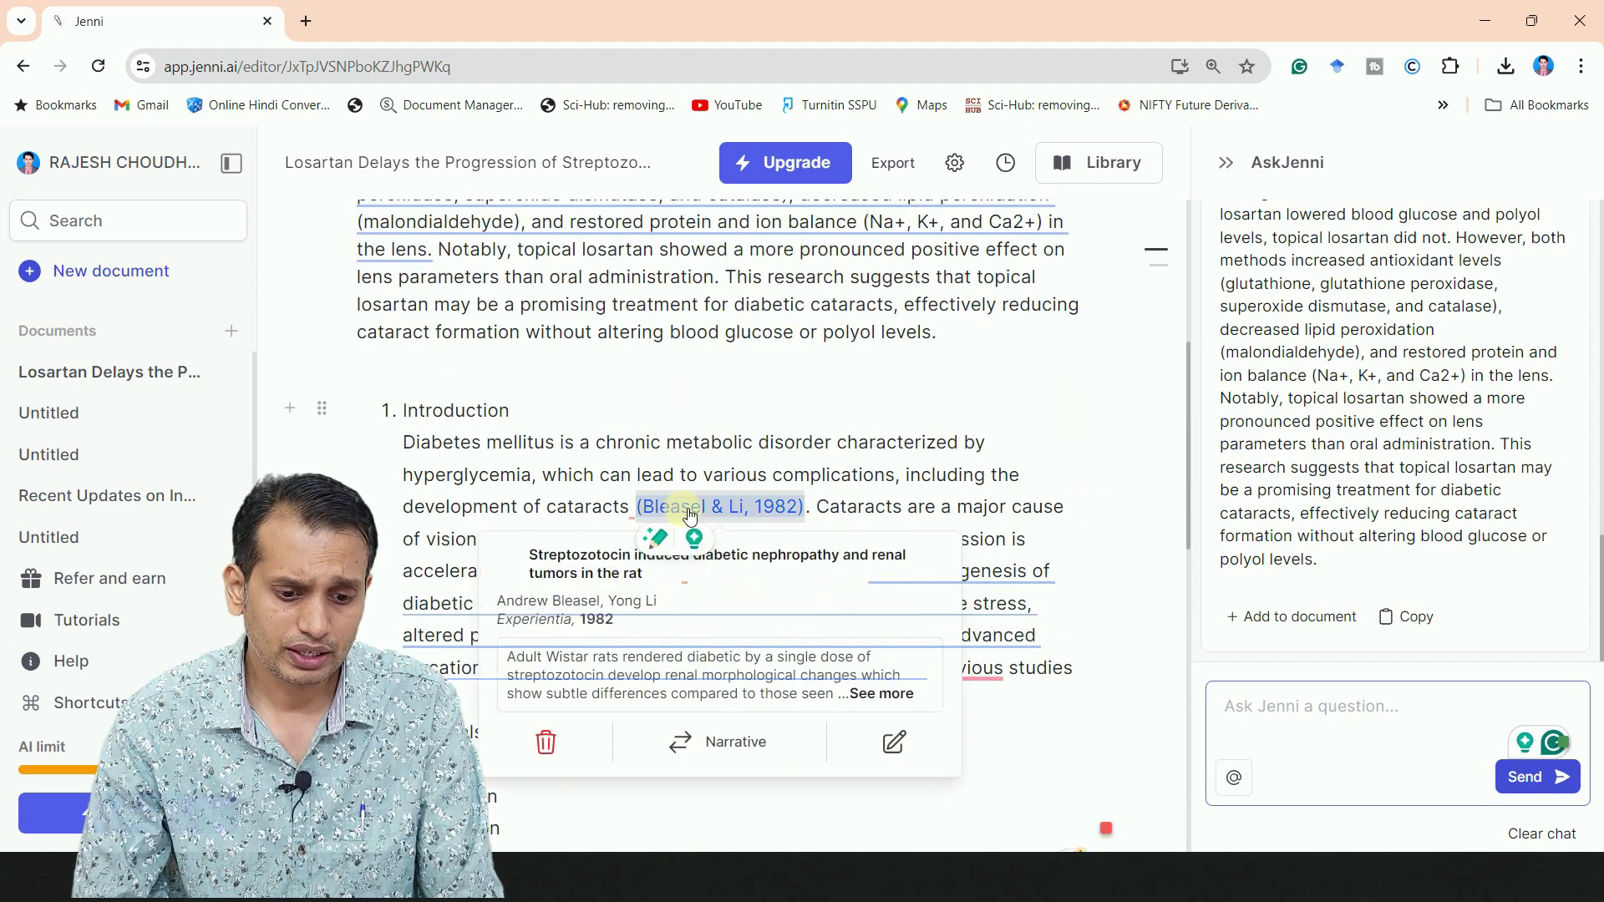
scroll(632, 512, "down", 2)
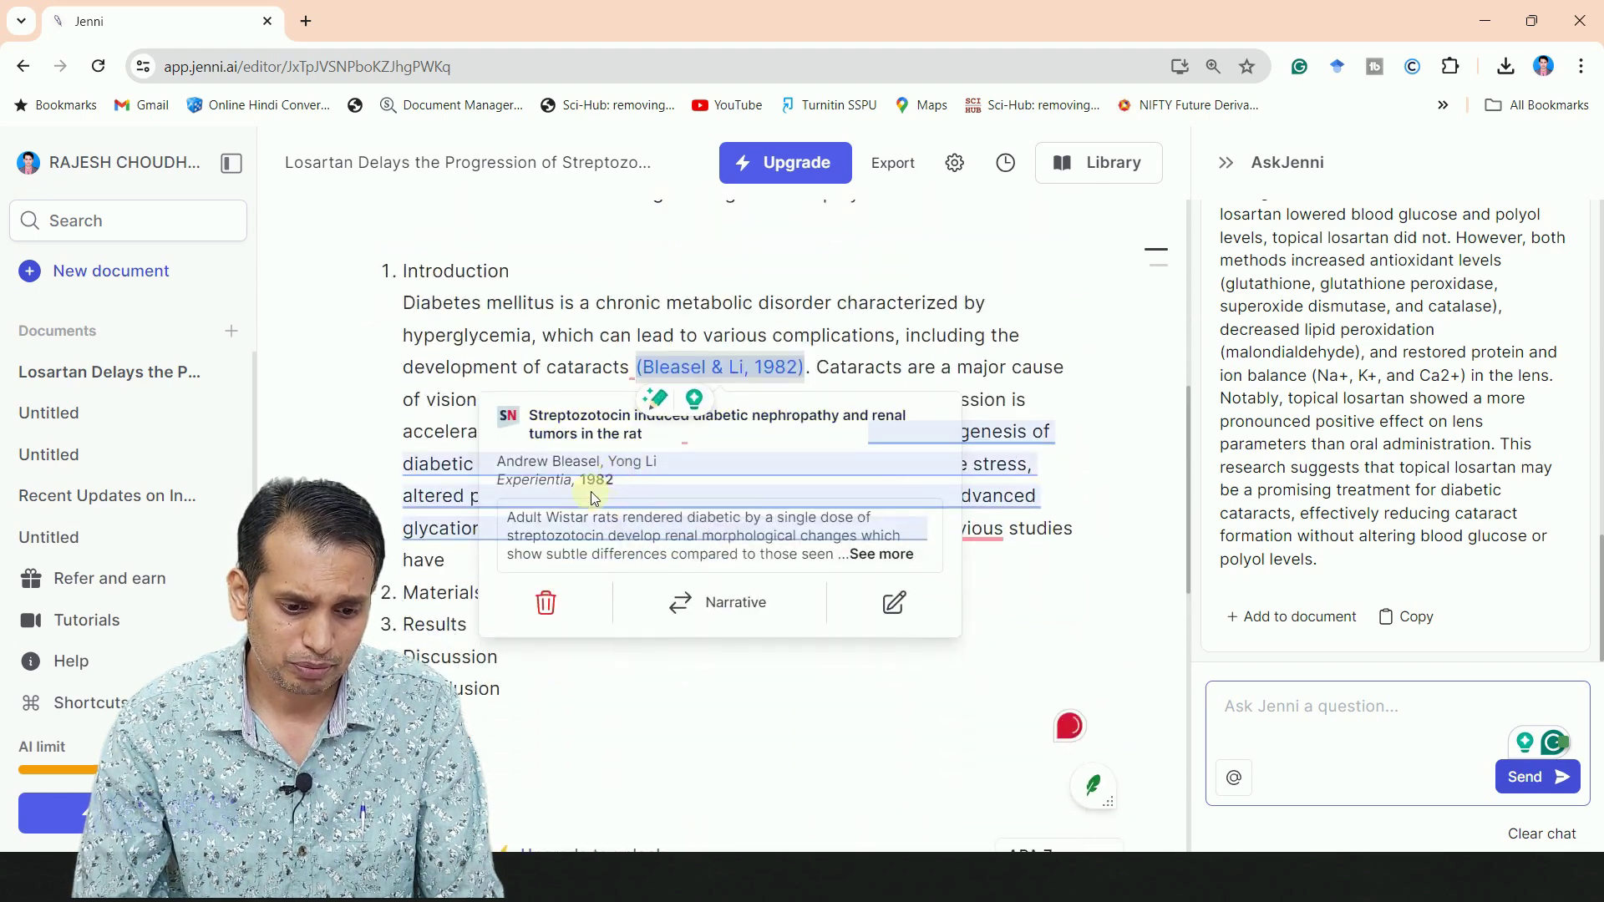
right_click(578, 433)
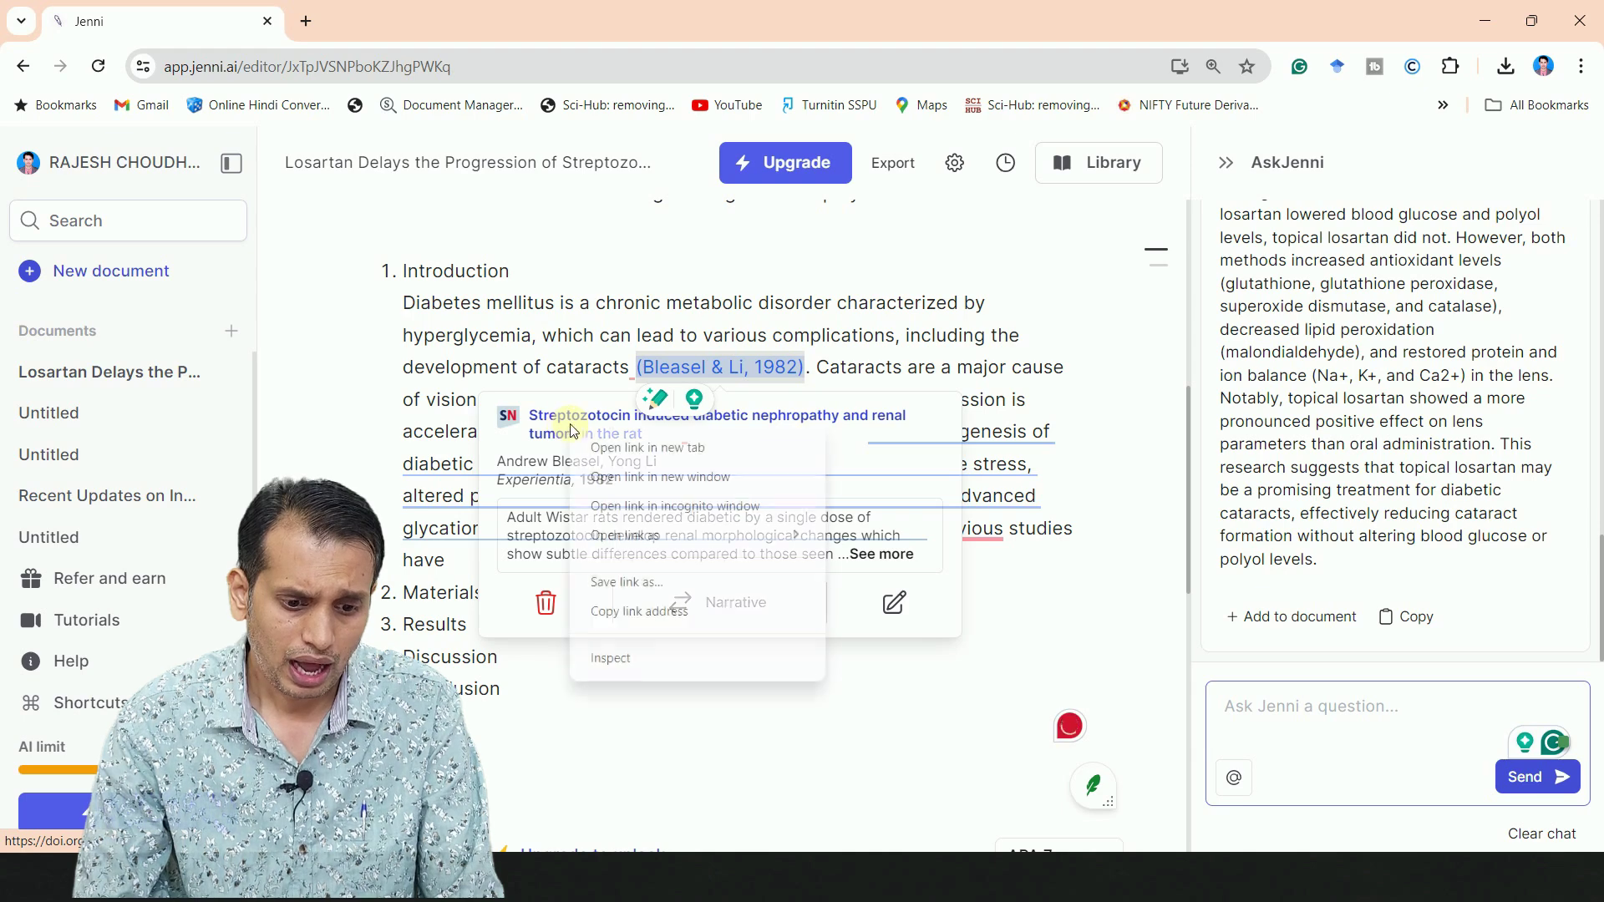
left_click(618, 455)
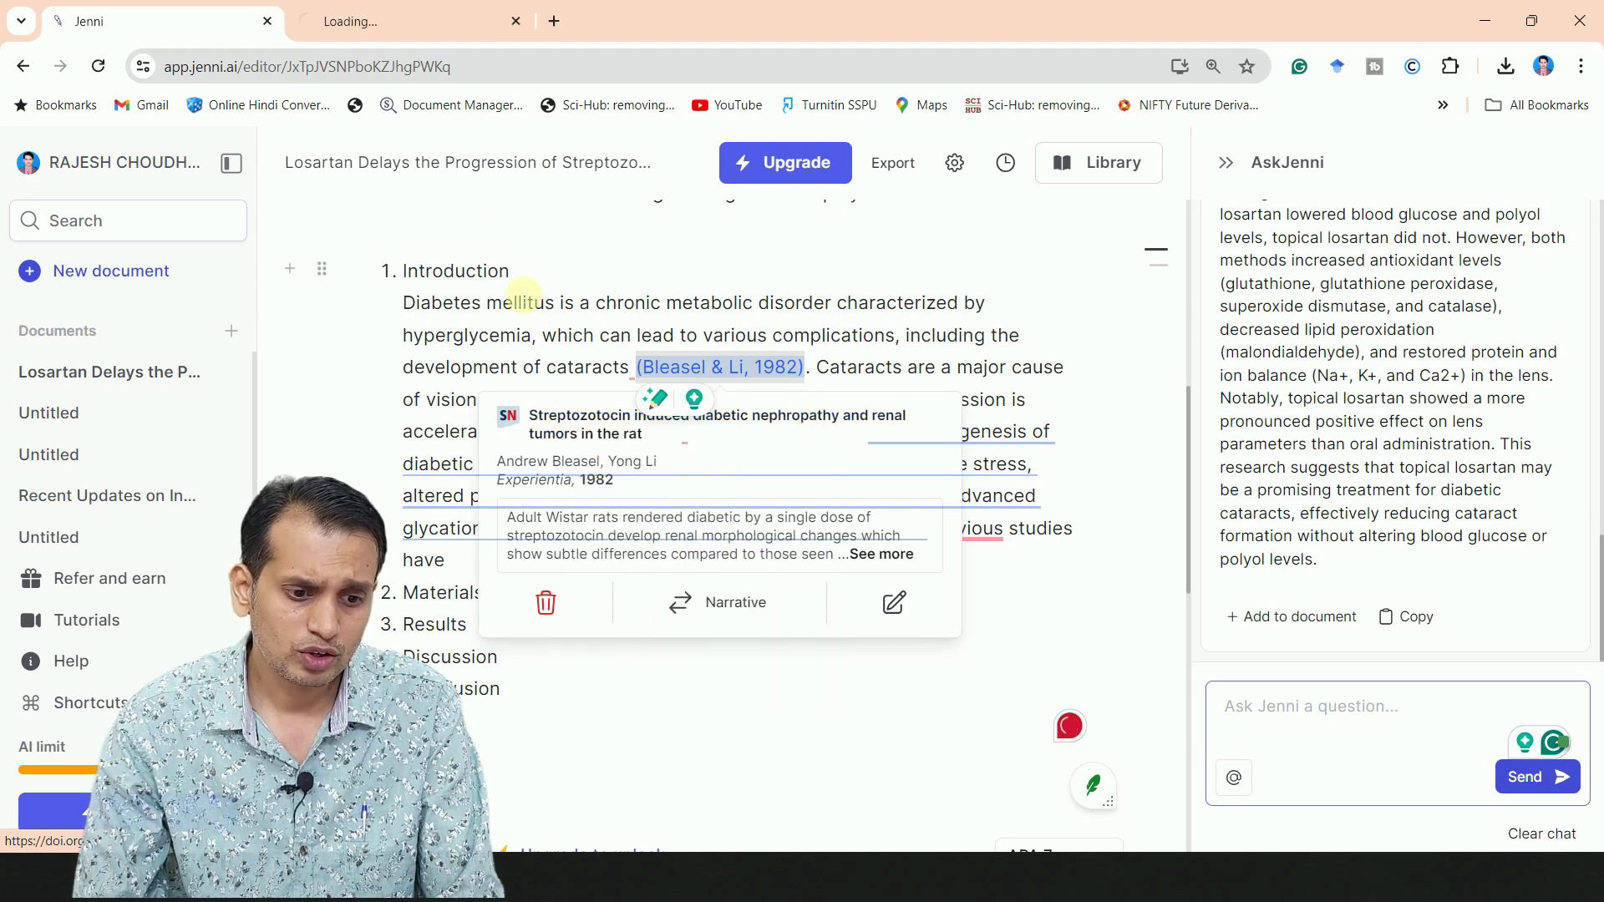
left_click(405, 21)
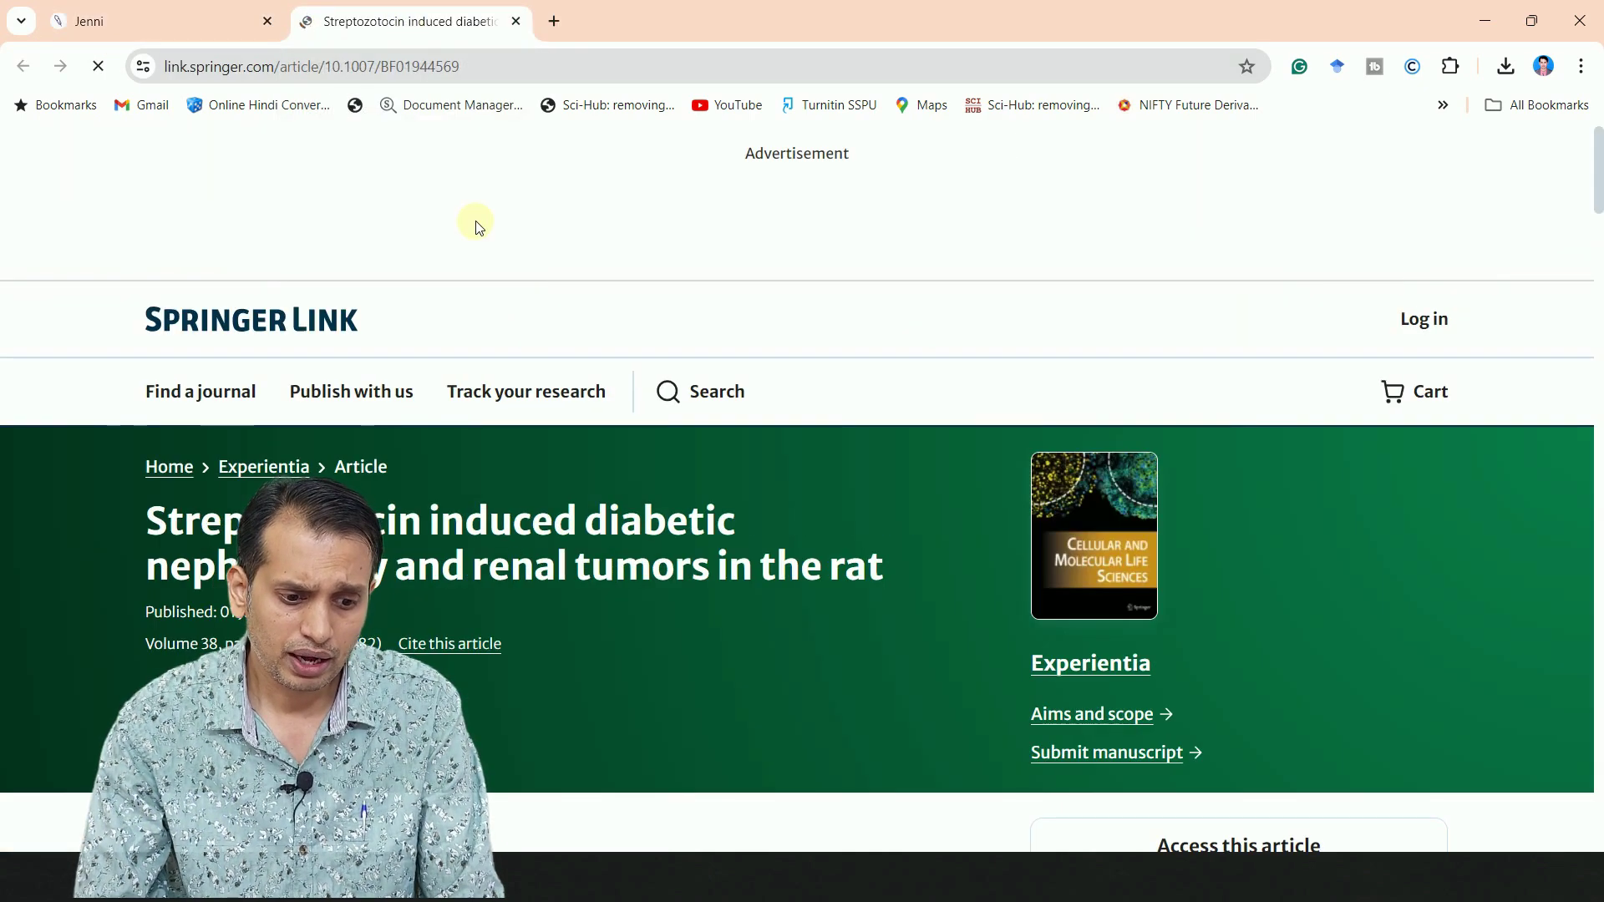
- Examine the article's publication data and summary on SpringerLink, and go to its citation details
scroll(482, 251, "down", 2)
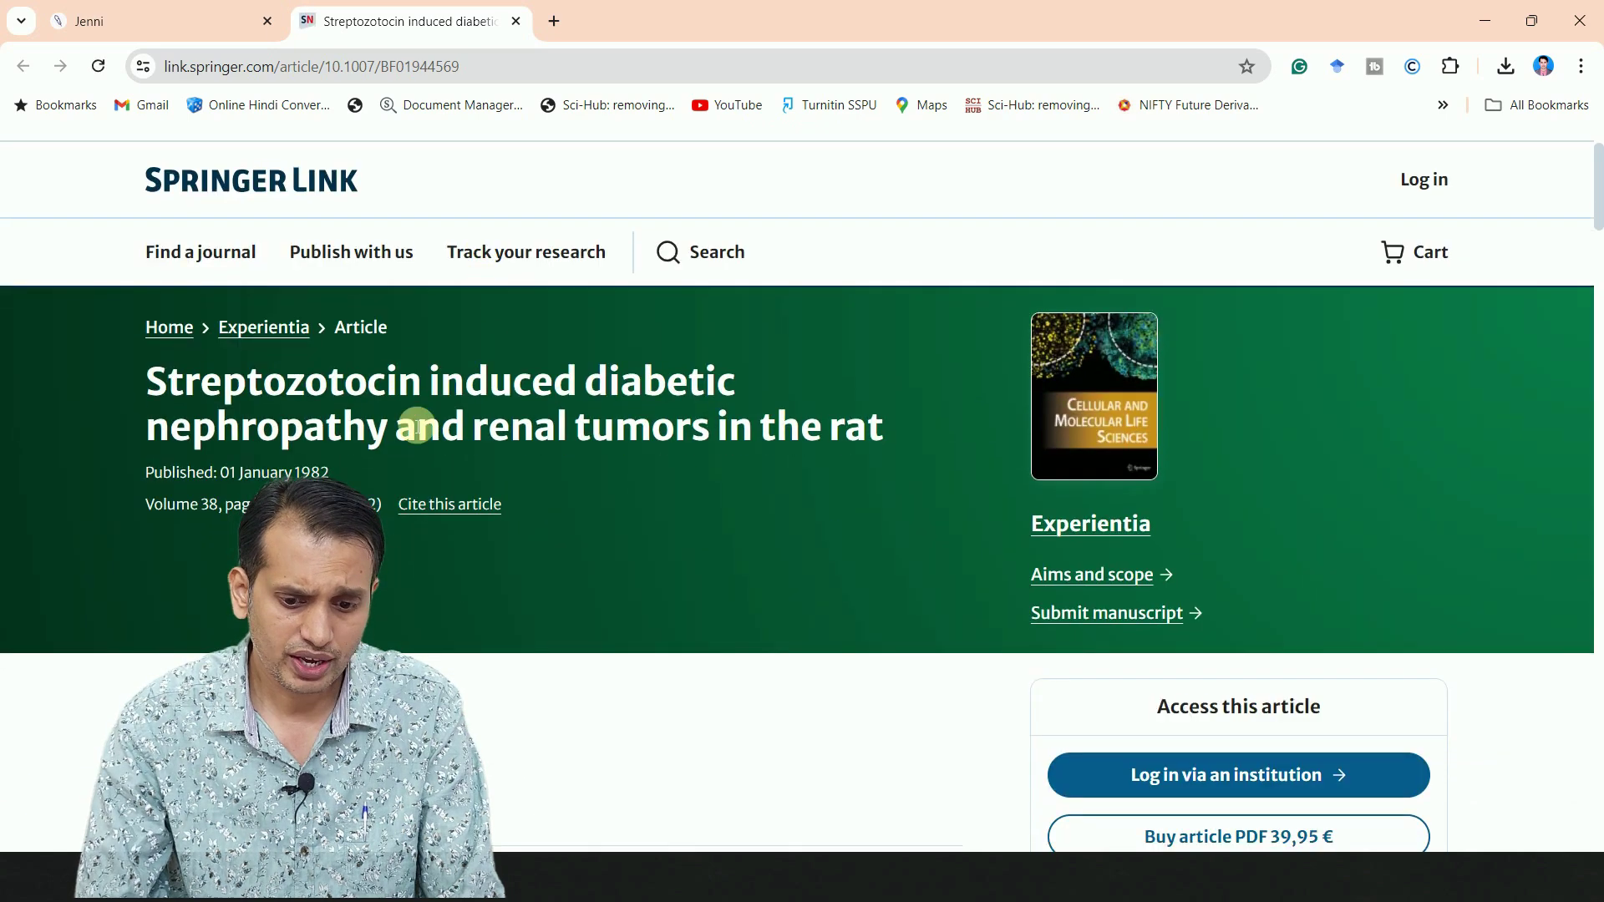
scroll(494, 392, "down", 2)
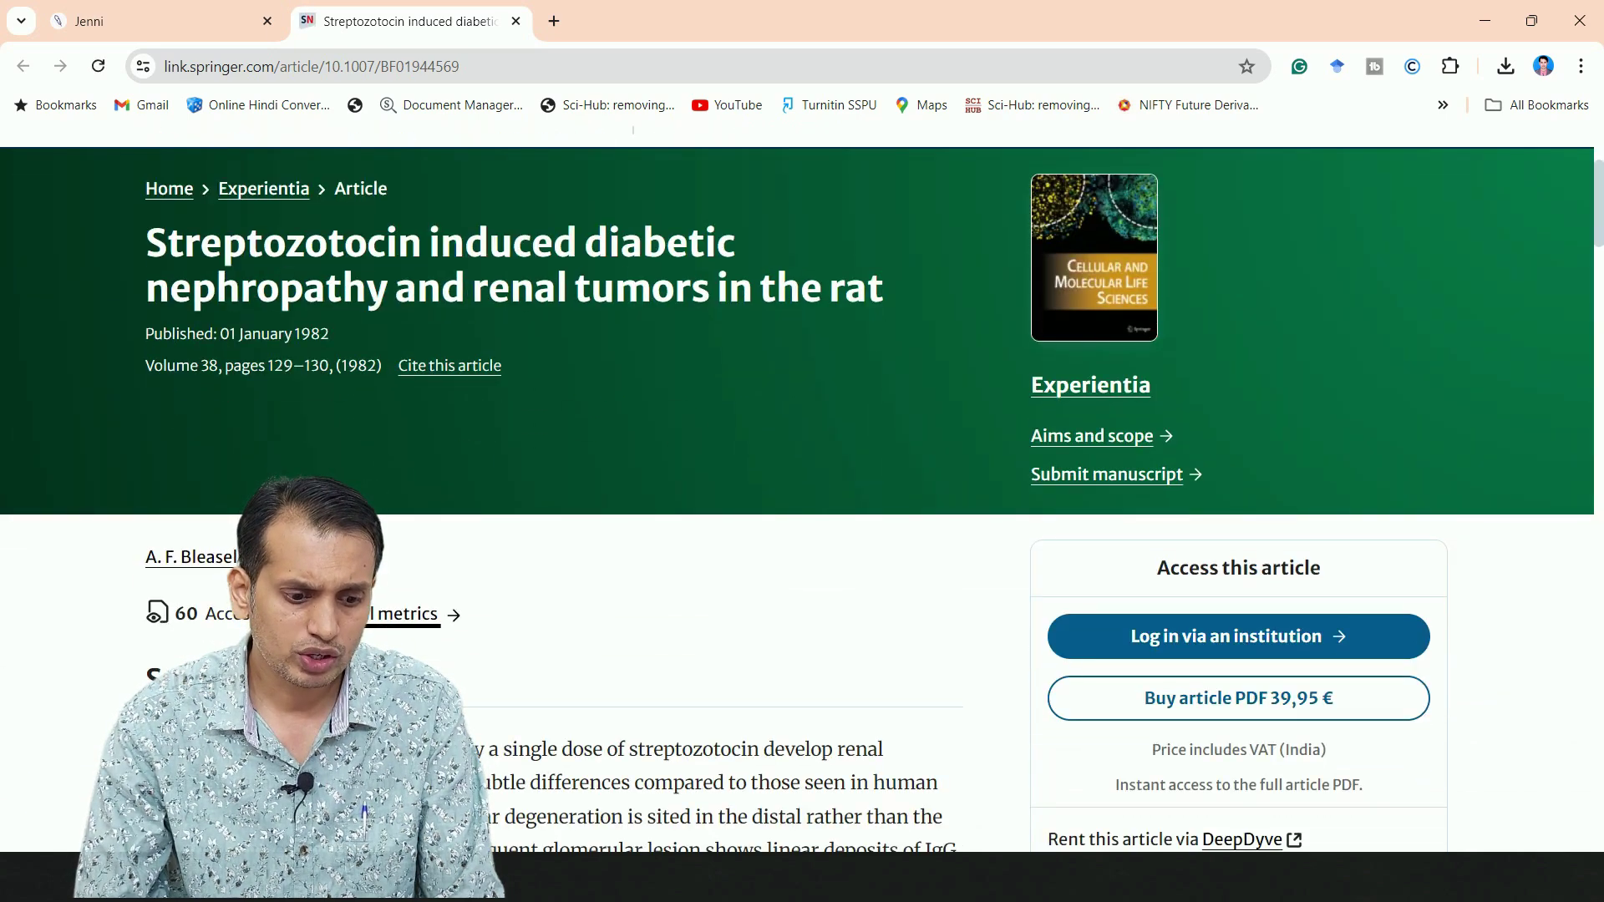
scroll(794, 609, "down", 2)
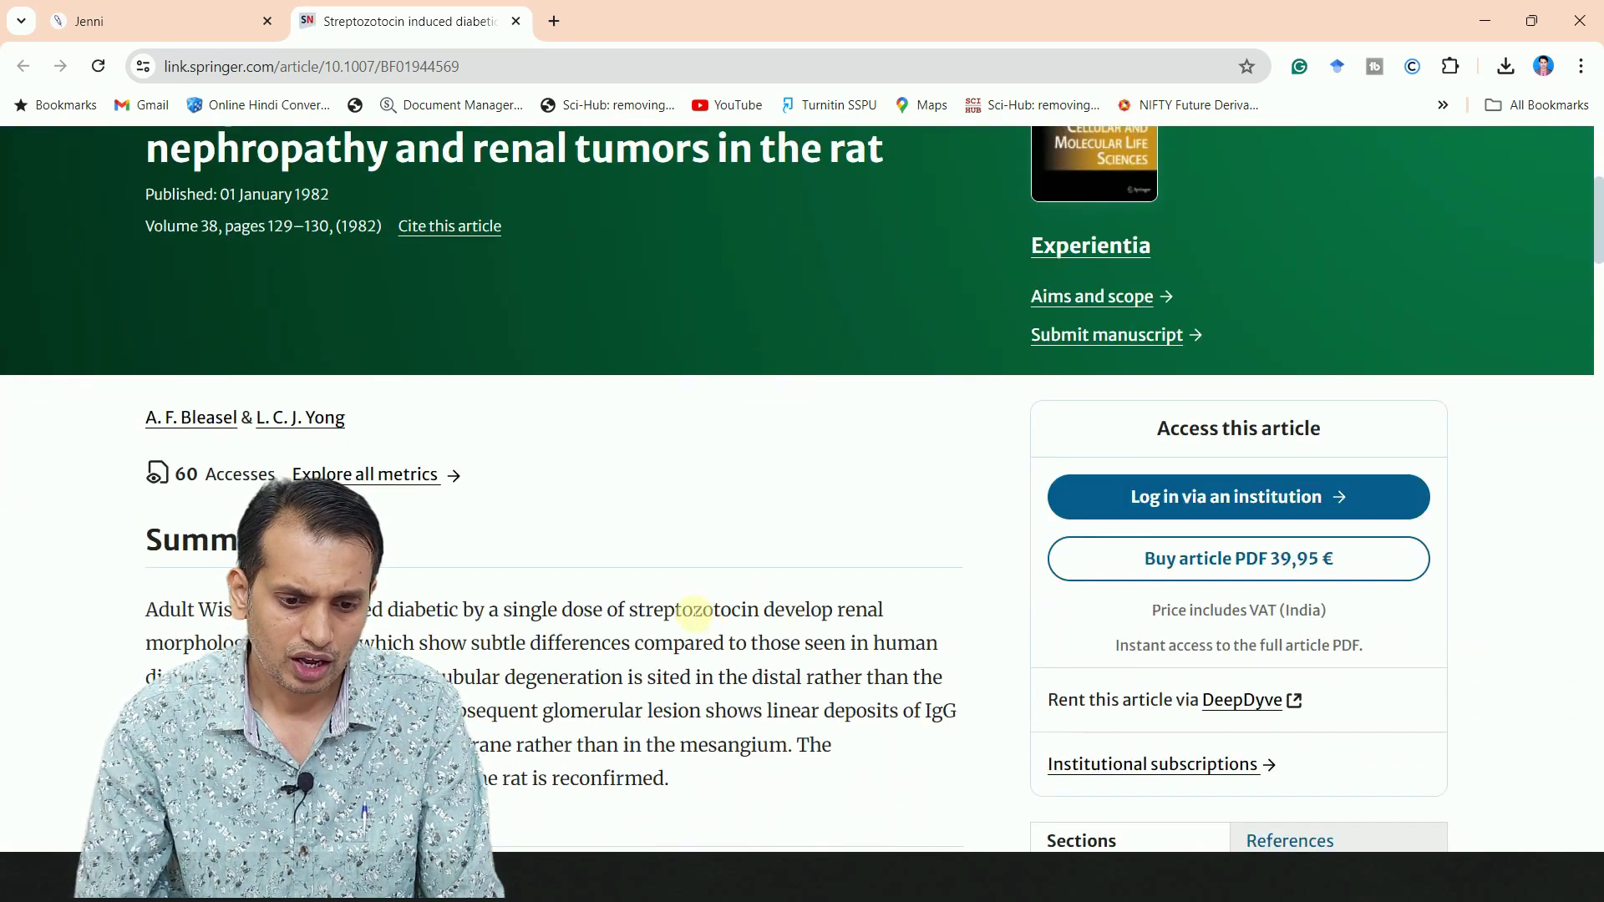
scroll(508, 483, "up", 2)
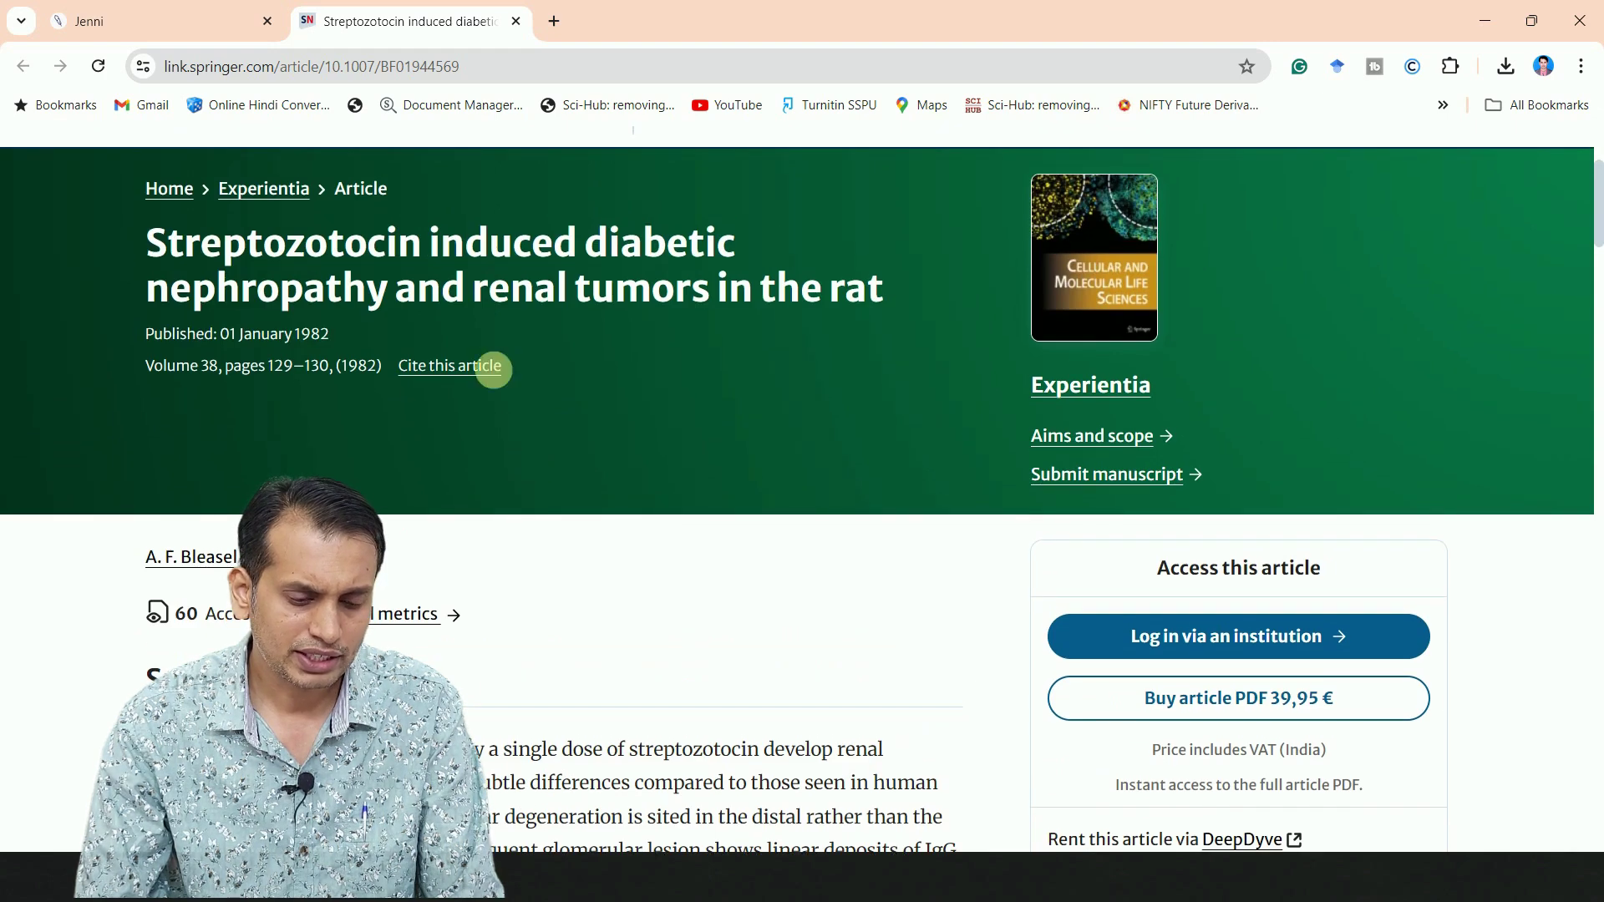
left_click(477, 366)
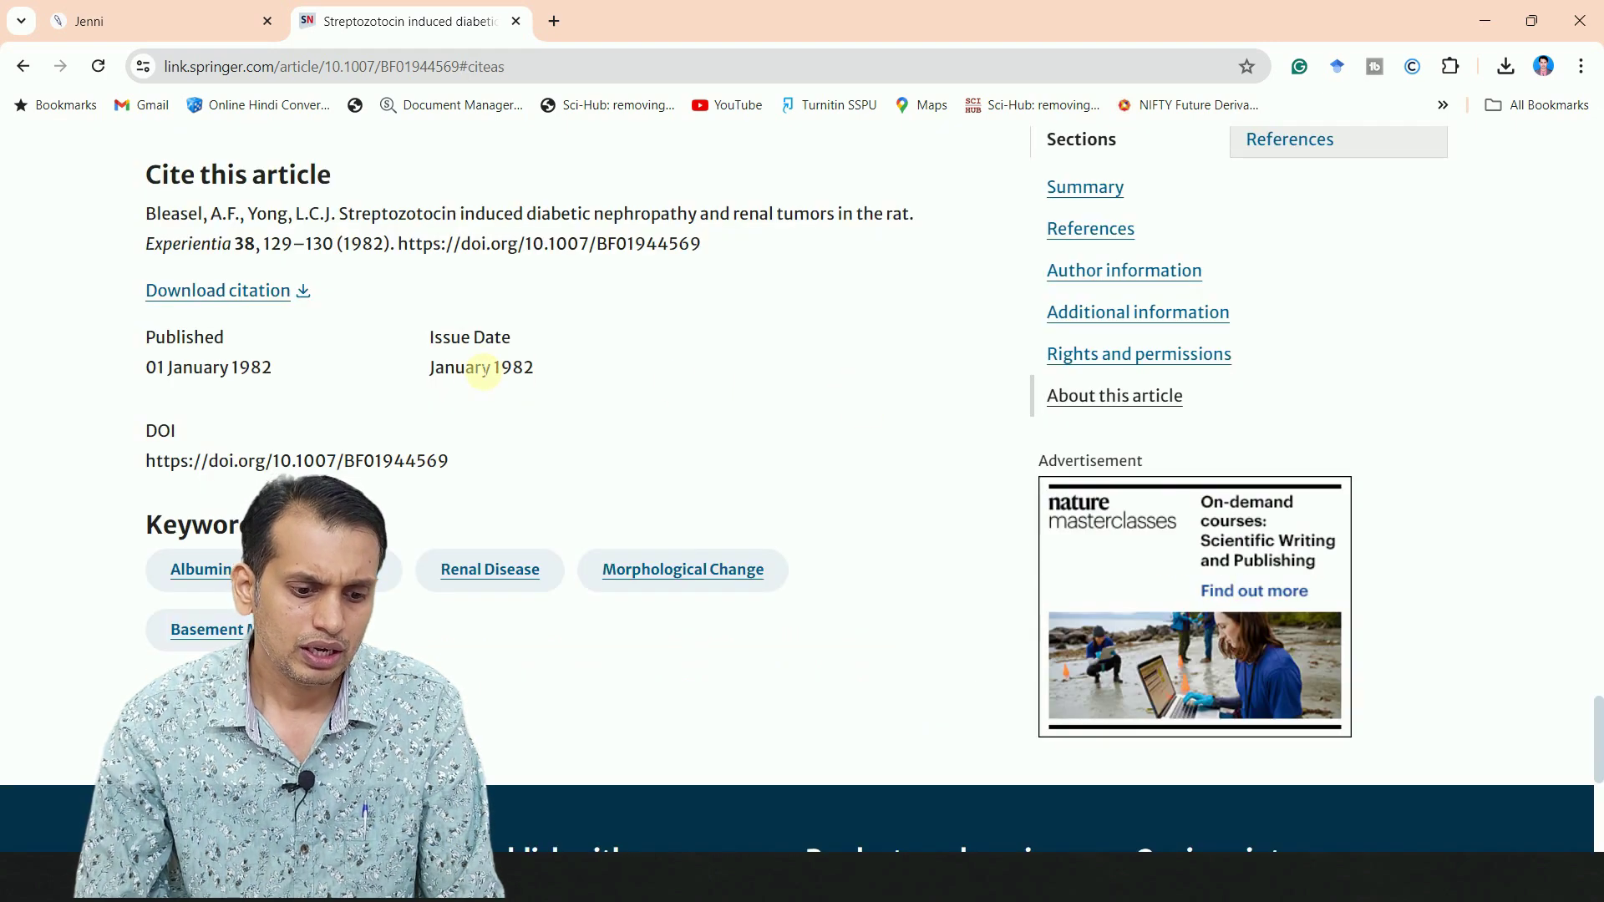
scroll(390, 478, "up", 4)
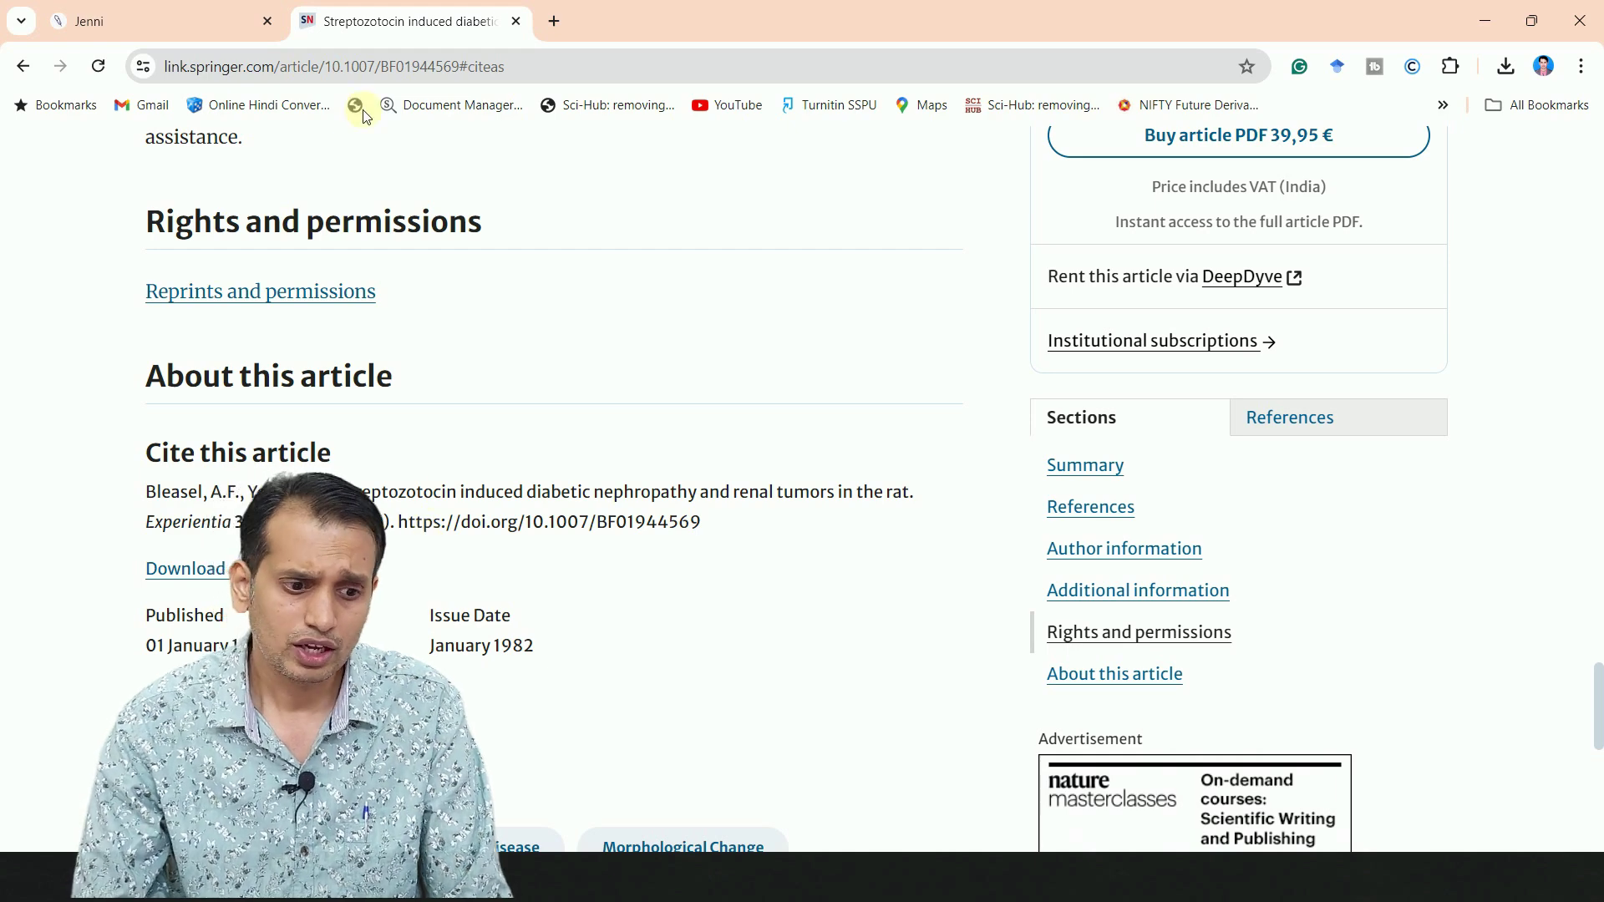
- Return to the Jenni draft and accept the suggested Introduction sentences on angiotensin receptor blockers and on losartan's antioxidant and anti-inflammatory properties
left_click(208, 16)
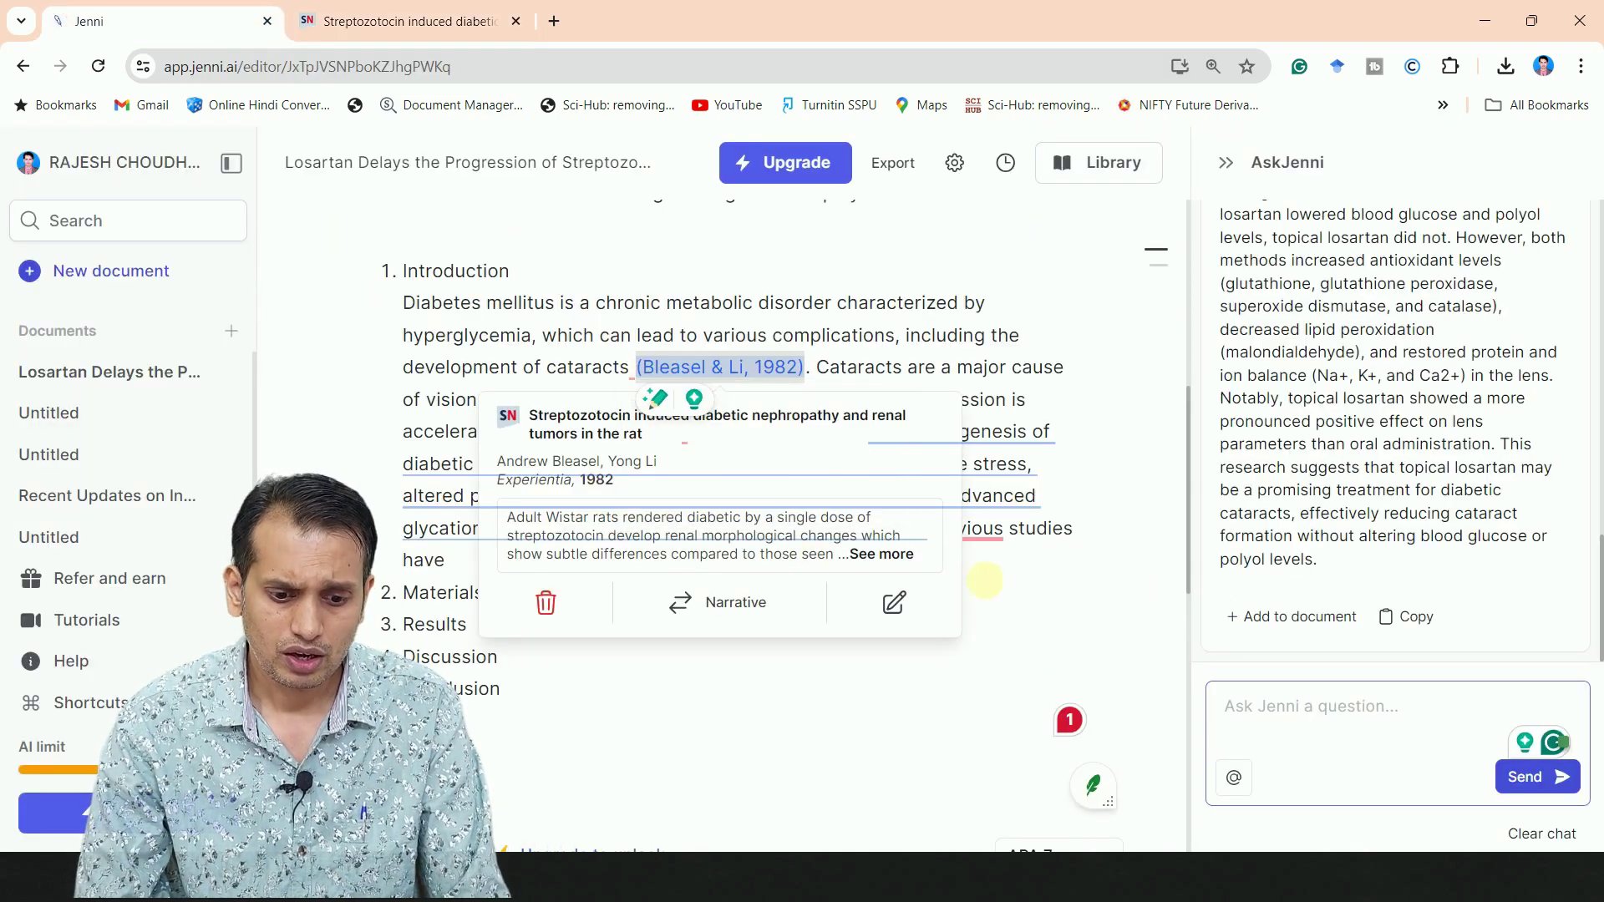
left_click(1012, 595)
scroll(585, 493, "down", 2)
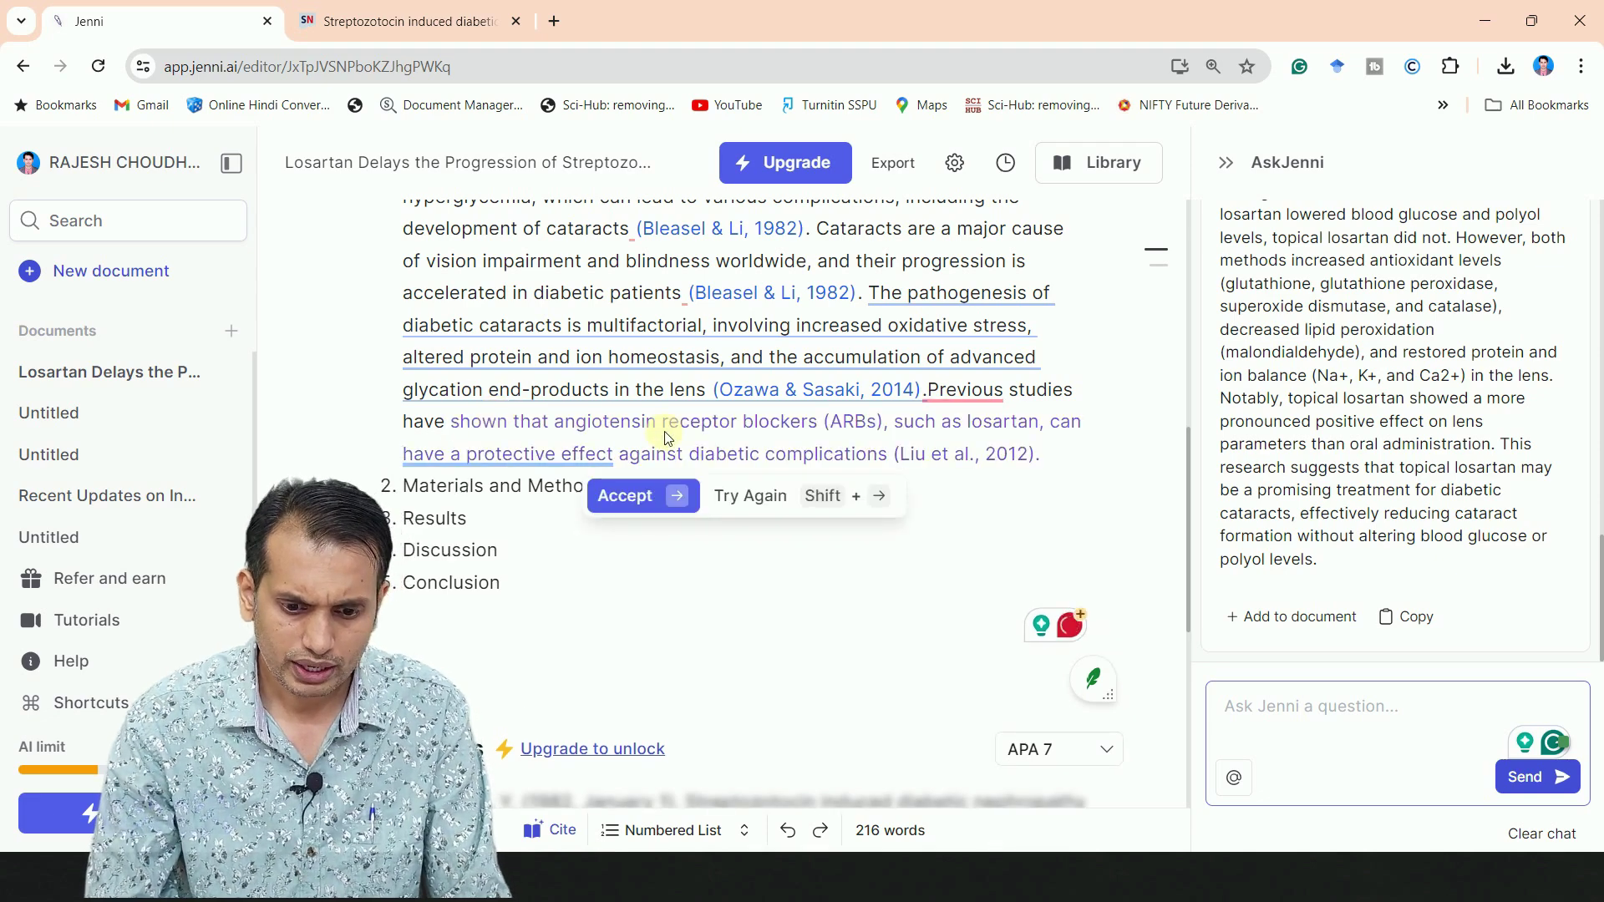
key("Right")
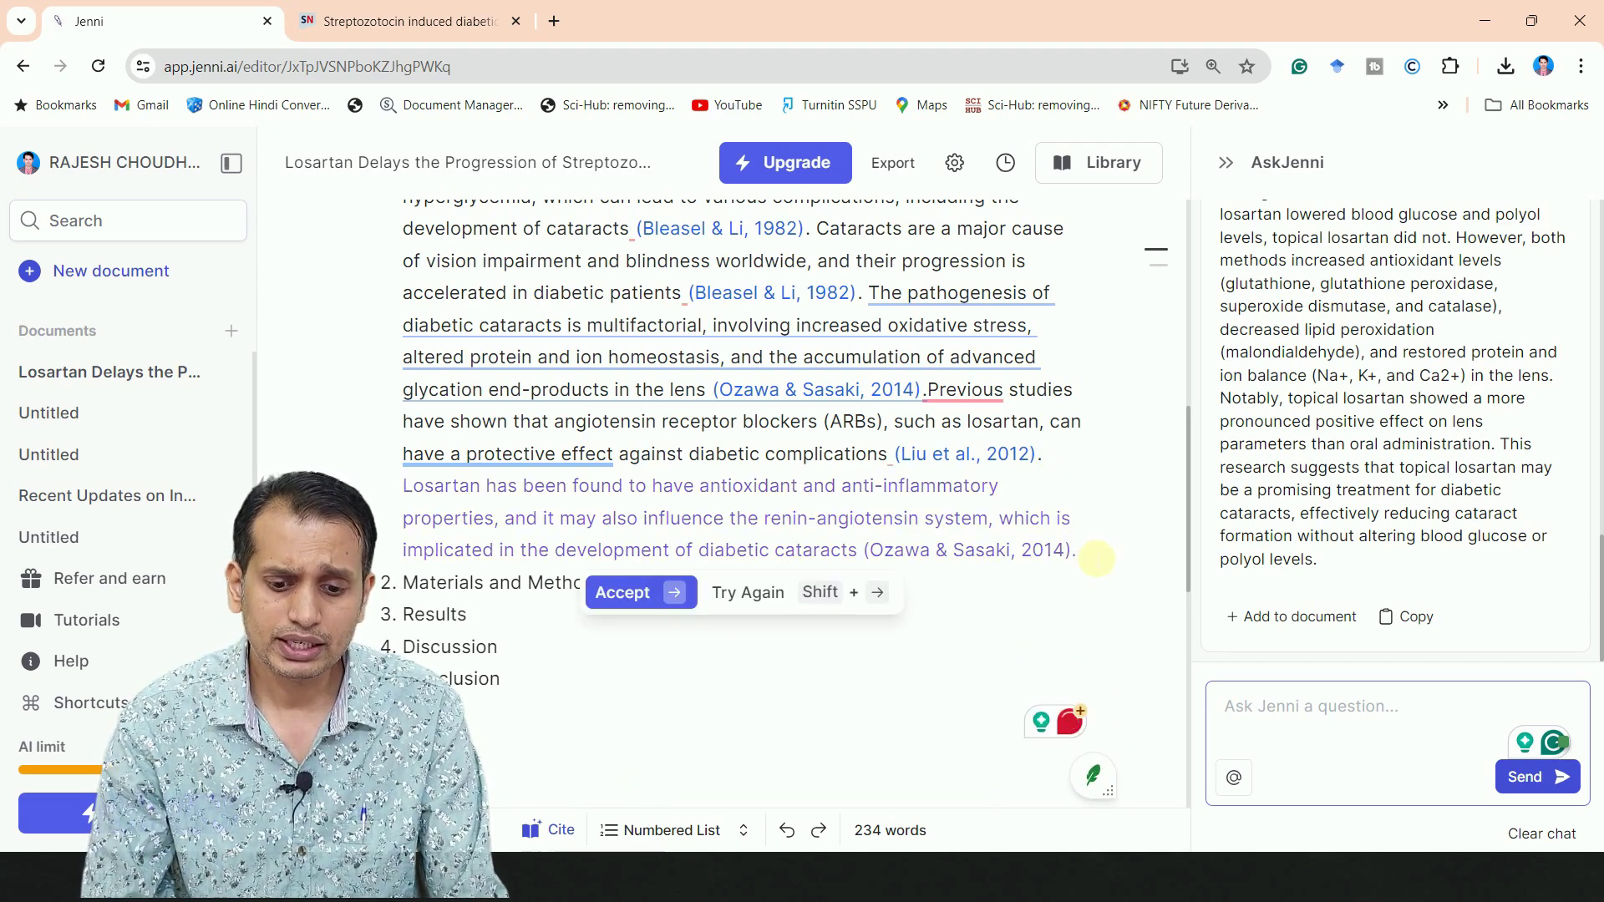
key("Escape")
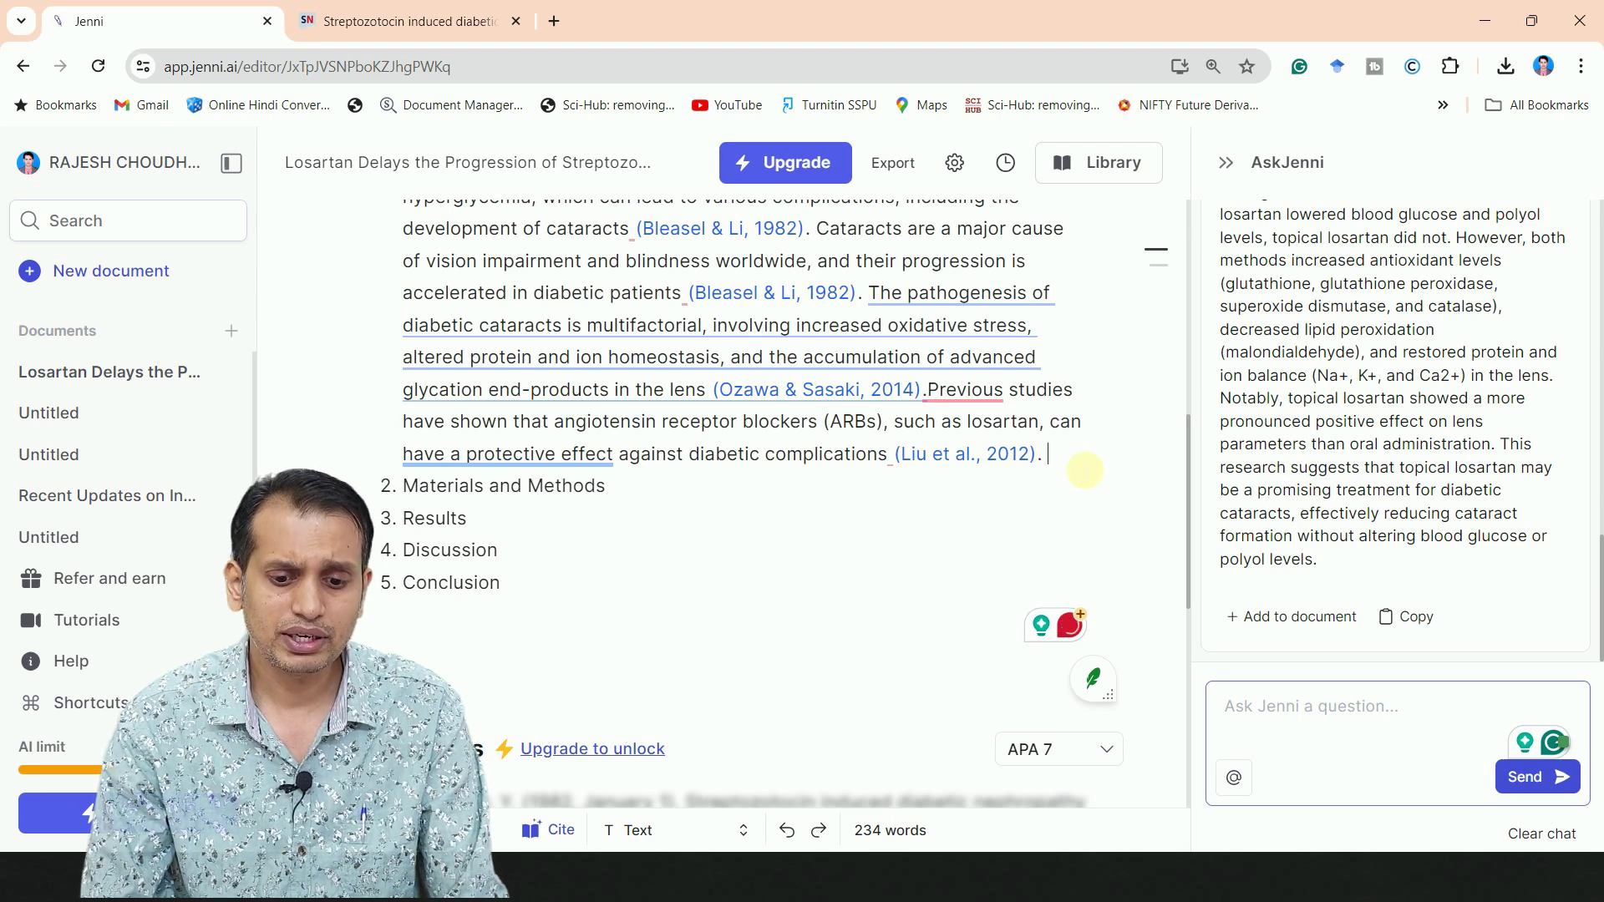
left_click(618, 592)
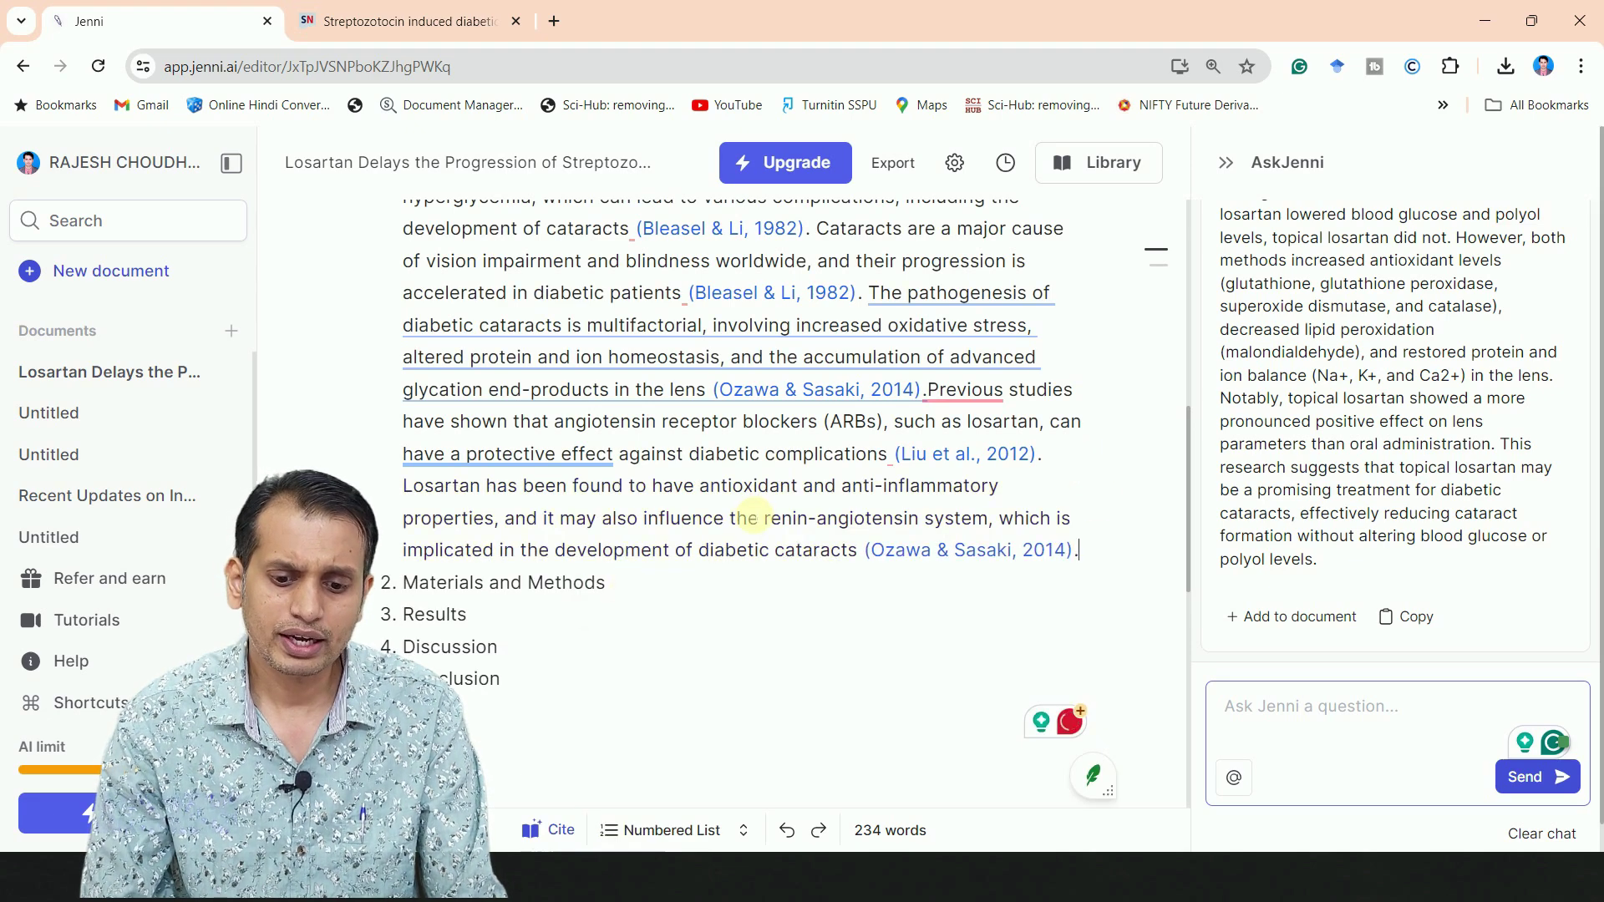
- Accept the suggested list break after the Introduction, add a blank line under Materials and Methods, and bring up Jenni's suggestion under Discussion
scroll(859, 450, "down", 2)
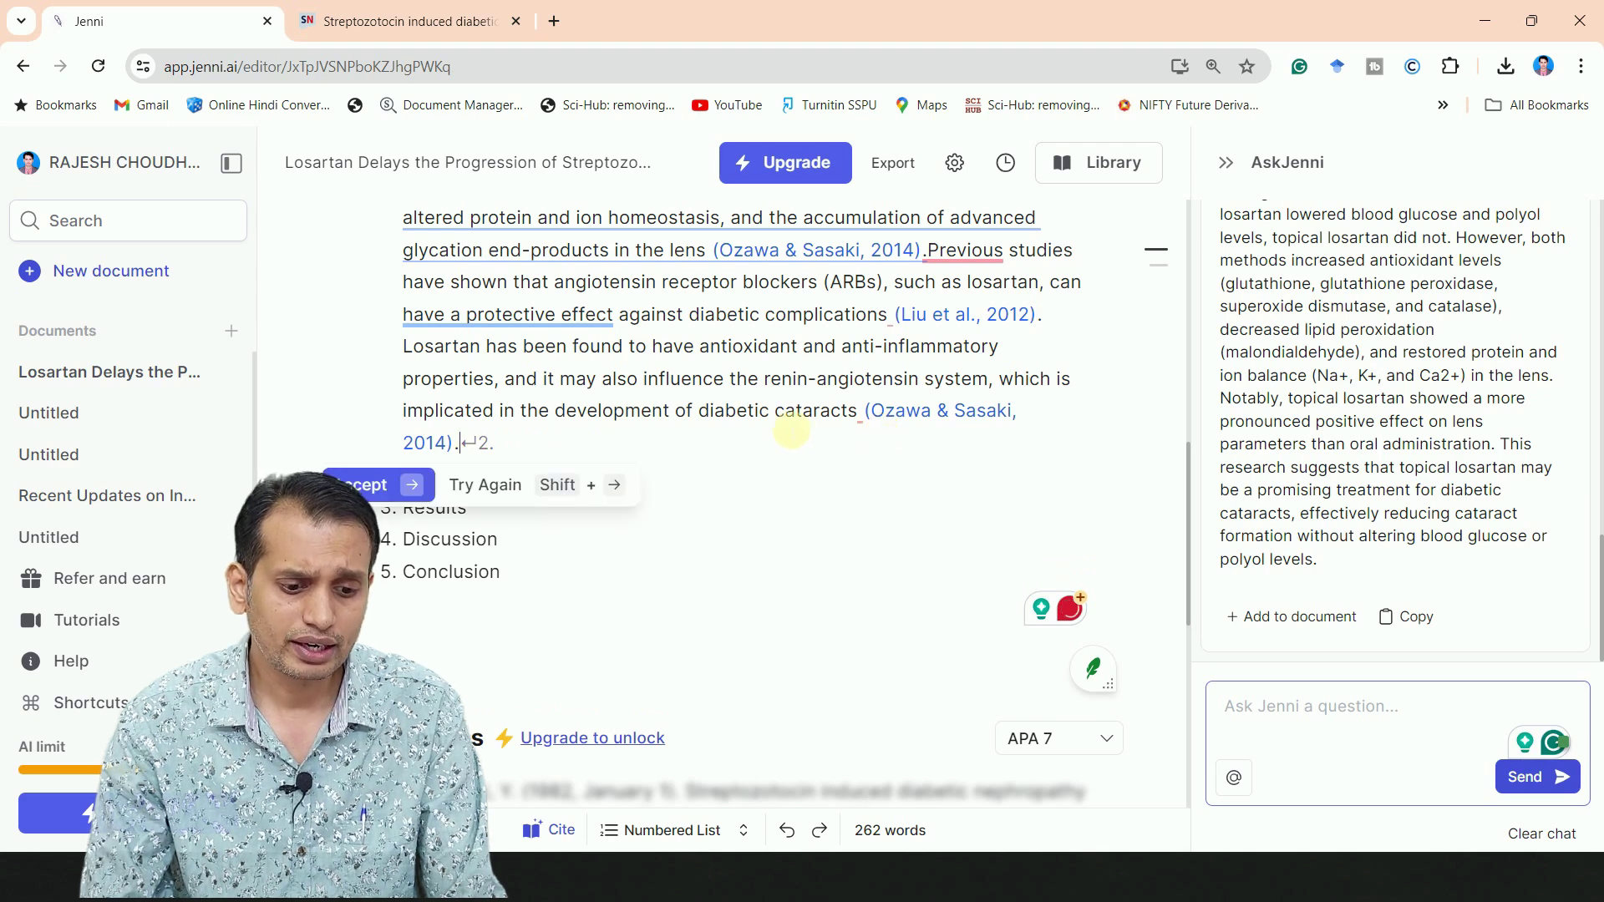
left_click(397, 490)
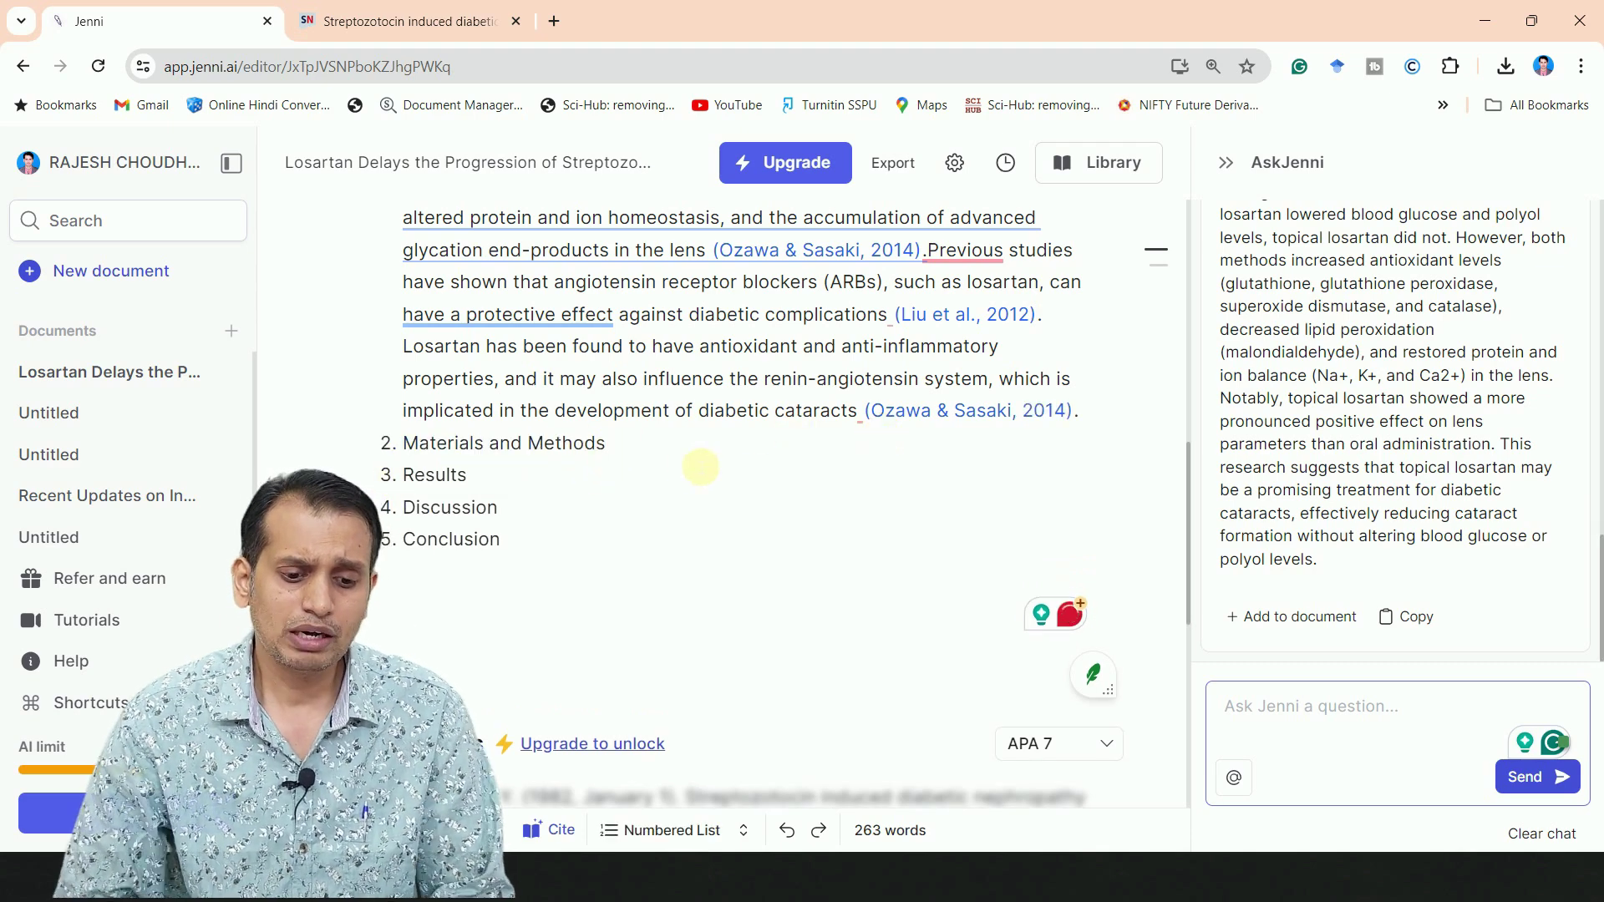
key("Return")
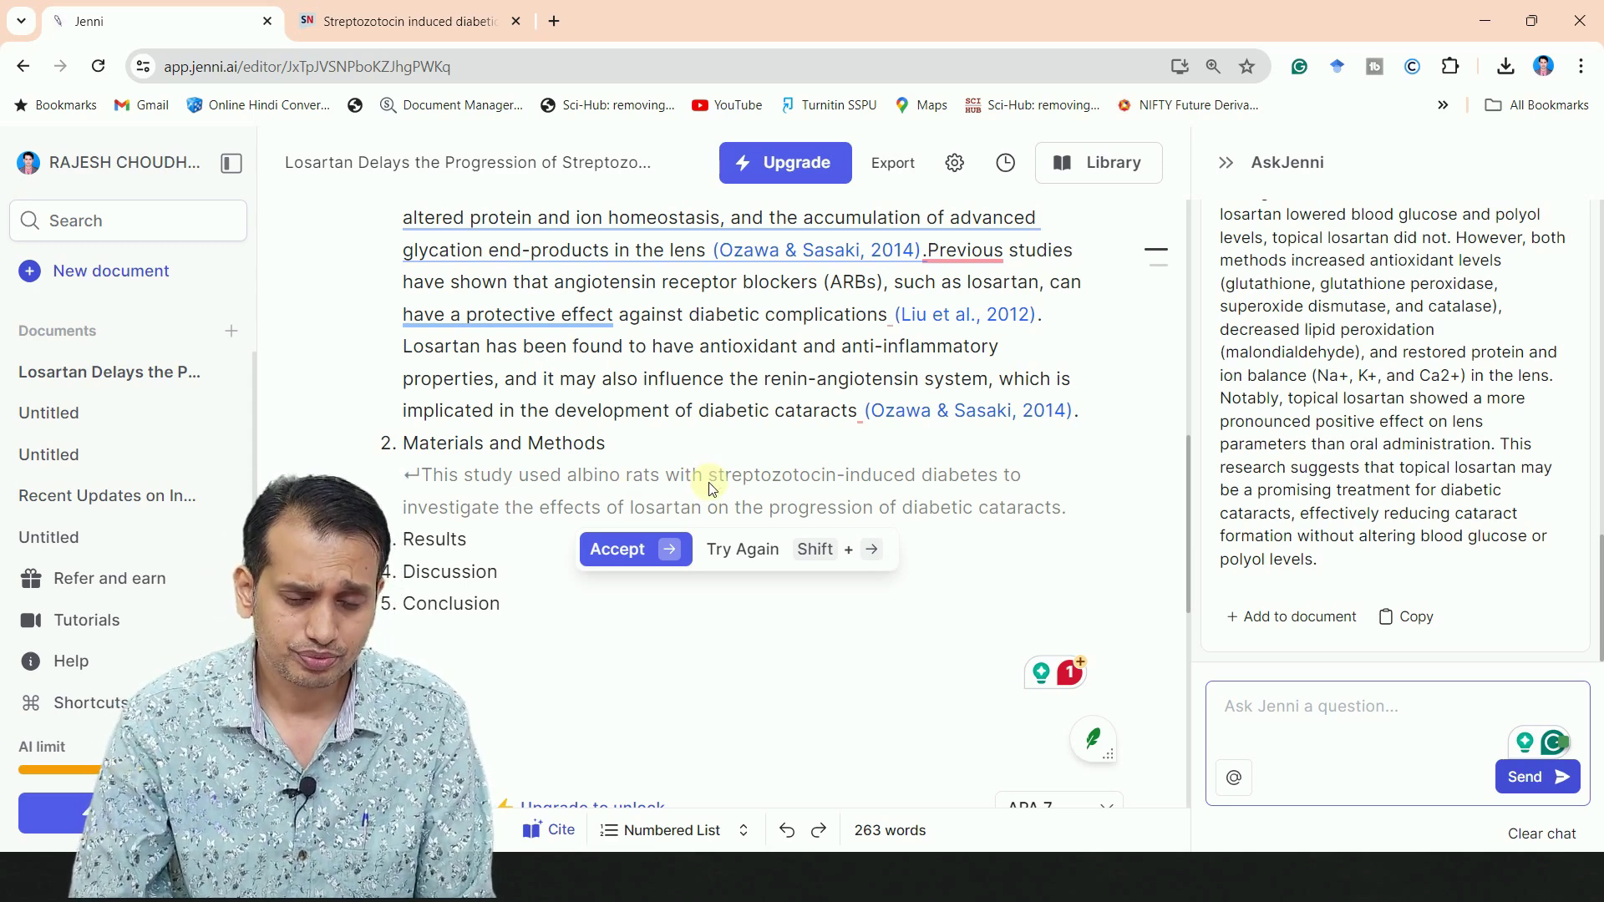
key("Escape")
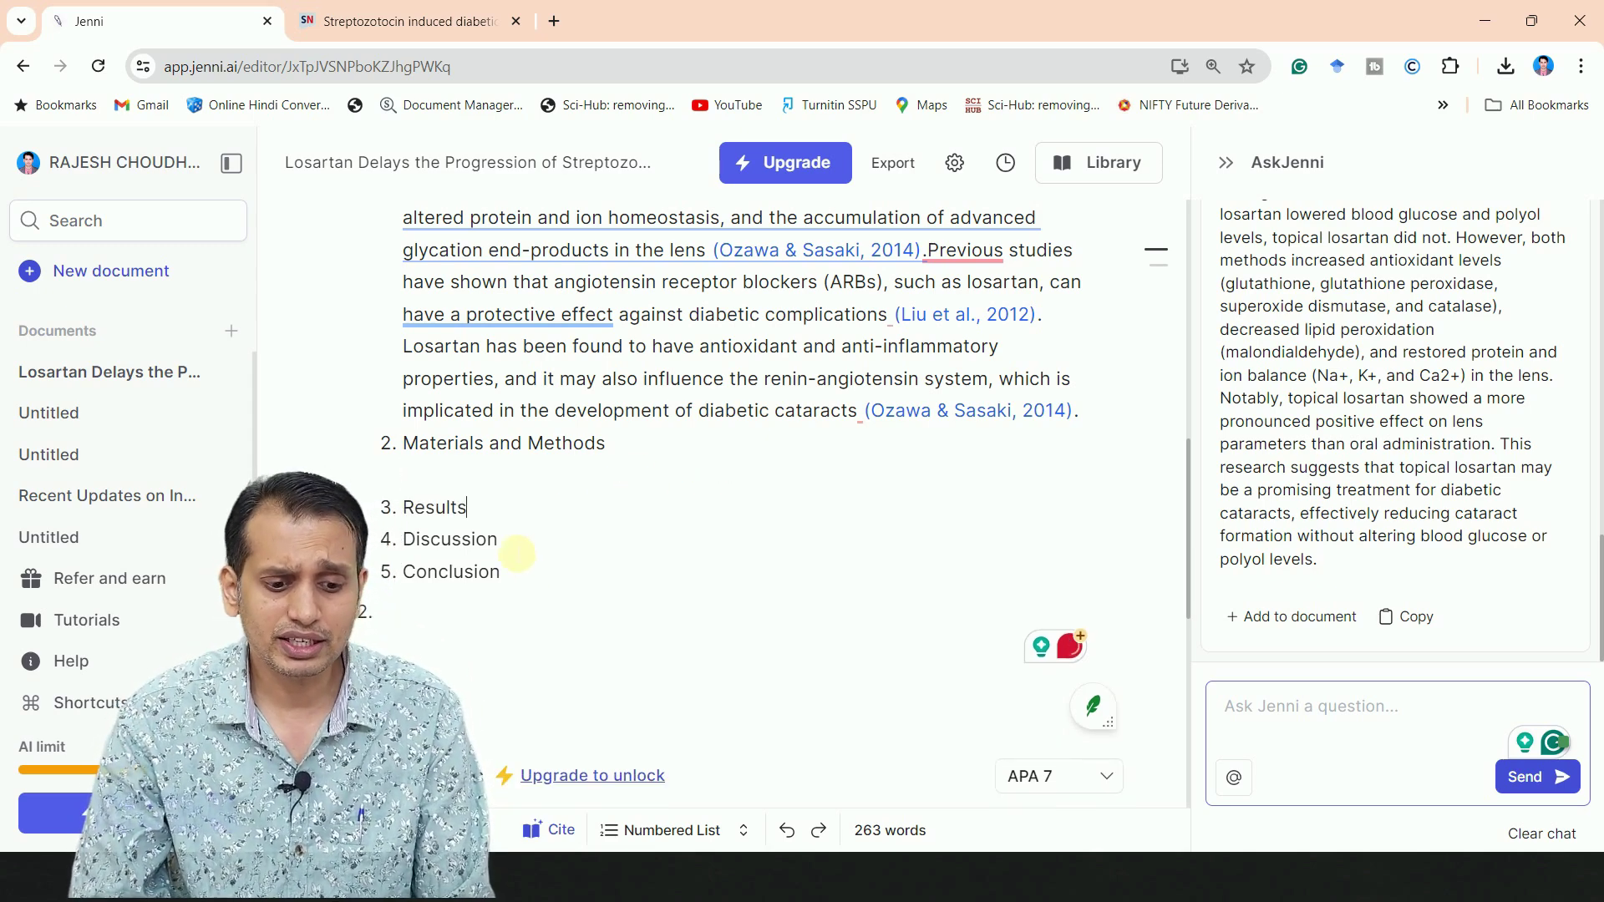
key("Return")
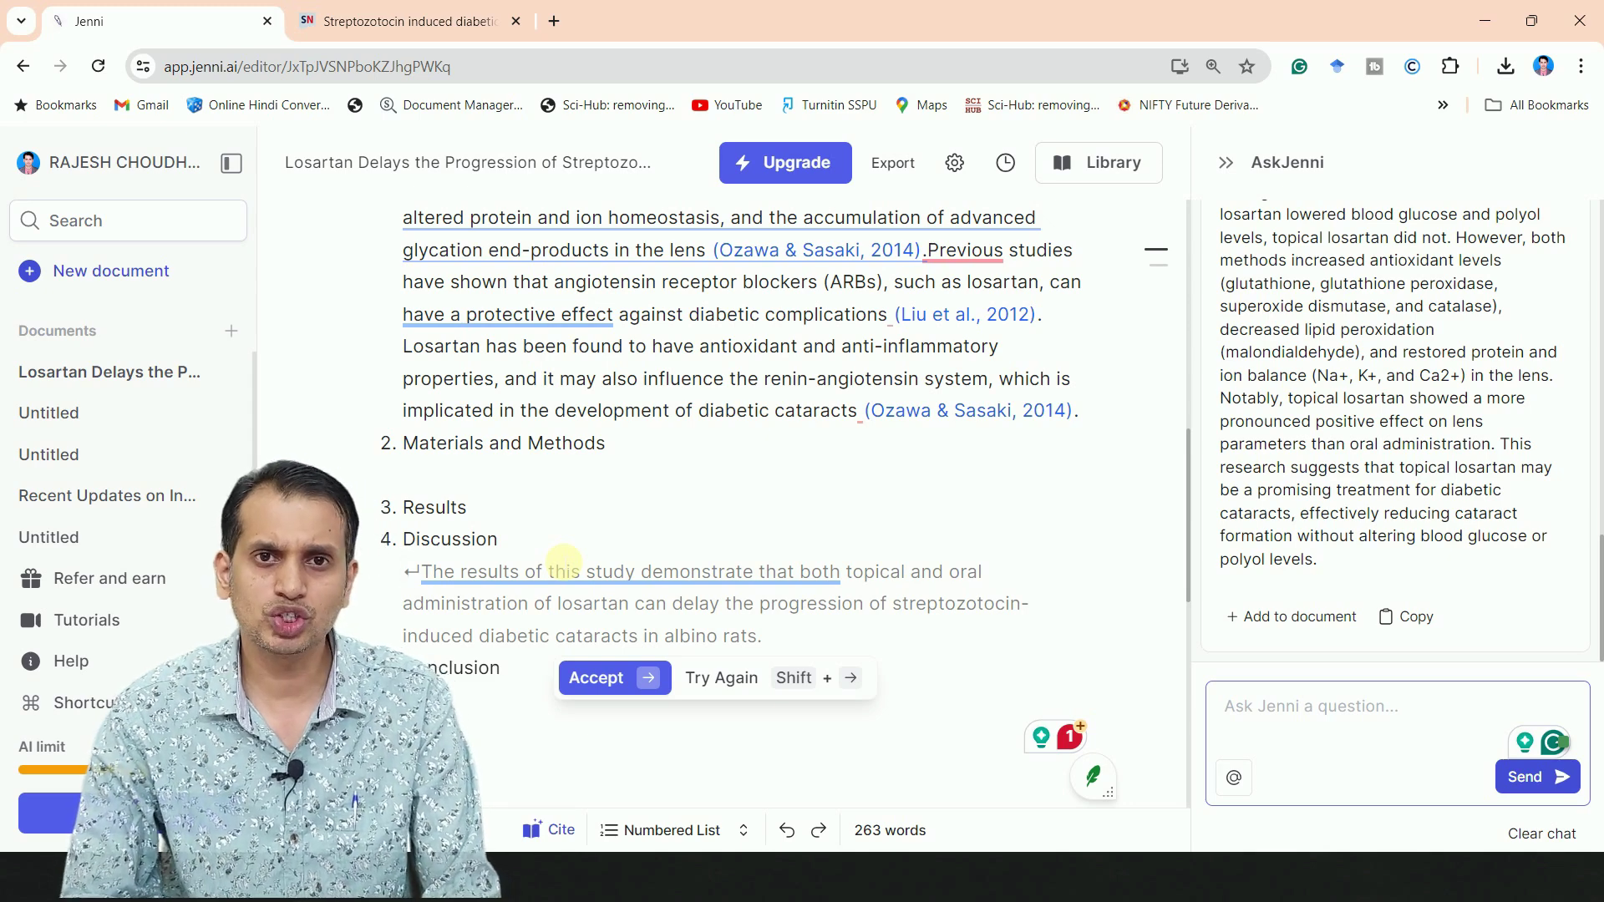
- Compare the drafted Introduction with the Introduction of the published paper in Adobe Acrobat Reader, and switch back to Jenni in Chrome
scroll(564, 559, "up", 3)
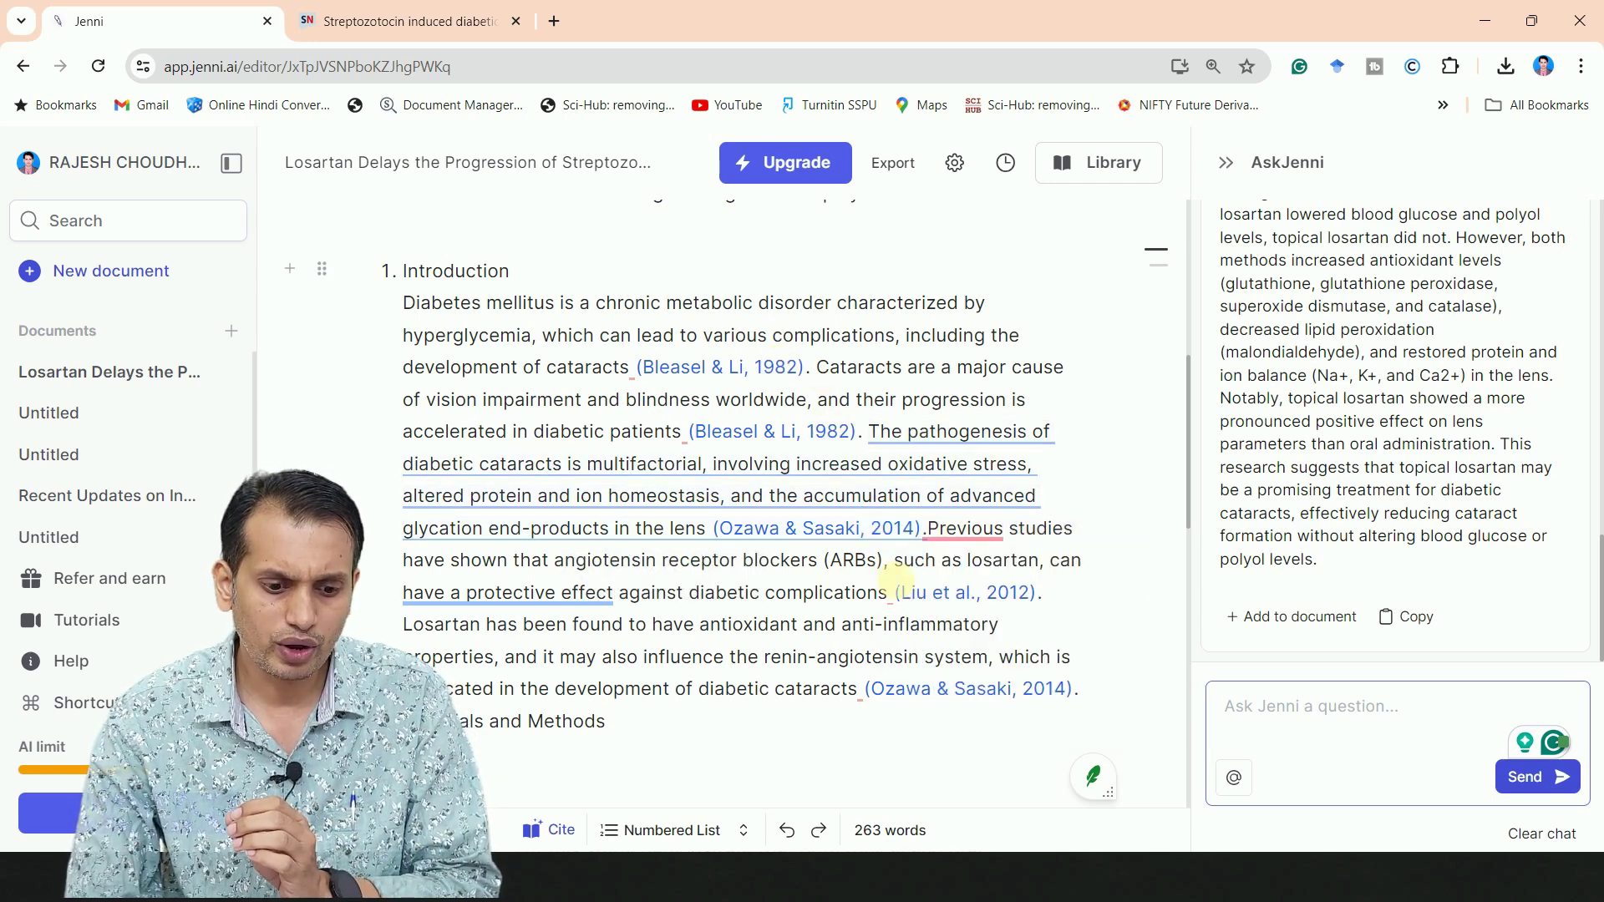
scroll(798, 656, "down", 2)
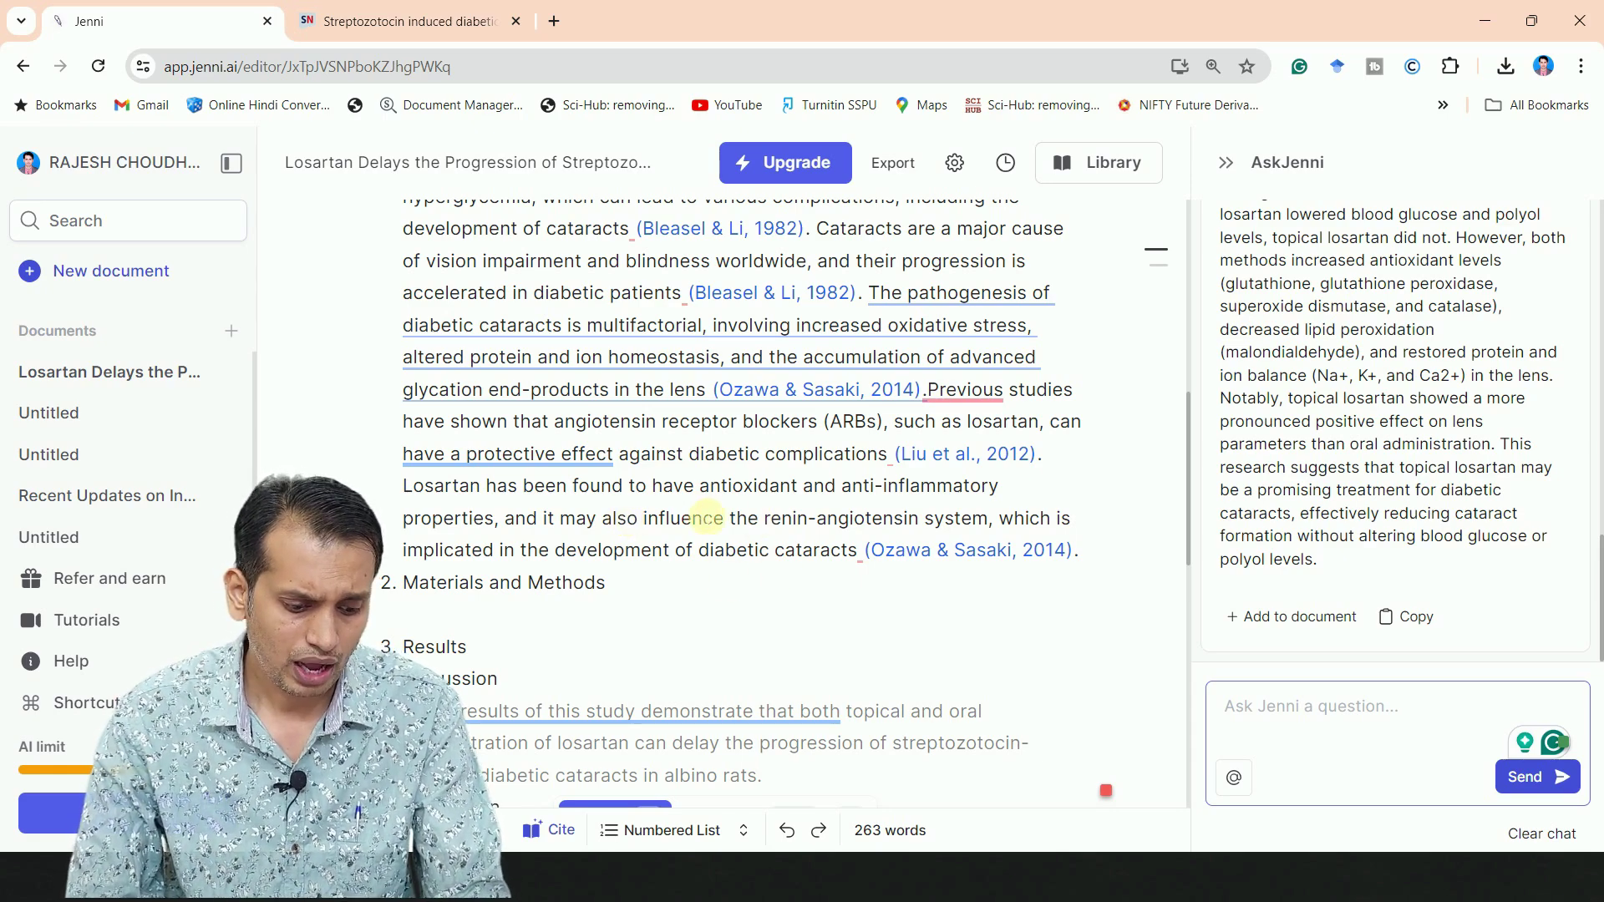
key("alt+Tab")
key("alt+Tab")
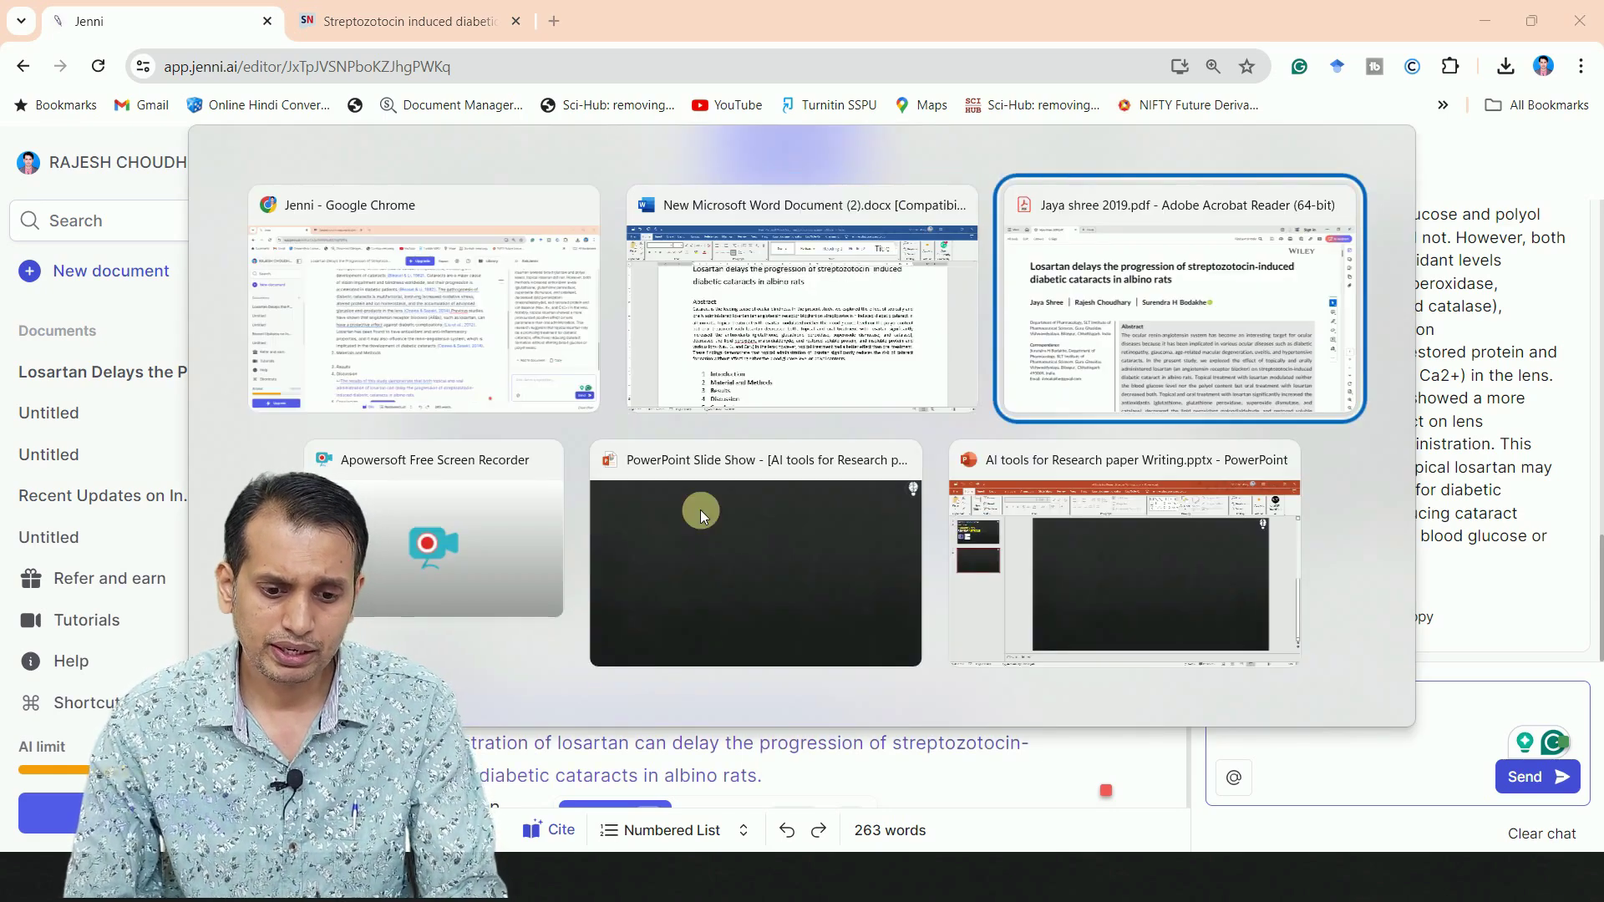
scroll(789, 443, "down", 10)
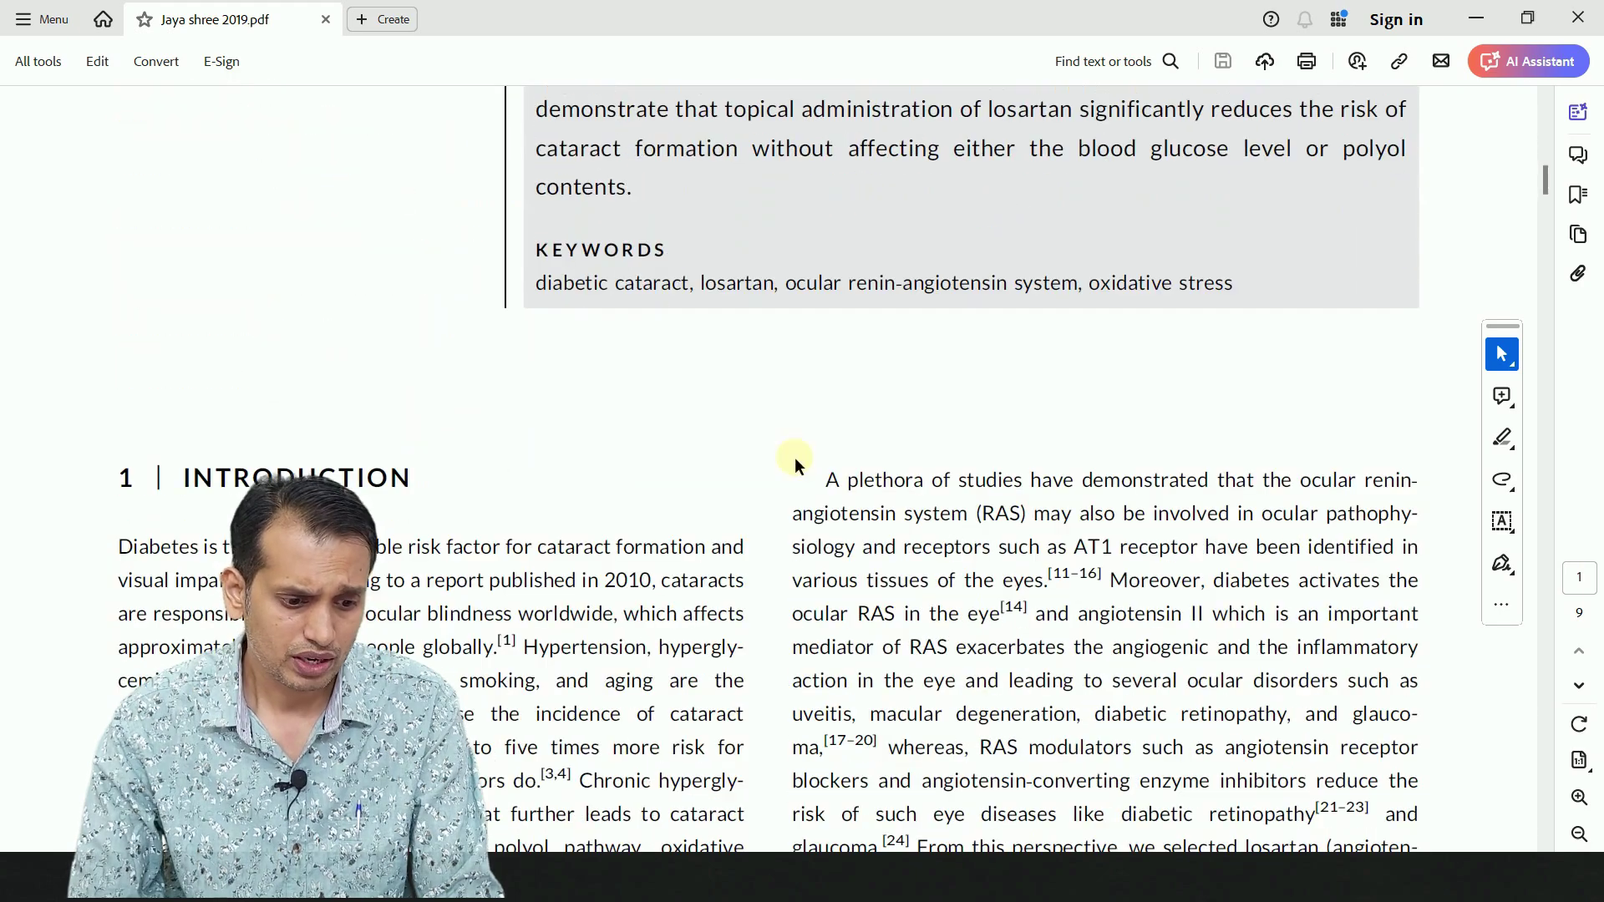
scroll(241, 493, "down", 2)
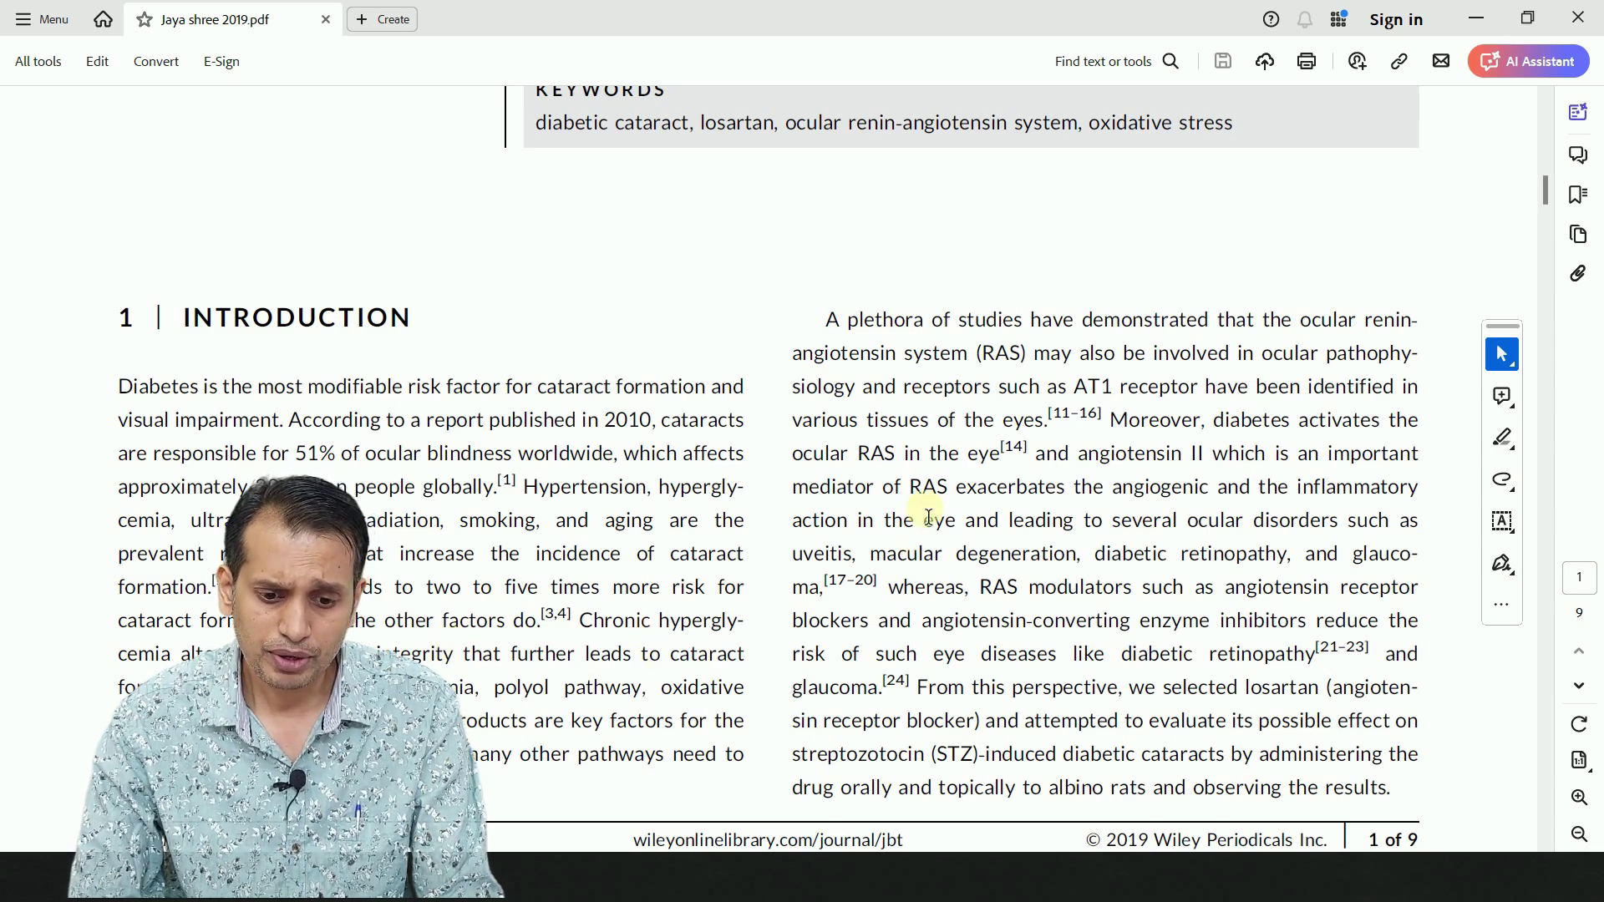
scroll(969, 468, "down", 1)
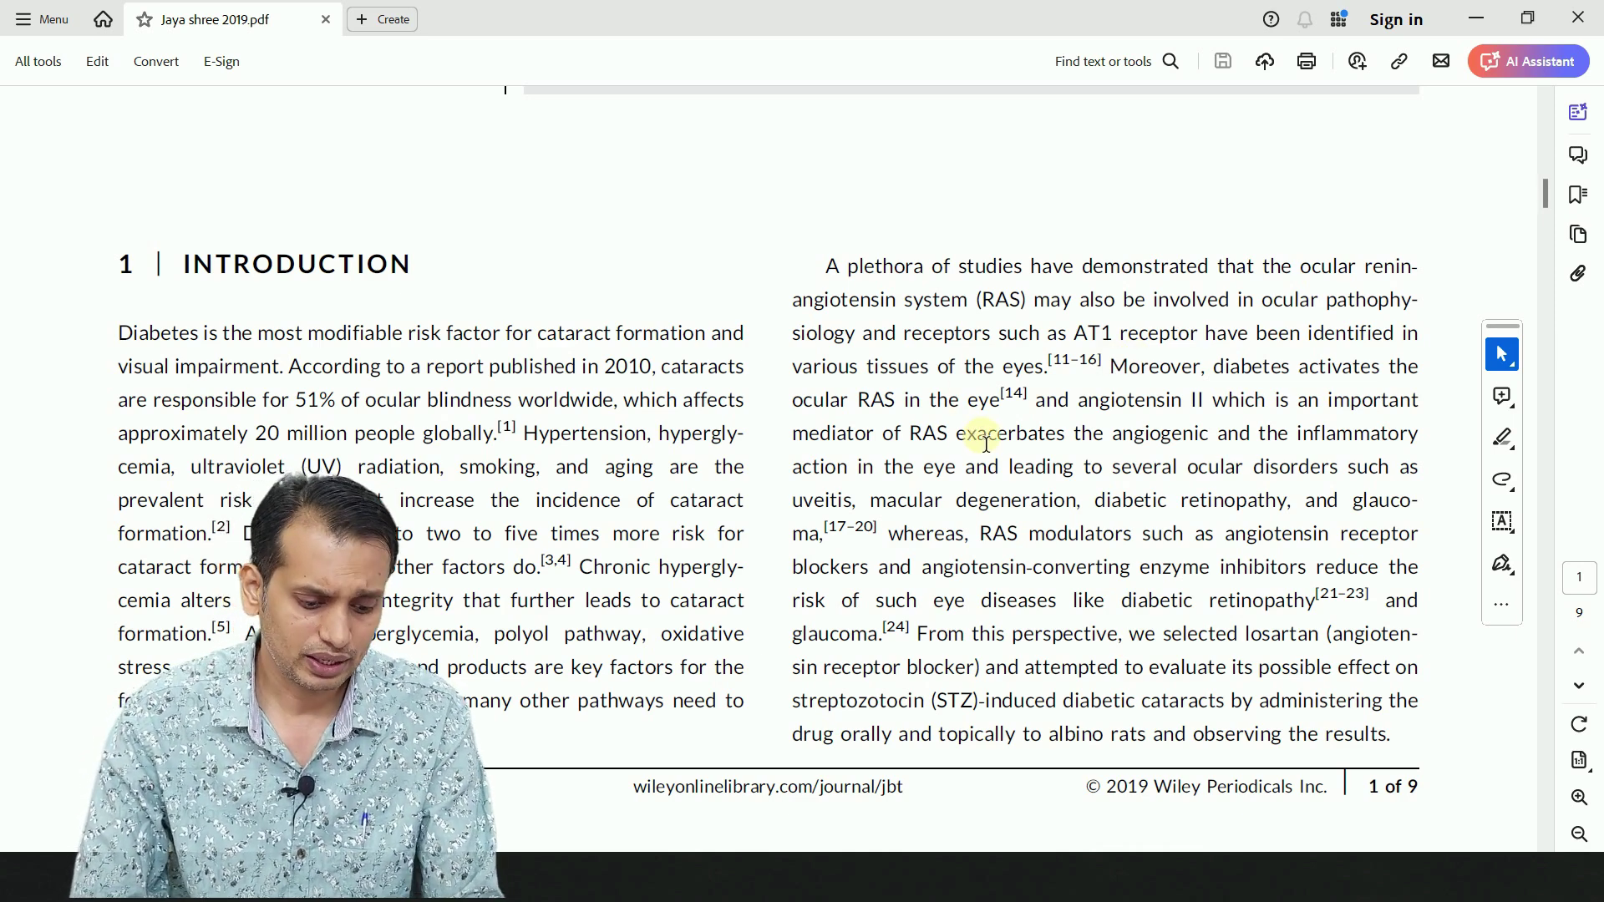
key("alt+Tab")
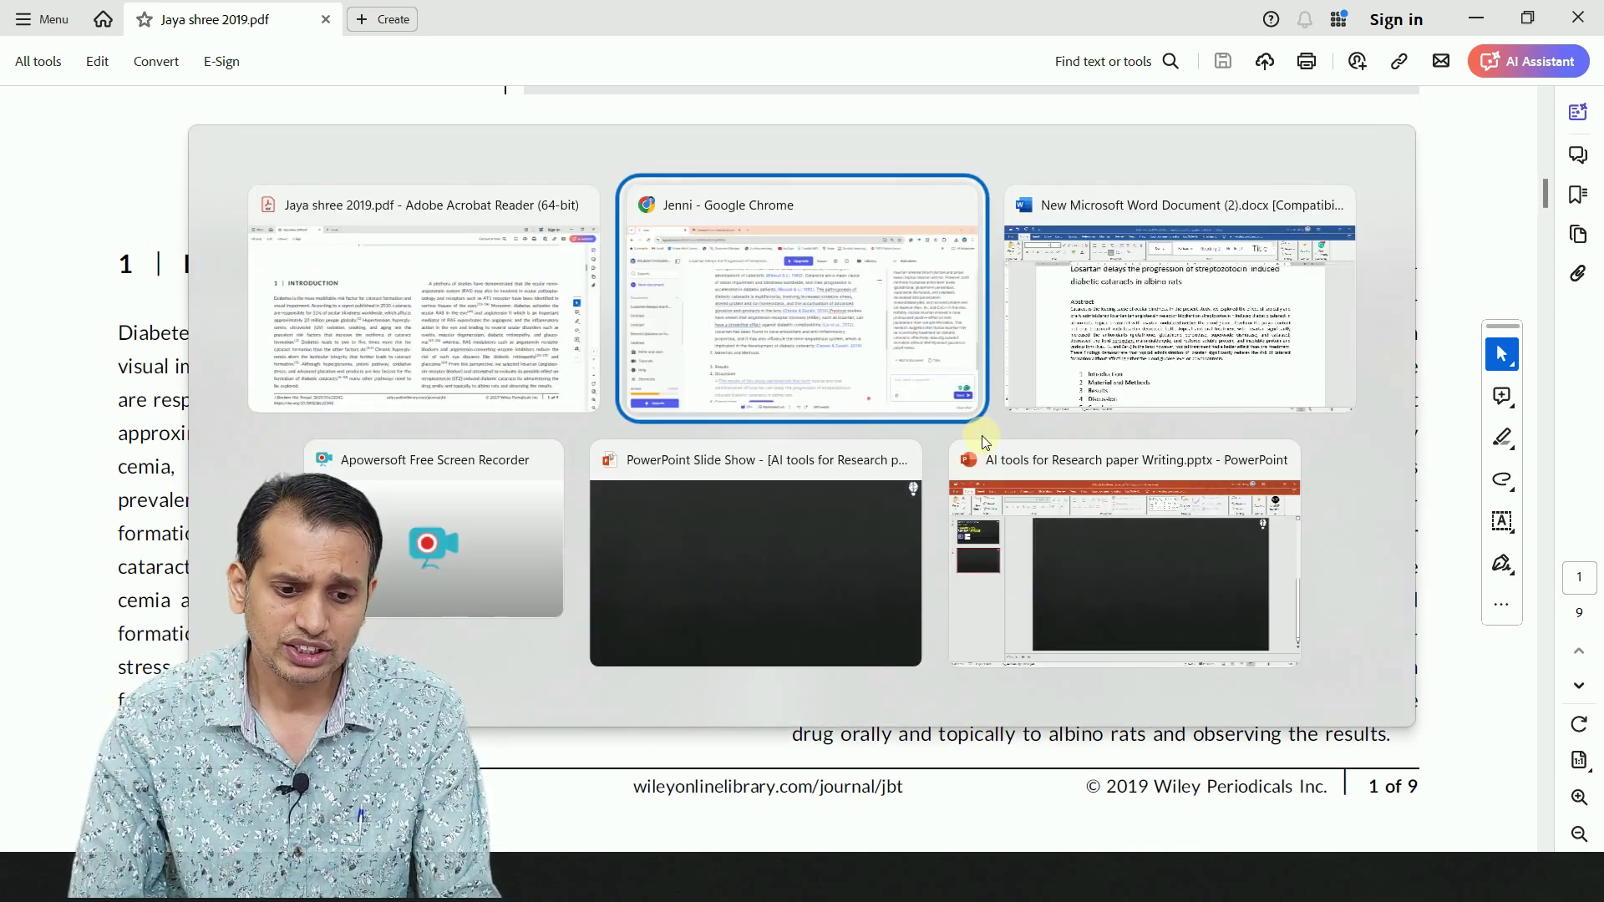